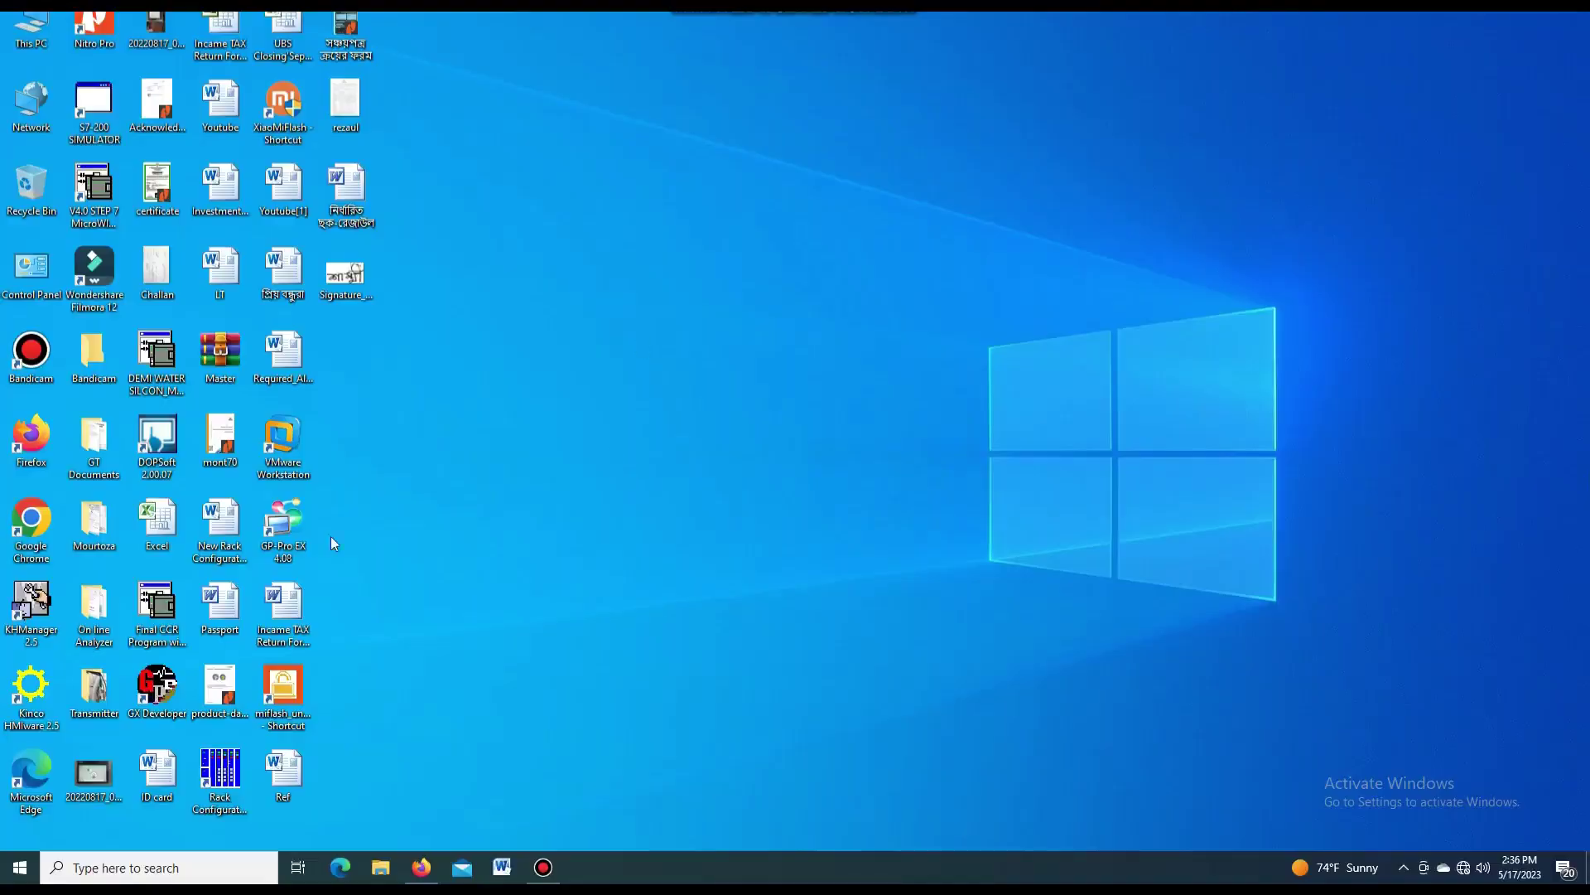
# - Launch GP-Pro EX without installing any update modules and start a new project
pyautogui.doubleClick(286, 526)
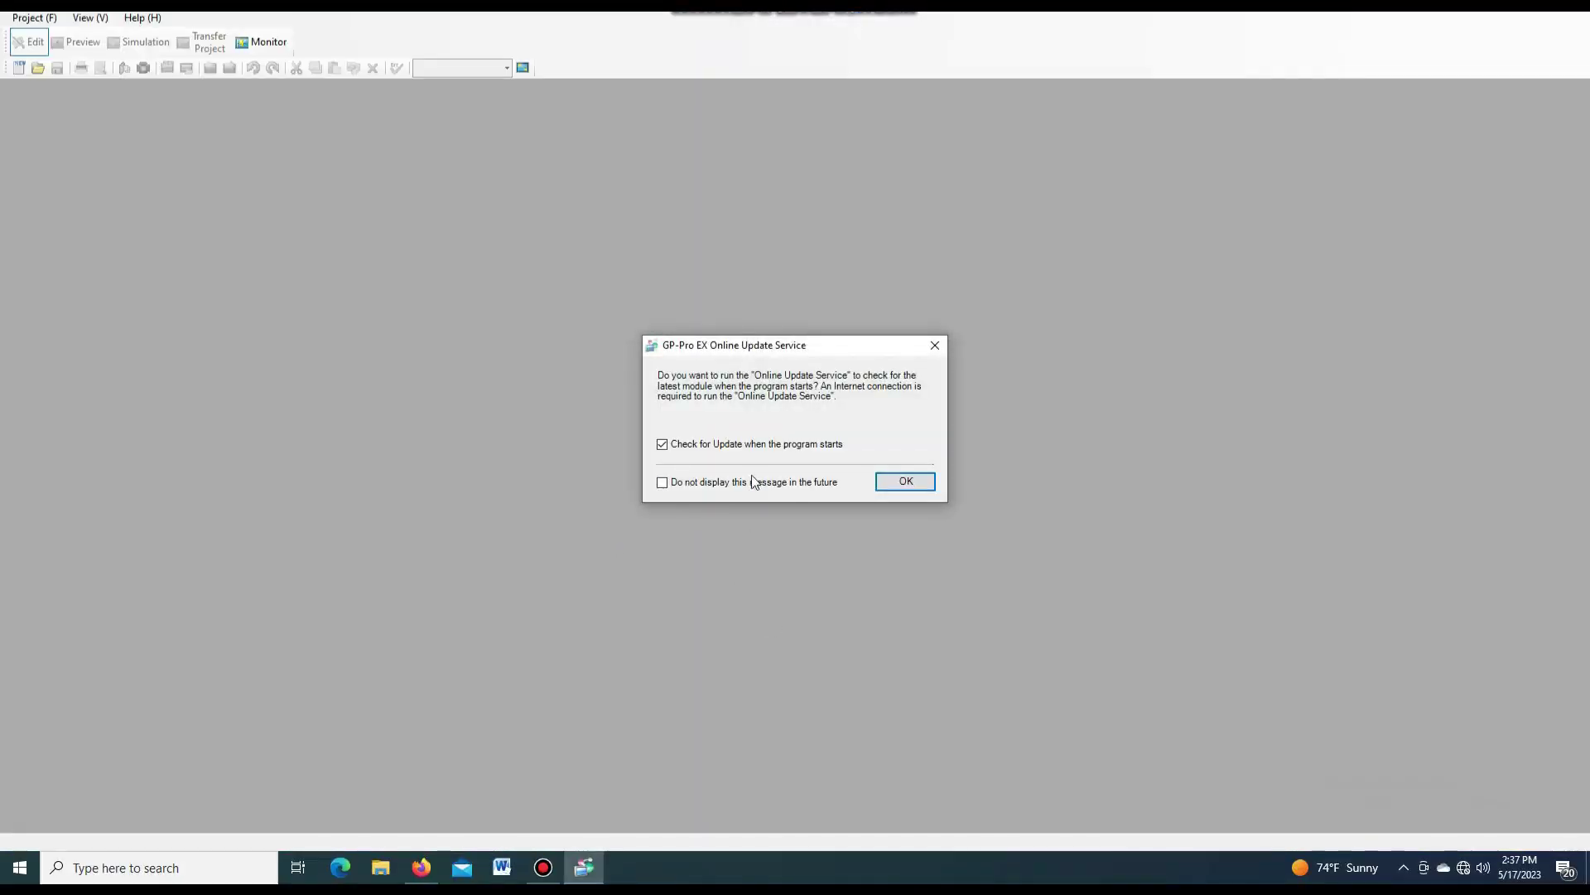
pyautogui.click(907, 484)
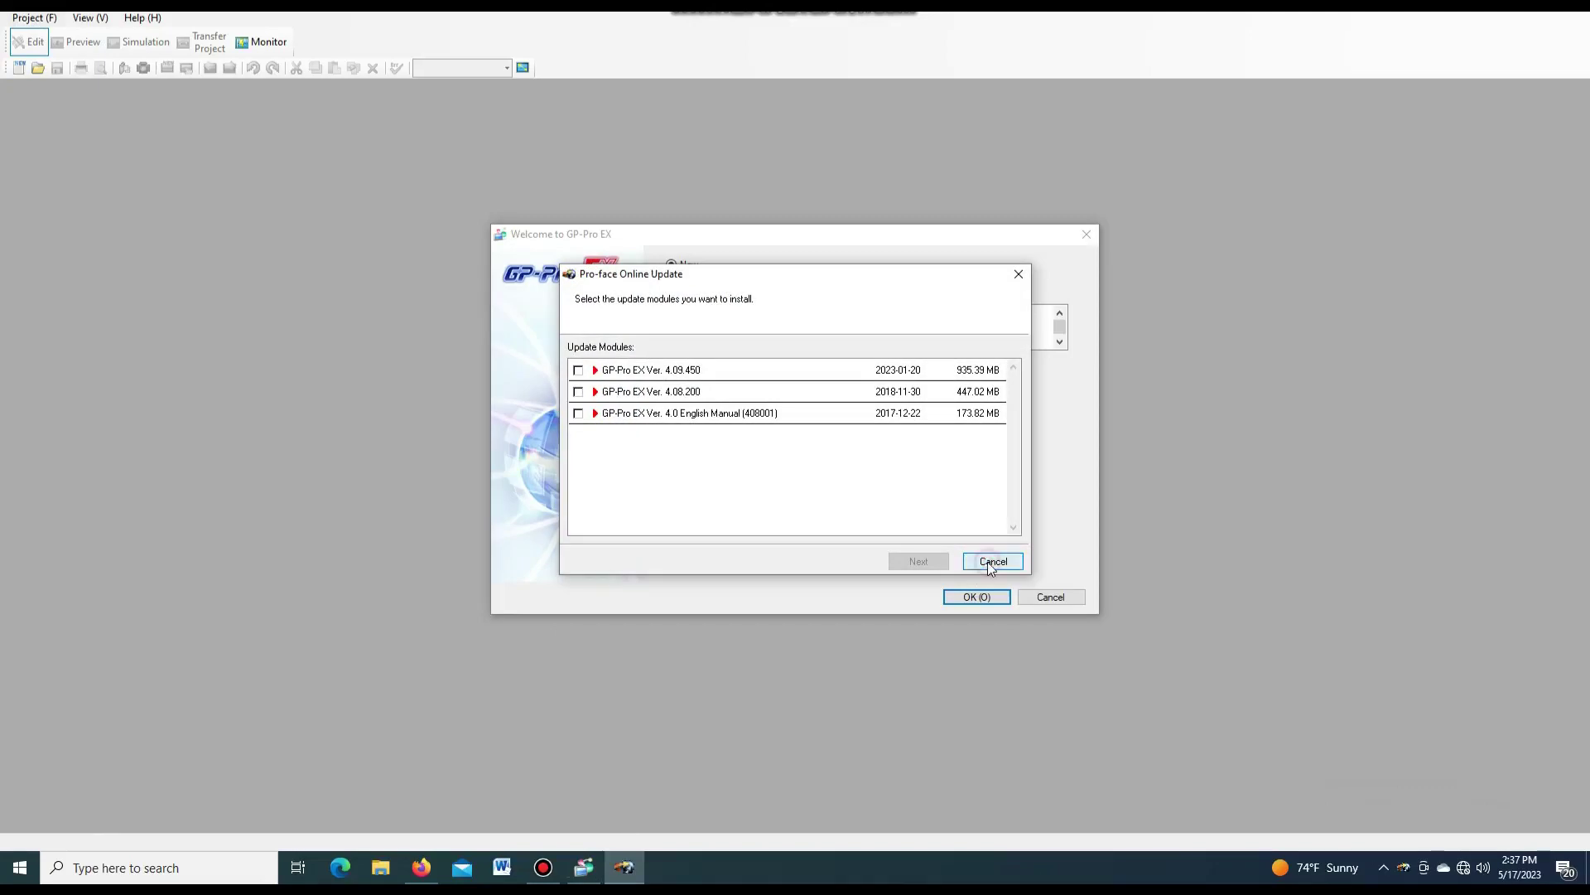
pyautogui.click(991, 562)
pyautogui.click(785, 462)
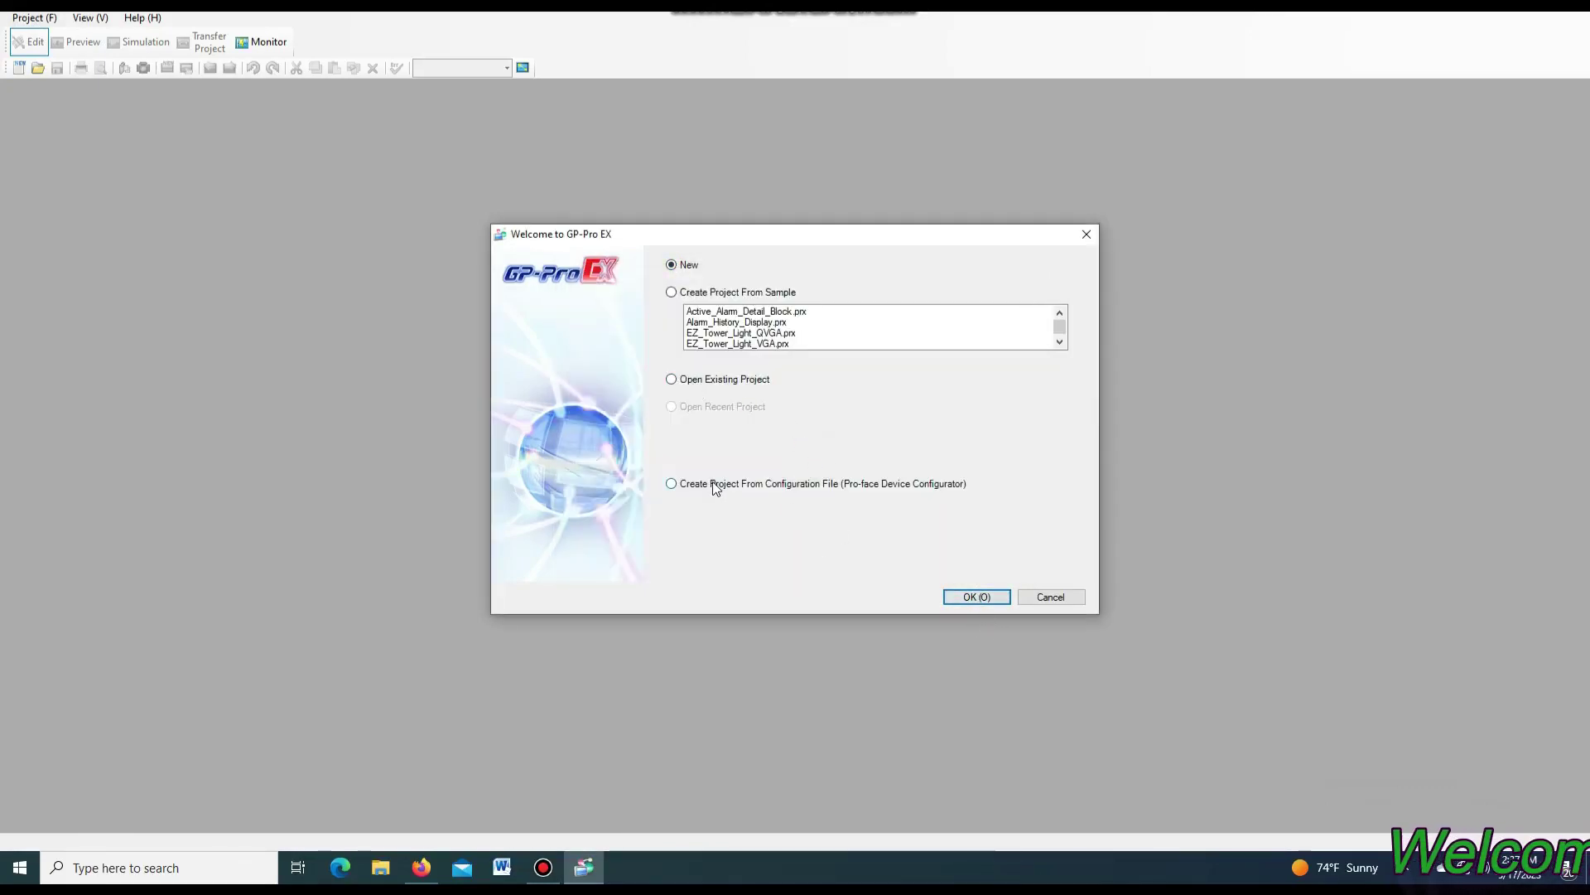
pyautogui.click(976, 598)
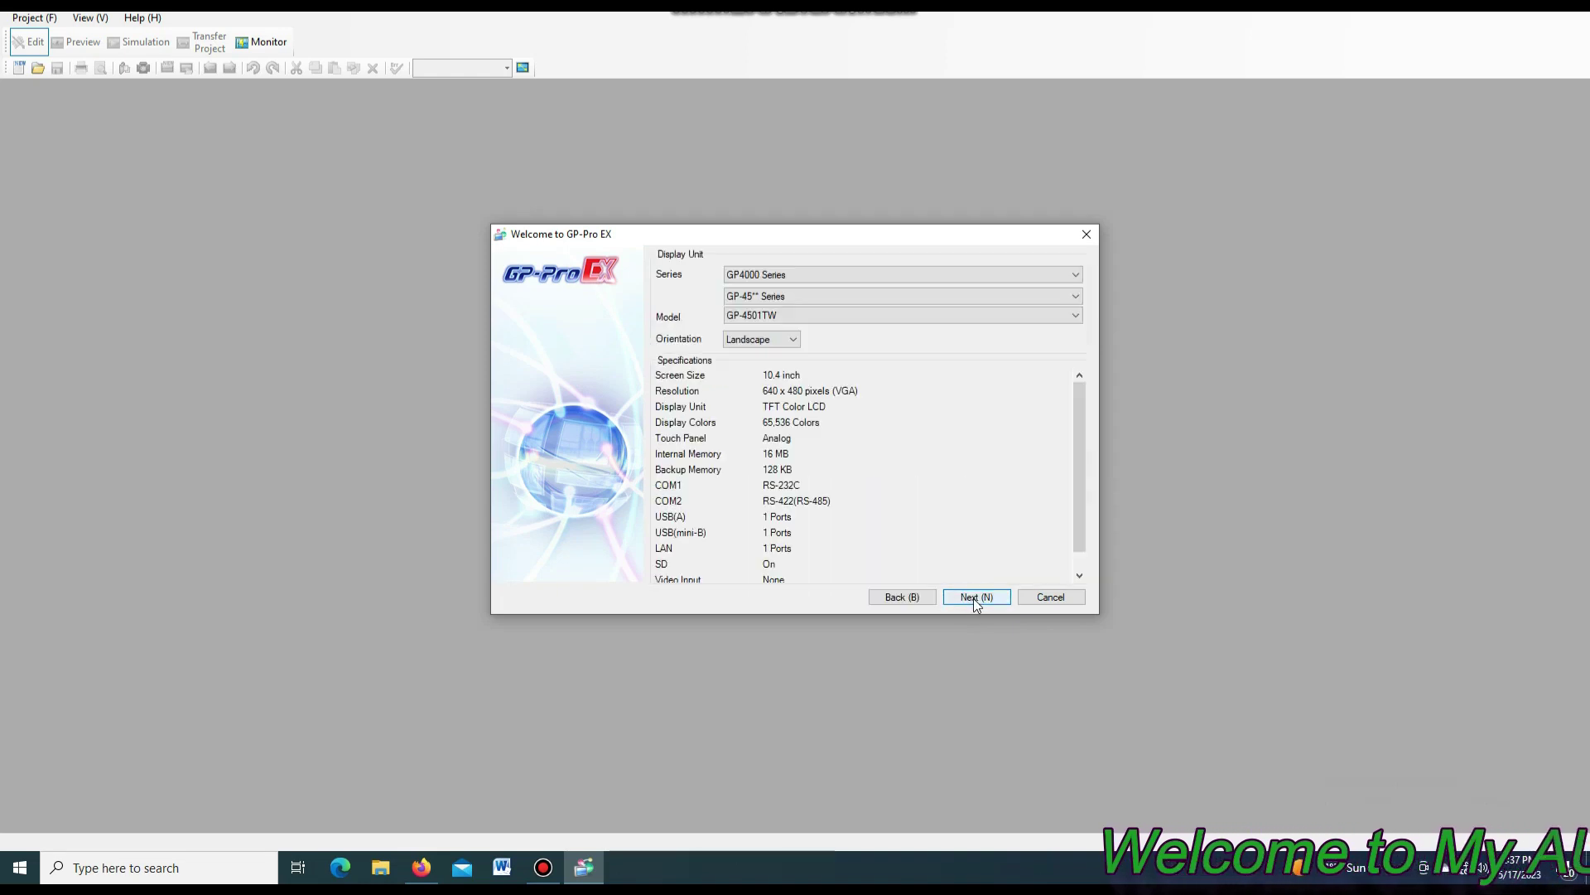
# - Set the display unit to GP4000 Series, GP-45** Series, model GP-4521T in landscape orientation and continue to the device setup
pyautogui.click(911, 278)
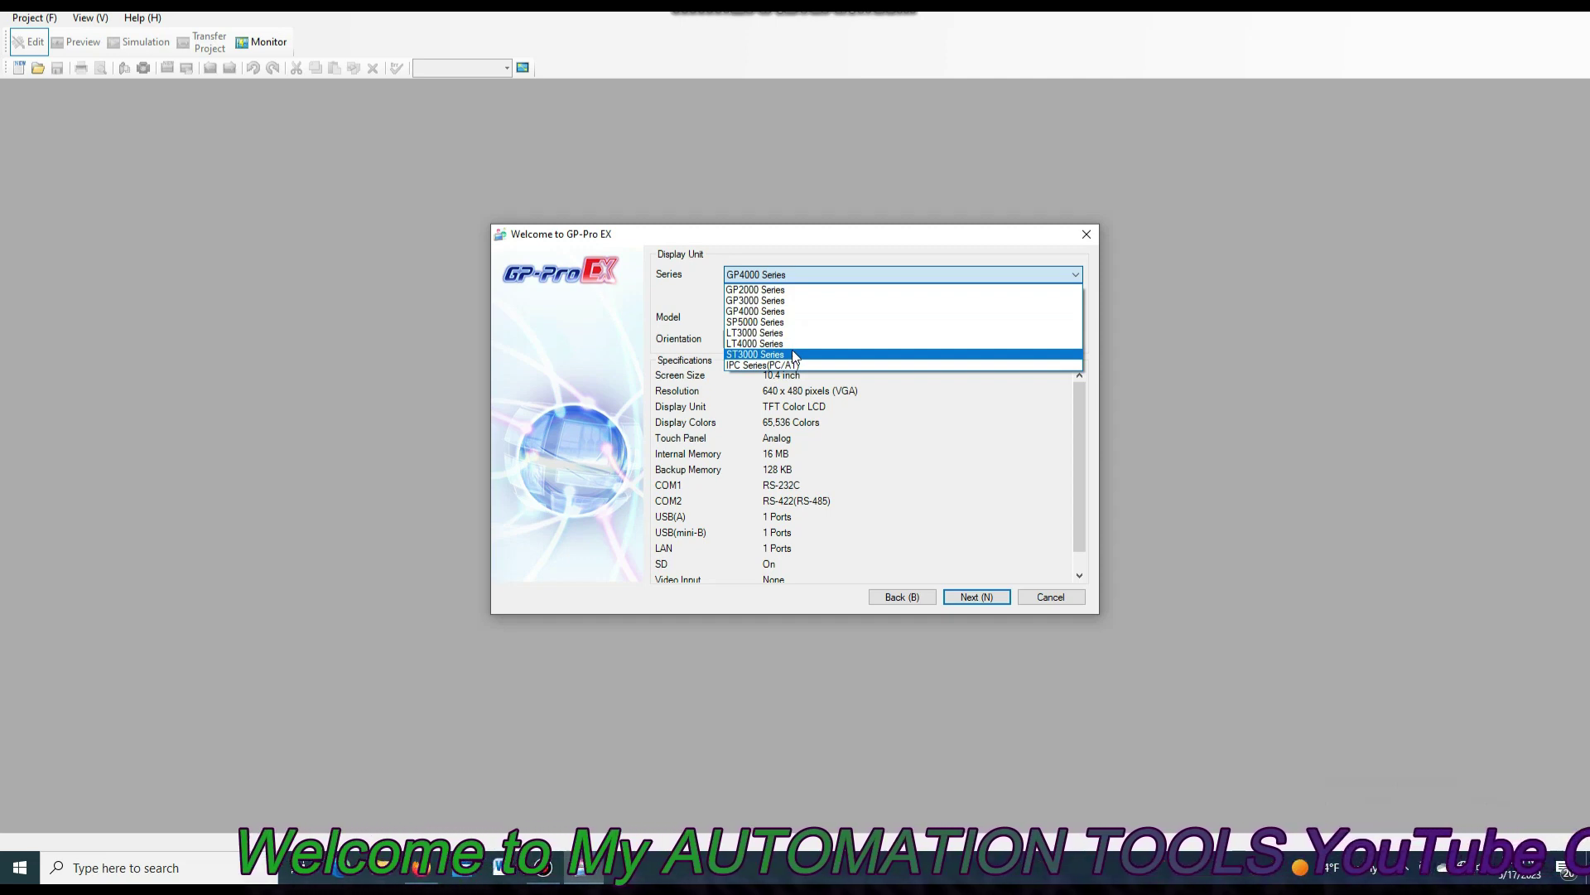
pyautogui.click(766, 311)
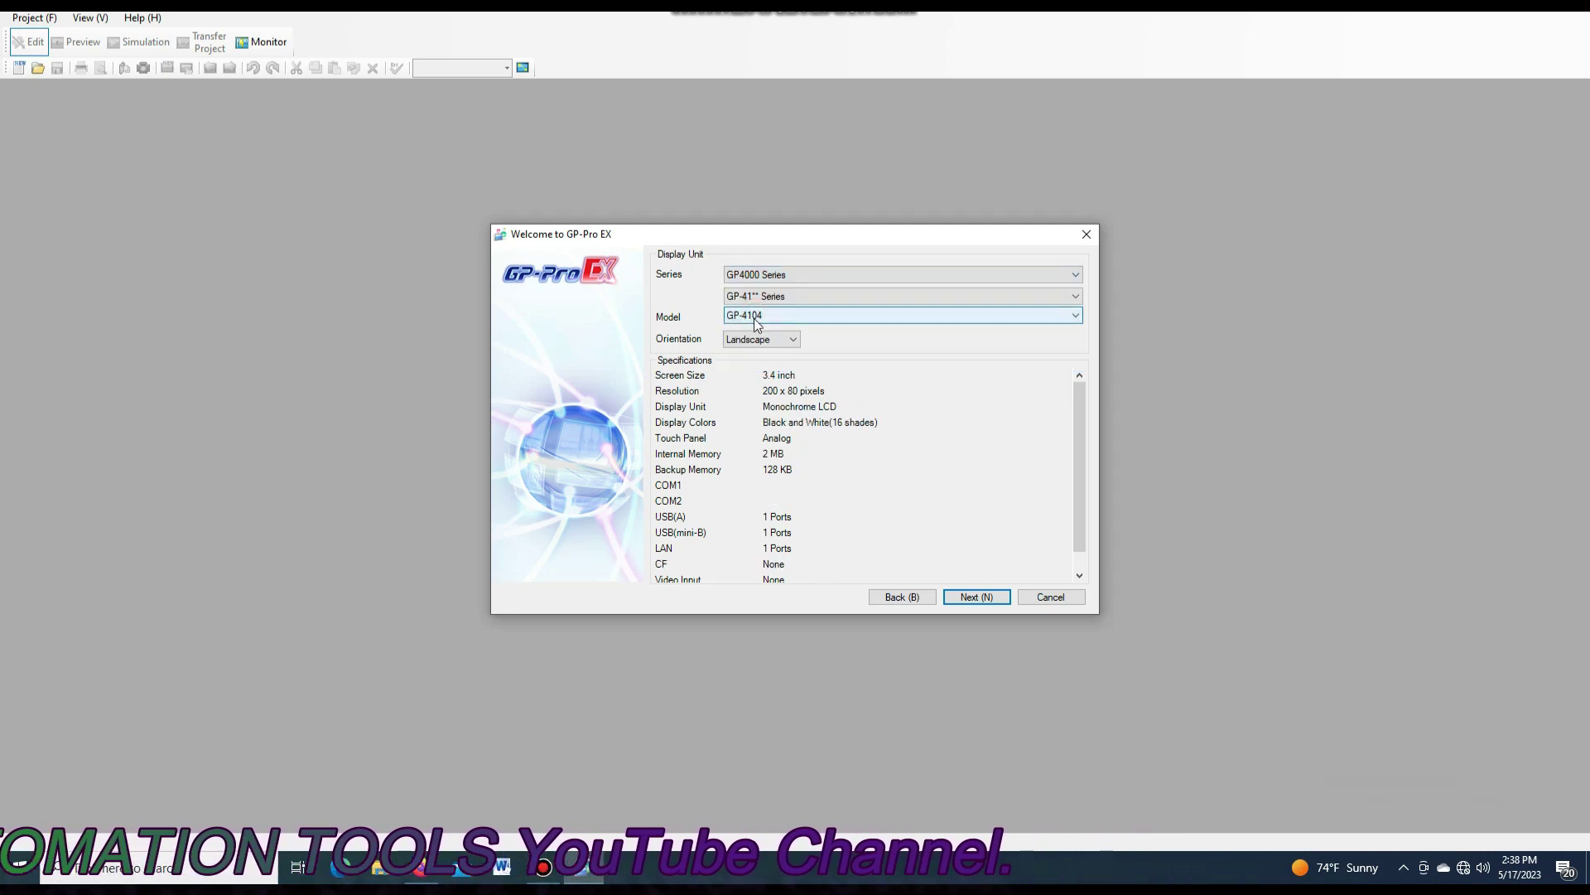
pyautogui.click(1068, 296)
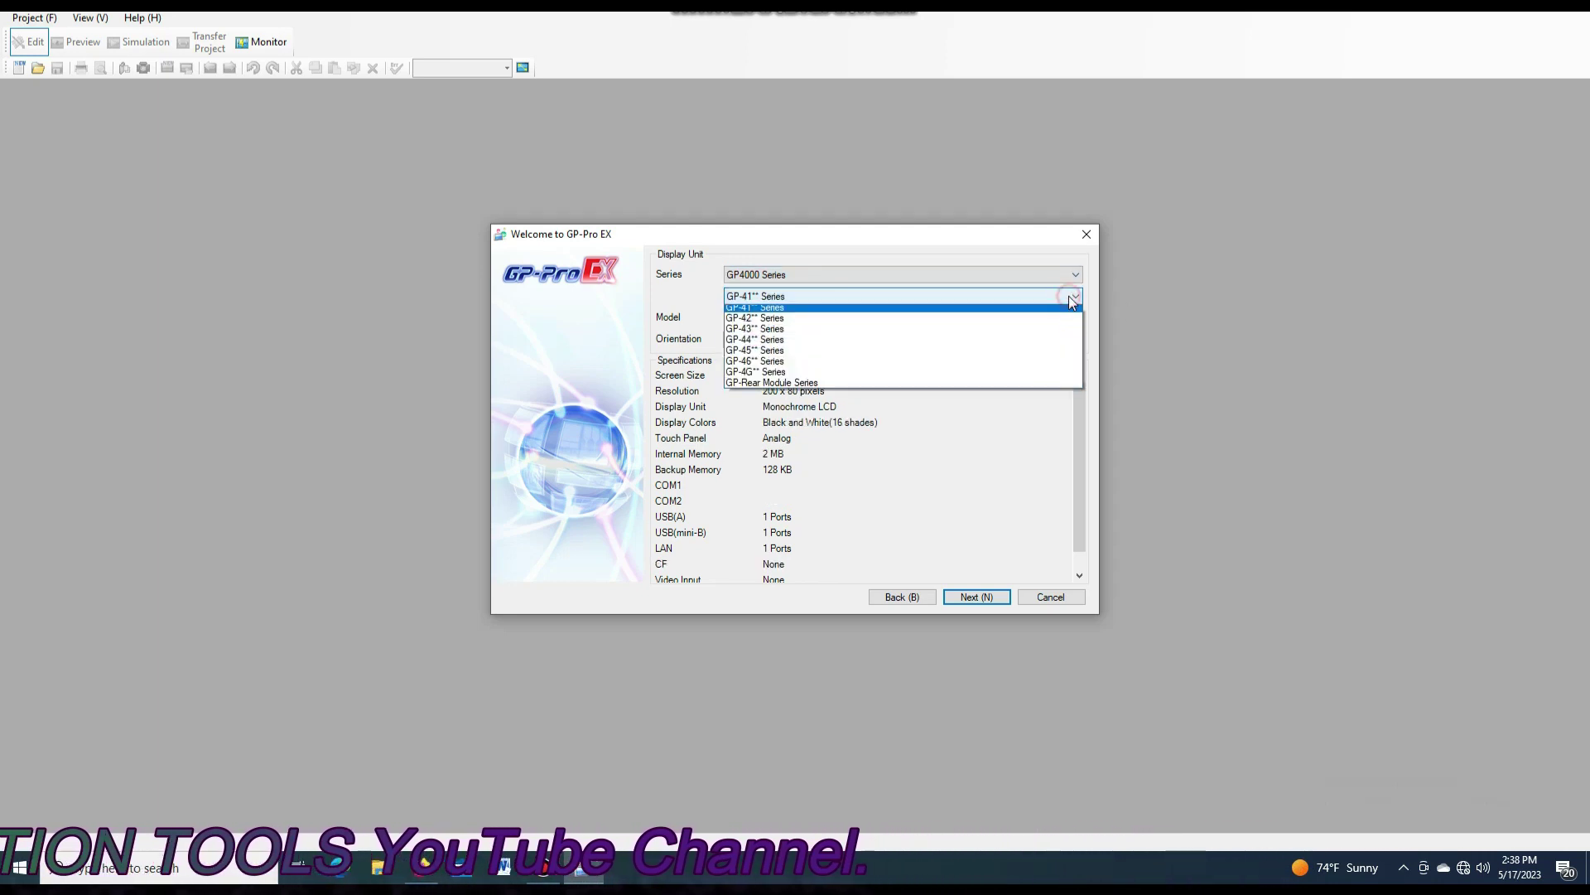
pyautogui.click(755, 355)
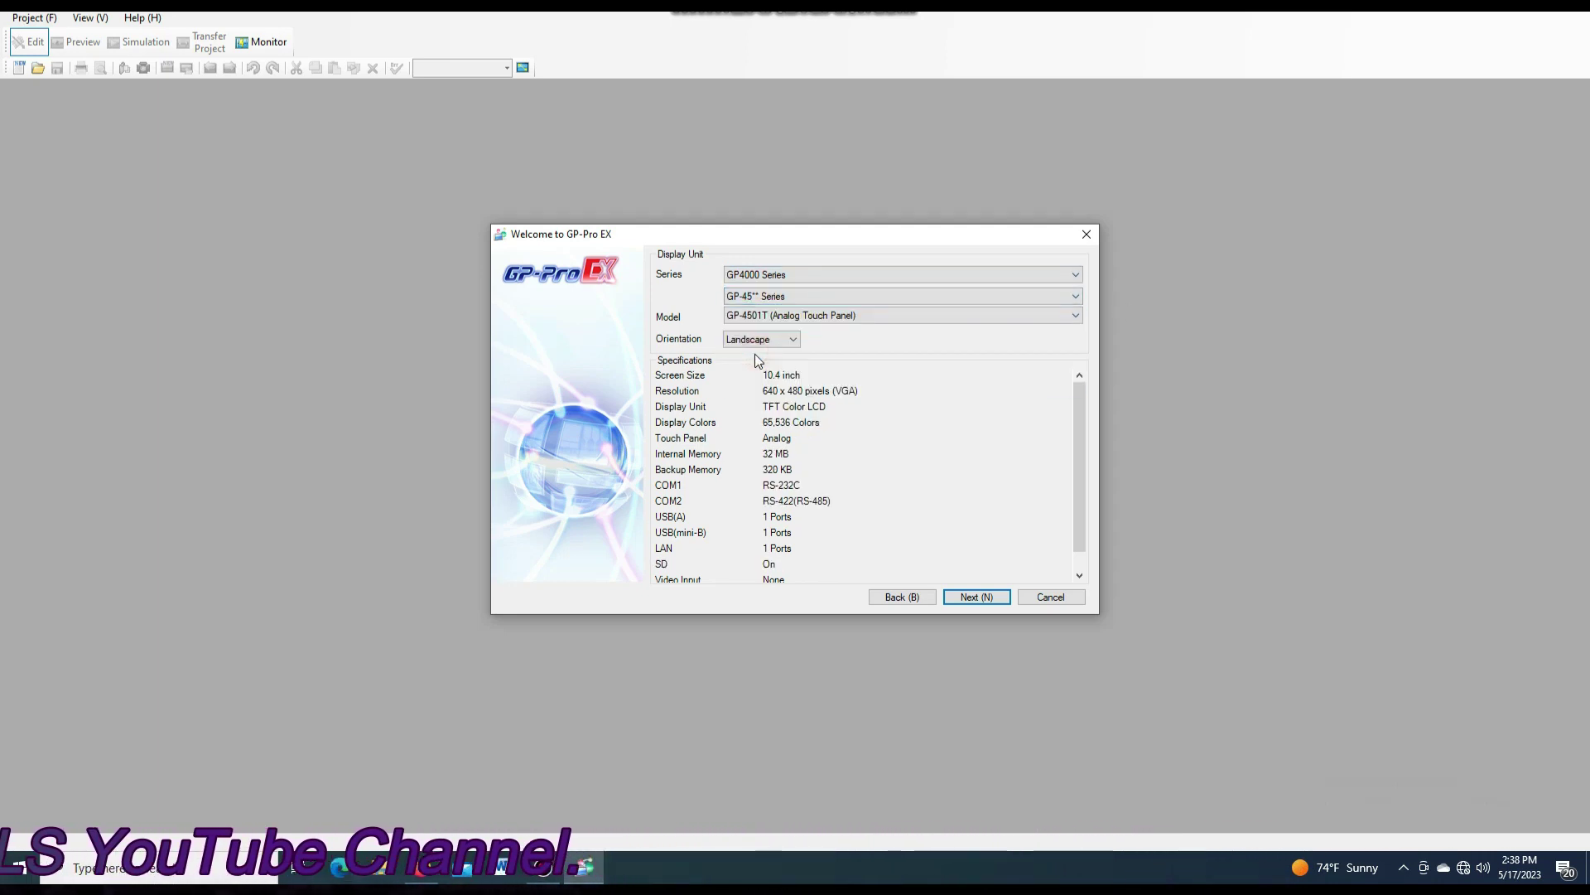
pyautogui.click(862, 315)
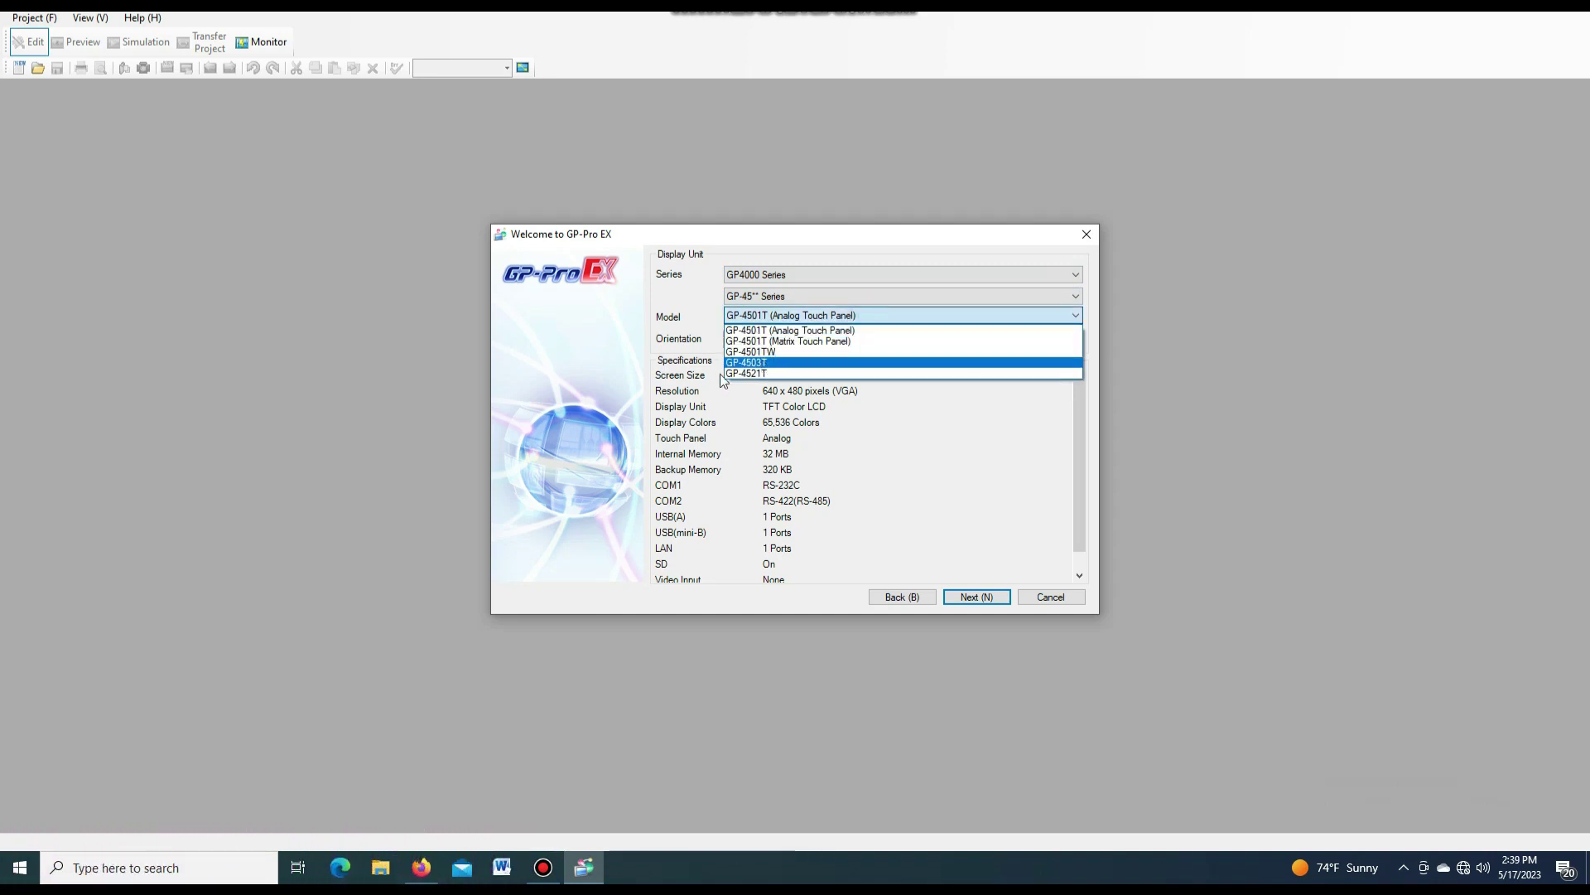
pyautogui.click(763, 374)
pyautogui.click(780, 340)
pyautogui.click(782, 355)
pyautogui.scroll(-1, 1080, 472)
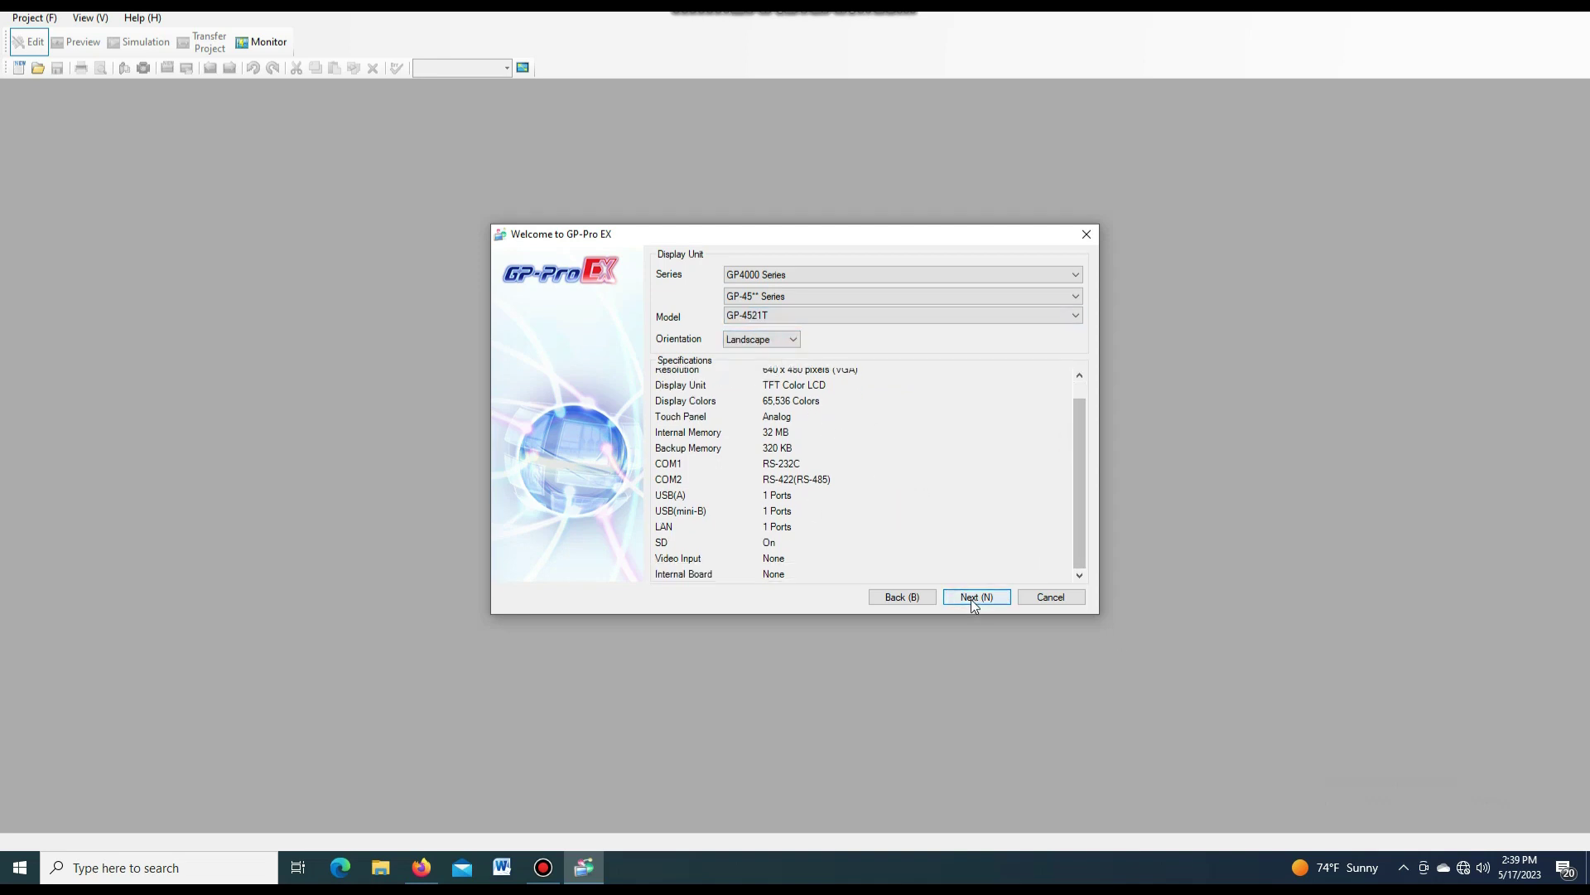
pyautogui.click(974, 602)
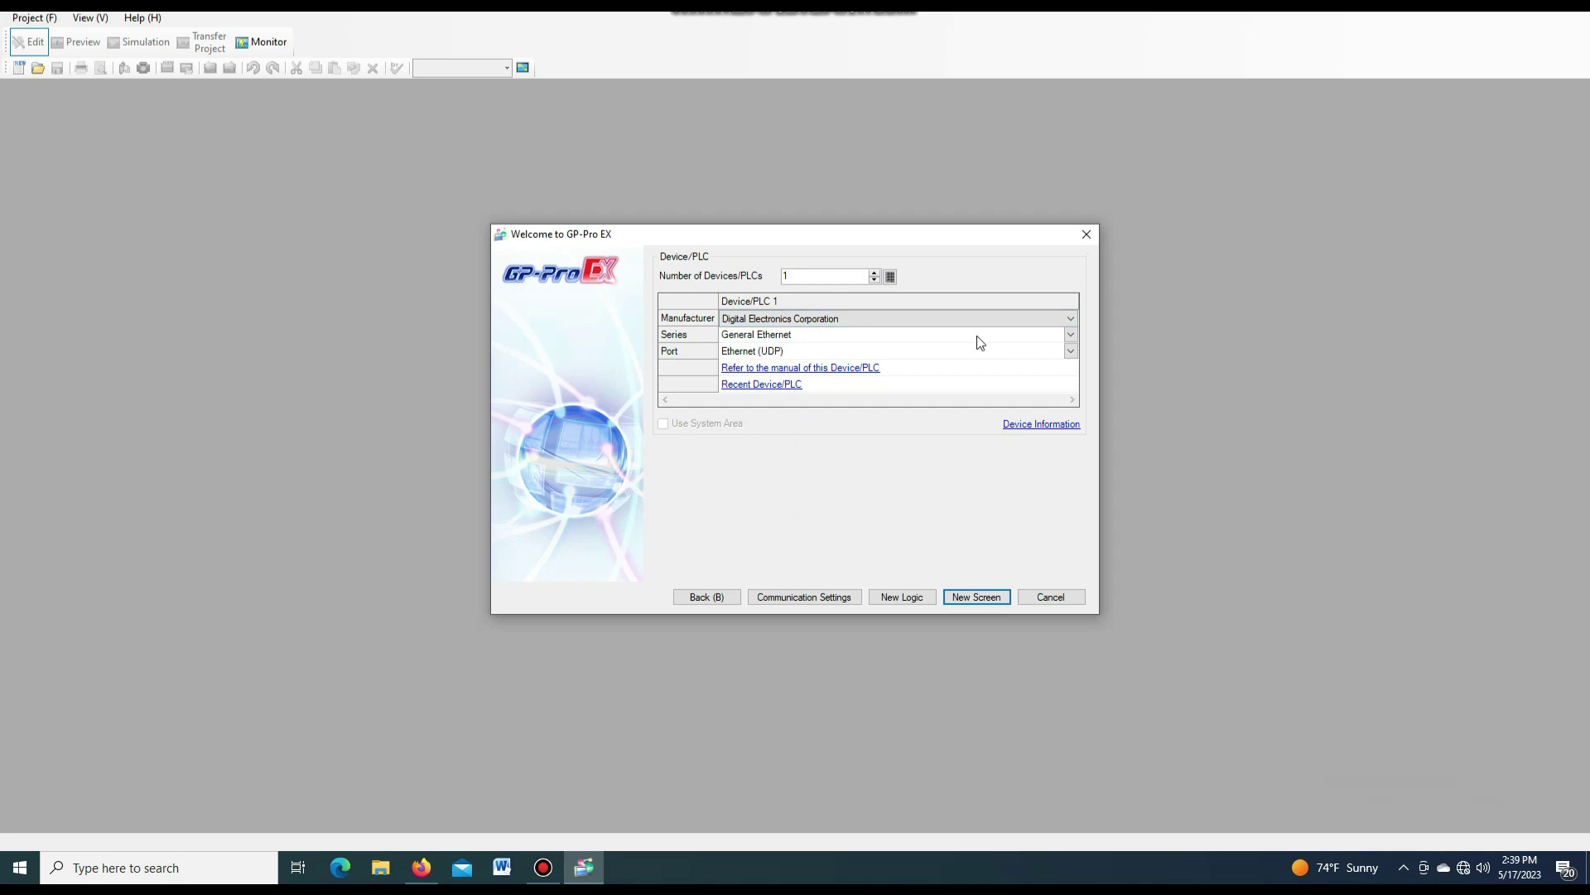
# - Choose Digital Electronics Corporation as the manufacturer for Device/PLC 1 and create the project with a new screen
pyautogui.click(1072, 332)
pyautogui.click(1072, 333)
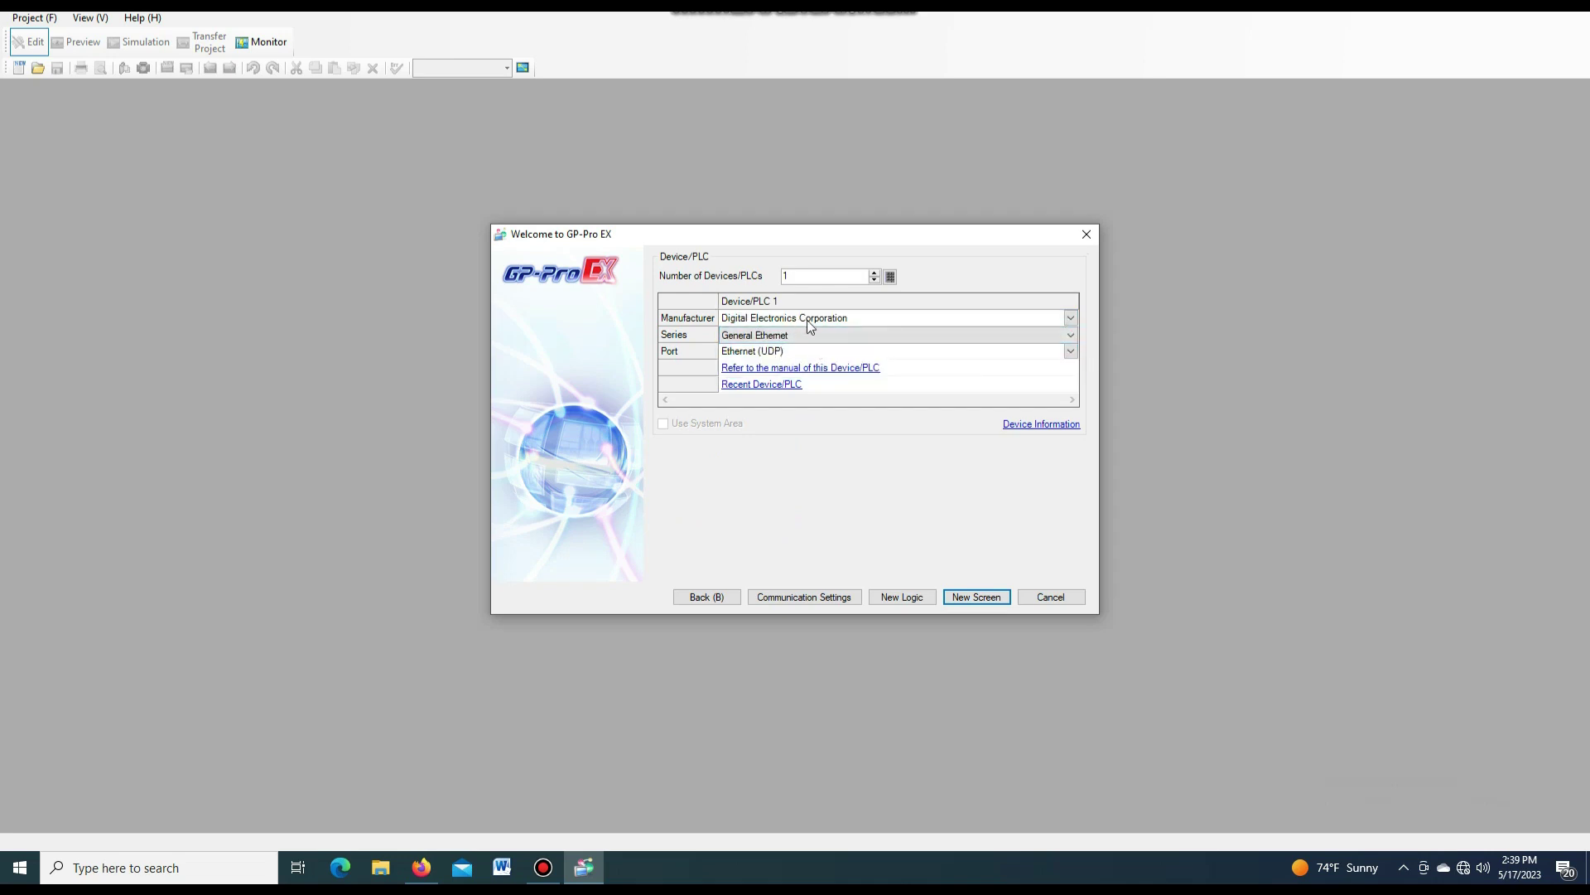
pyautogui.click(1071, 320)
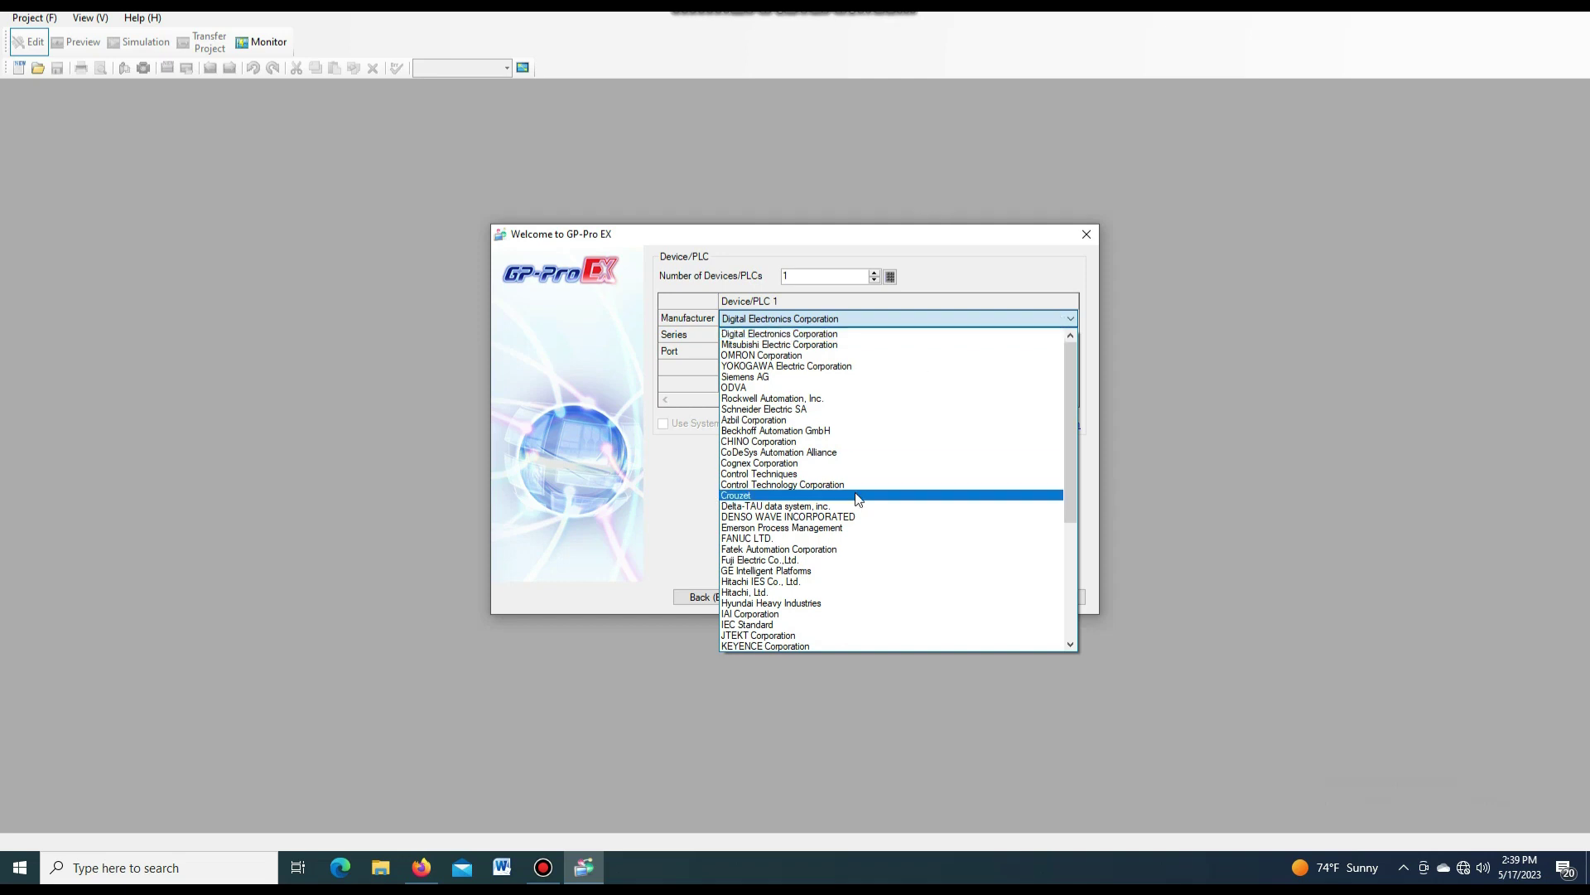
pyautogui.scroll(-6, 828, 497)
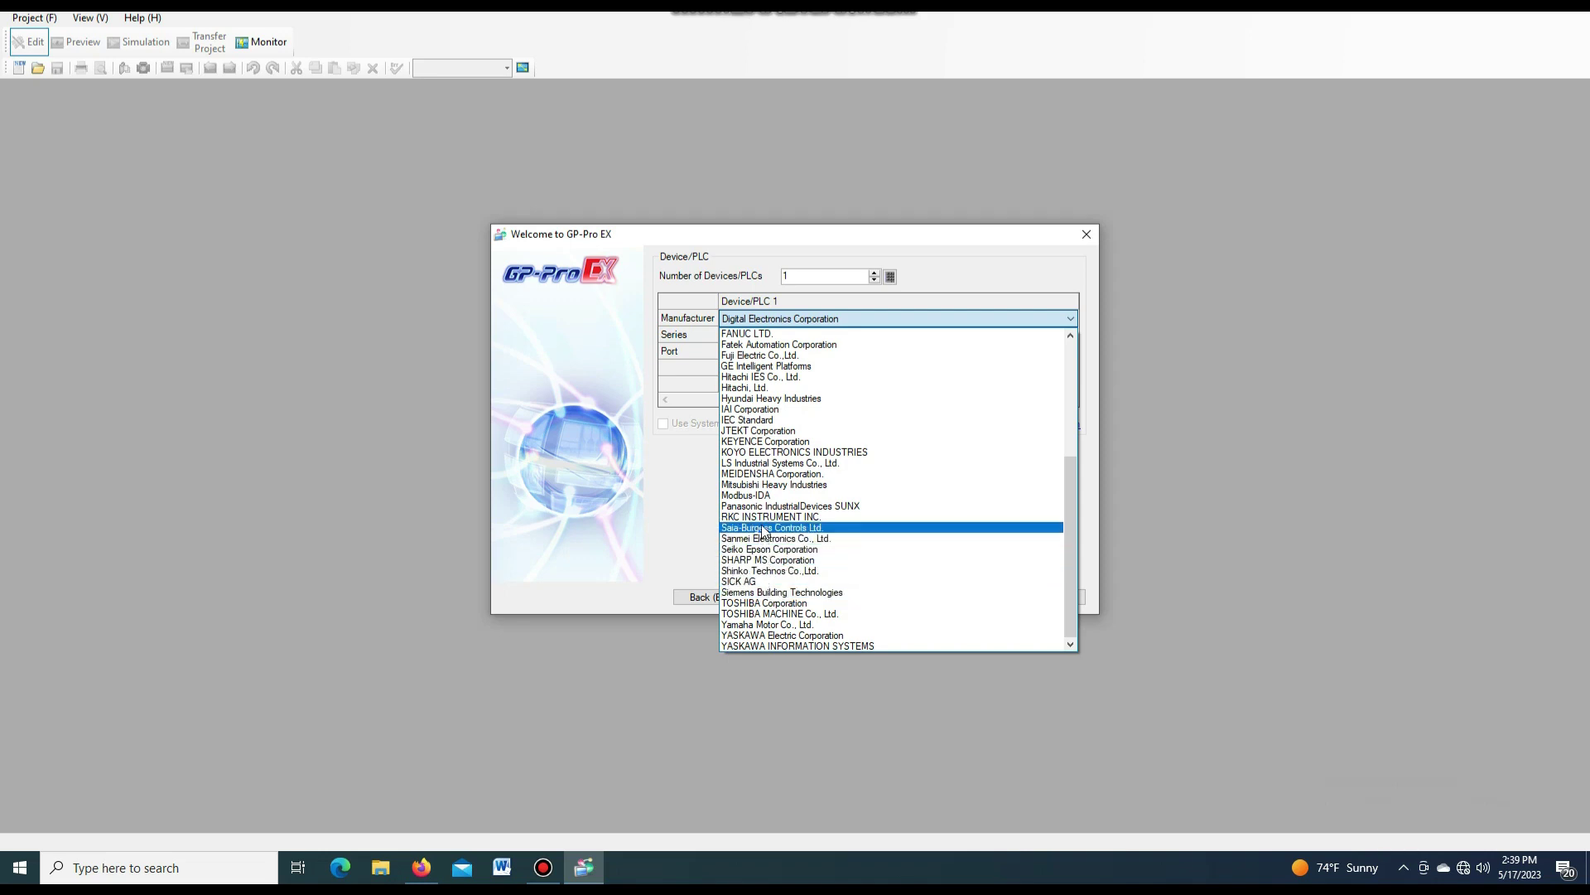
pyautogui.scroll(3, 762, 454)
pyautogui.scroll(5, 762, 454)
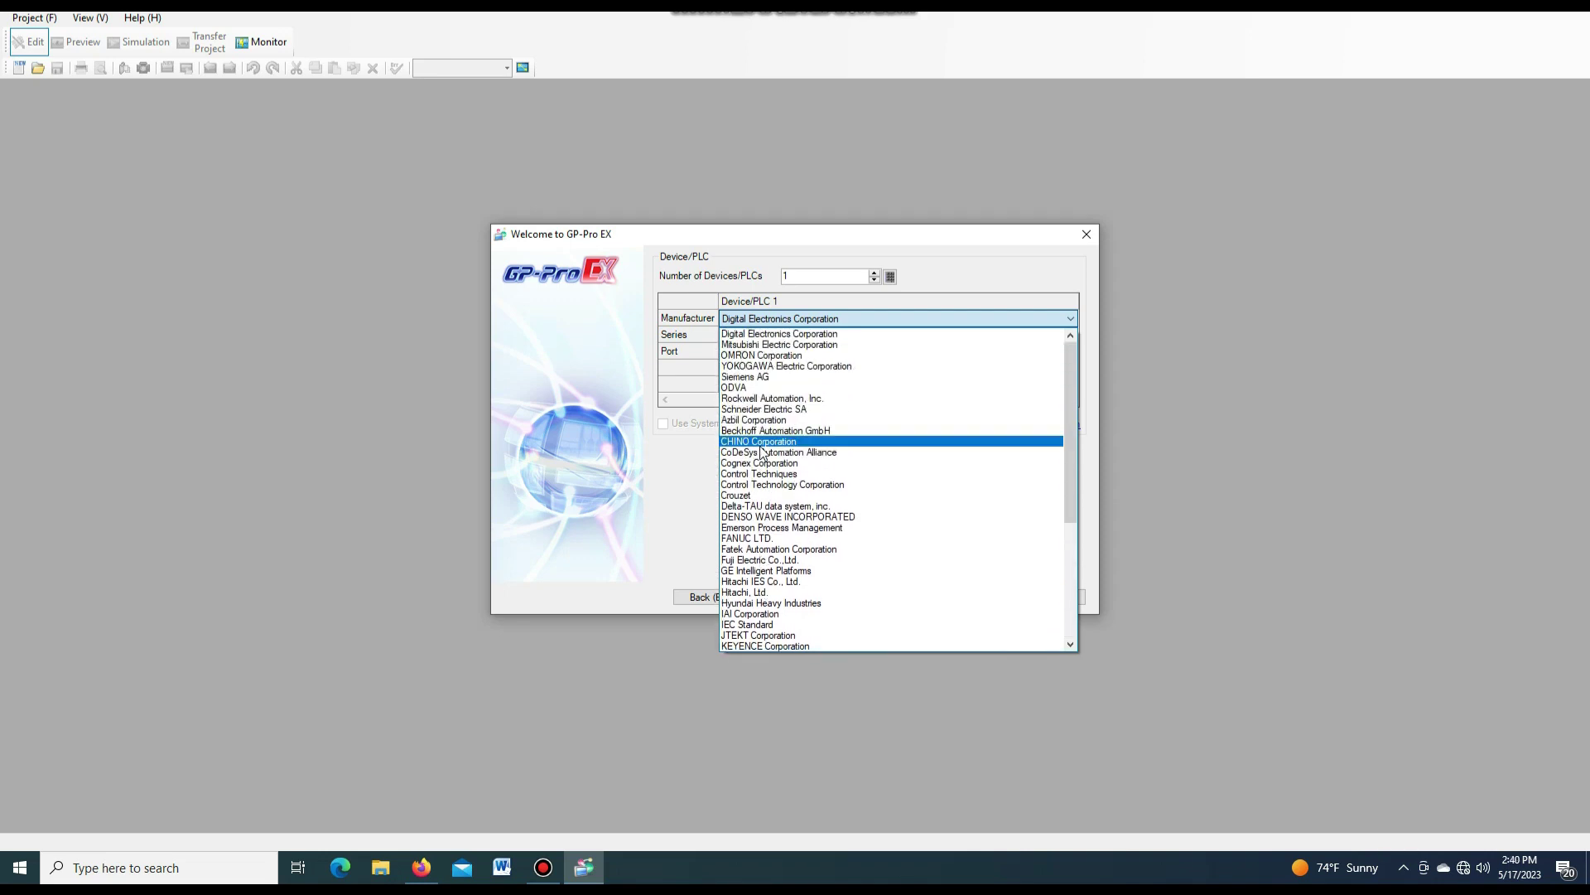
pyautogui.click(778, 333)
pyautogui.click(974, 597)
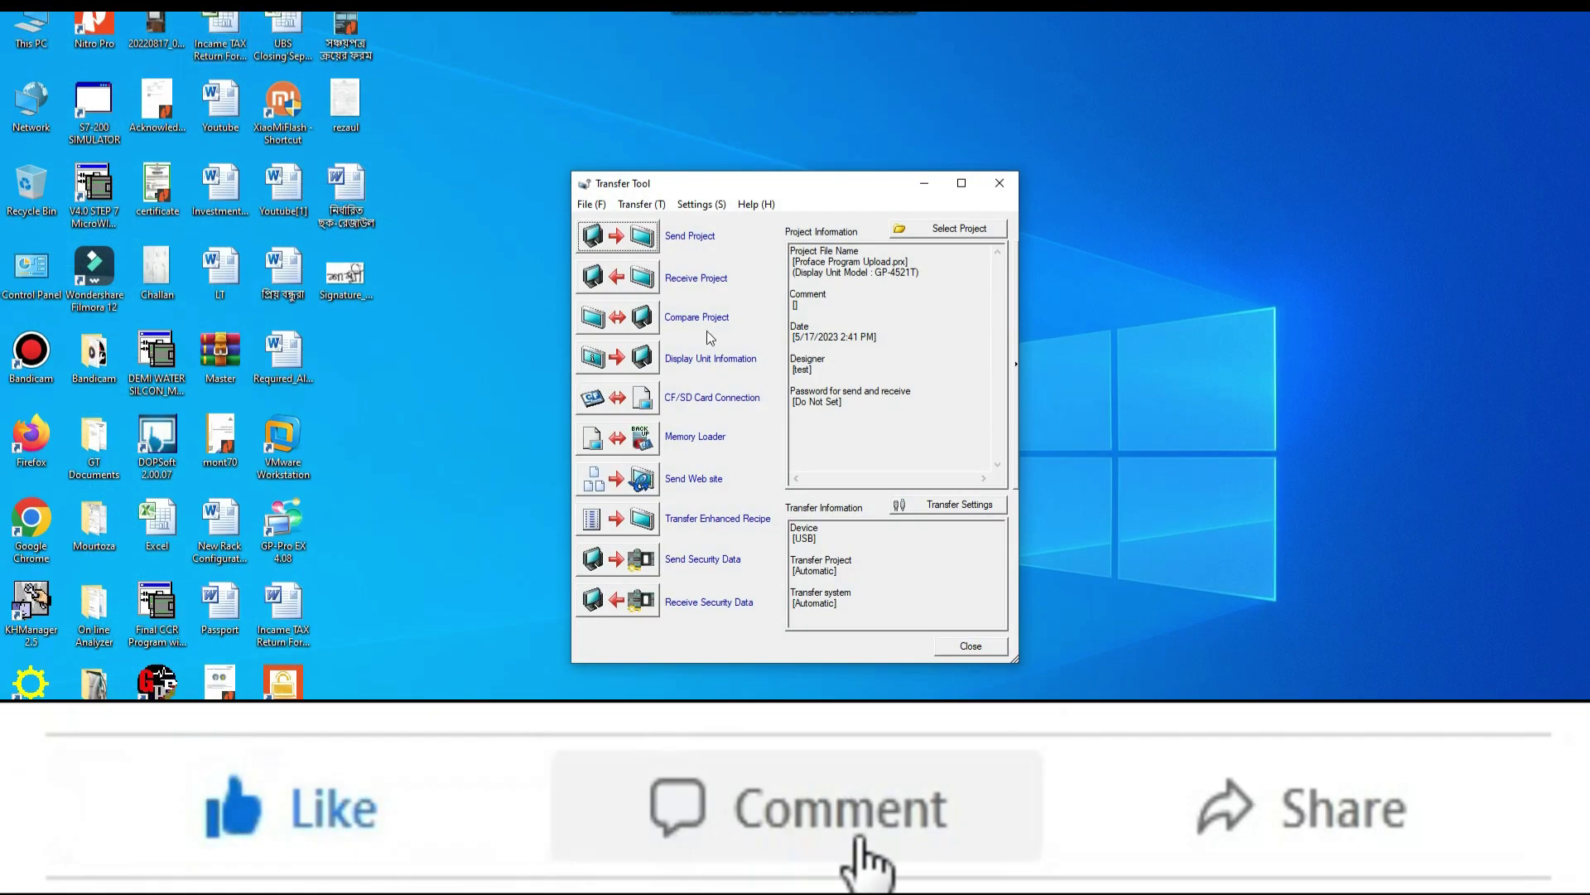
# - Receive the project from the display unit into the Proface folder as "Proface 4502WAD" and close the transfer log
pyautogui.click(694, 284)
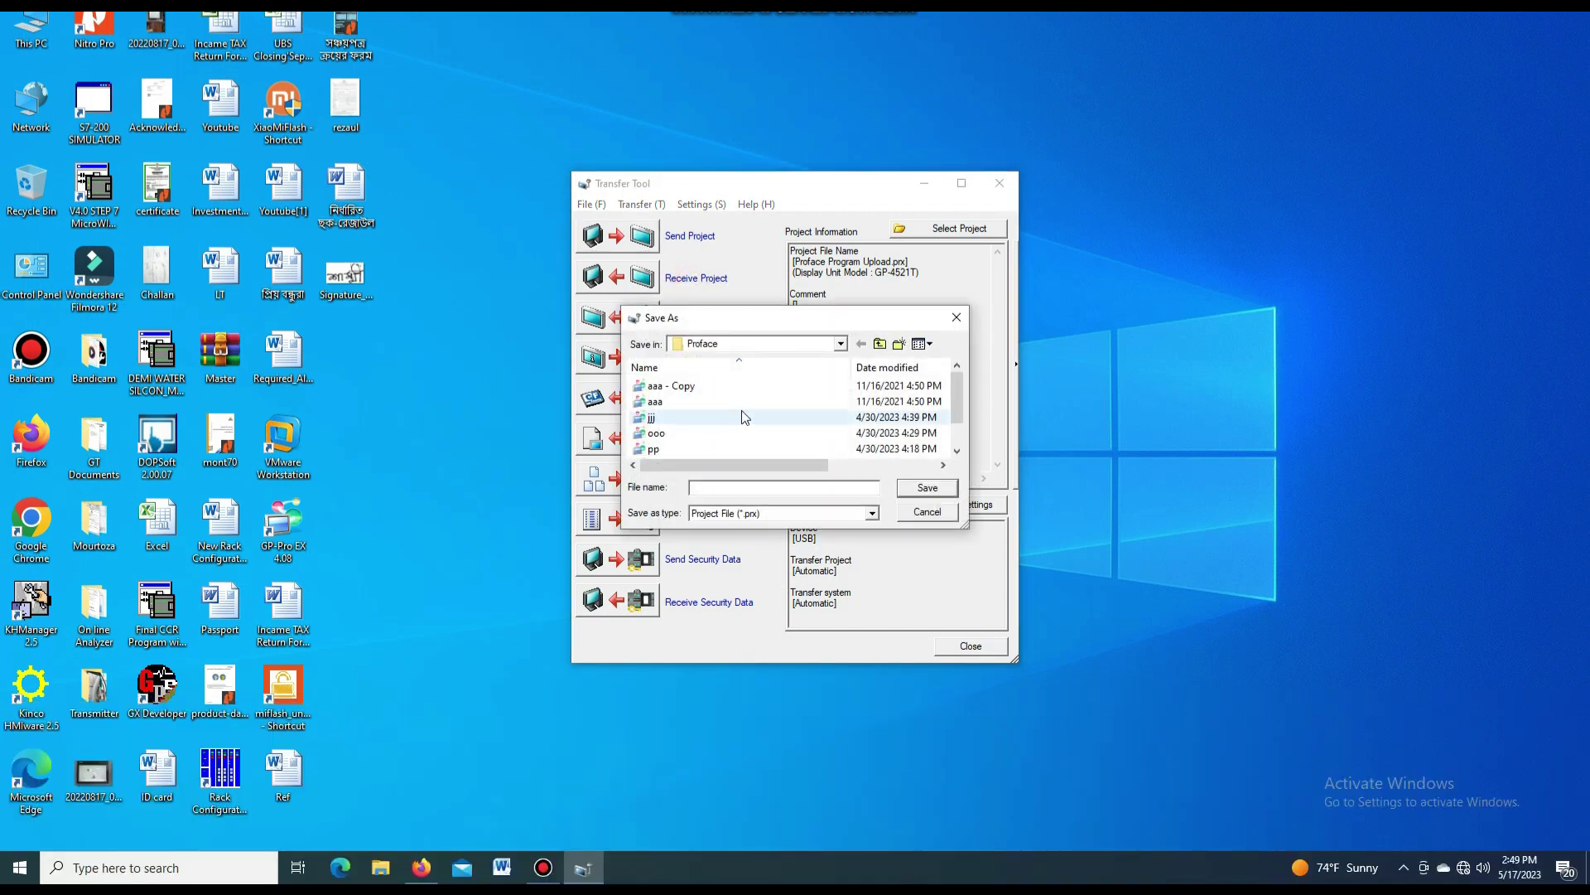
pyautogui.click(711, 488)
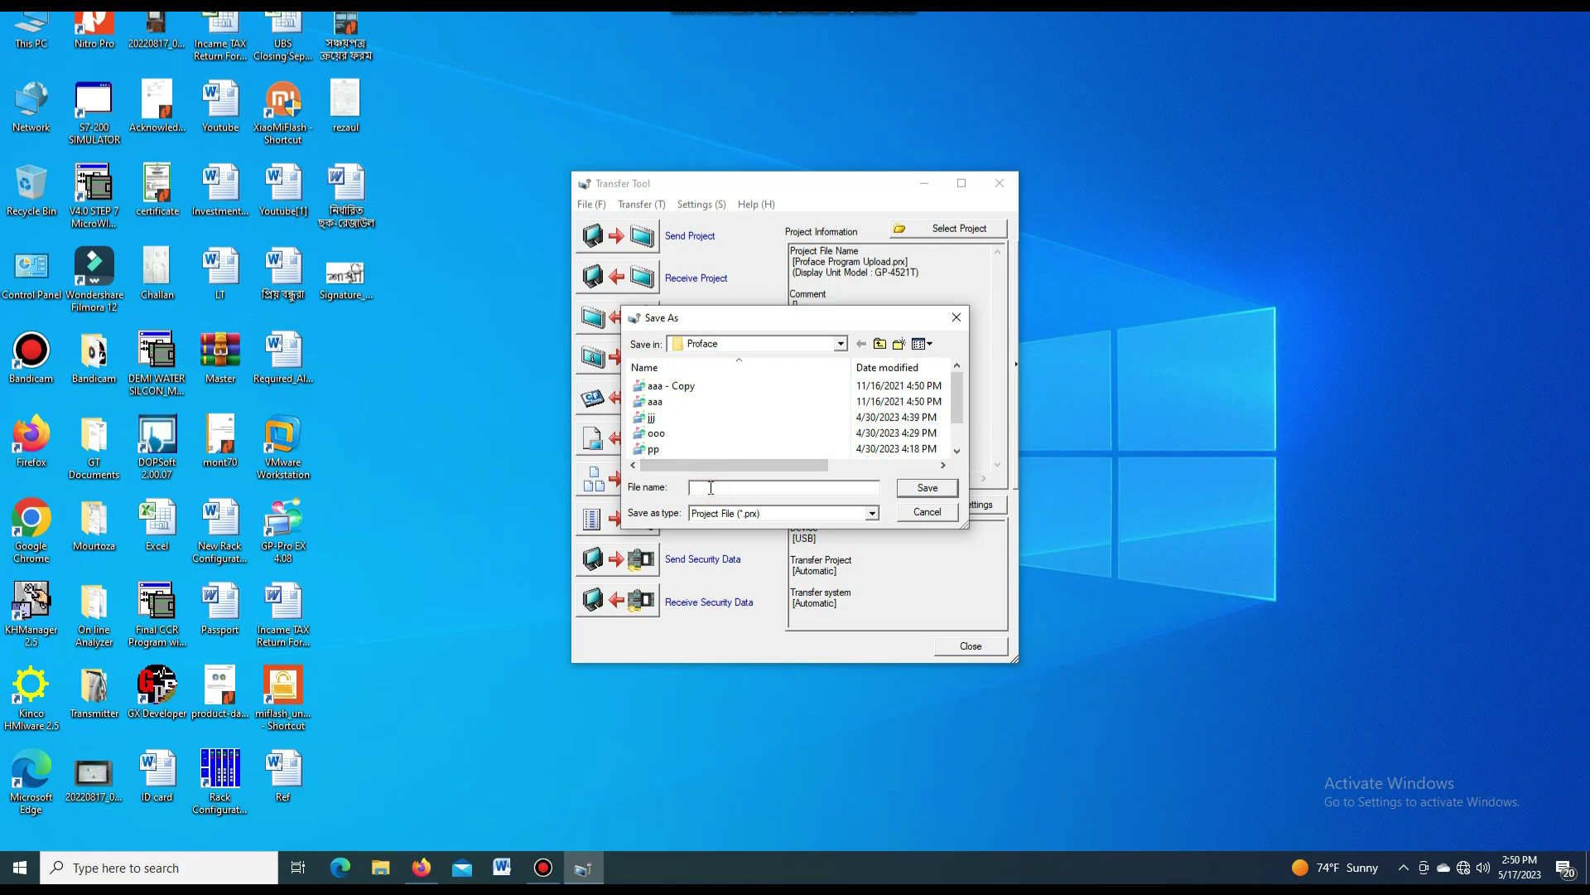
pyautogui.write('Proface 4502WAD')
pyautogui.click(919, 491)
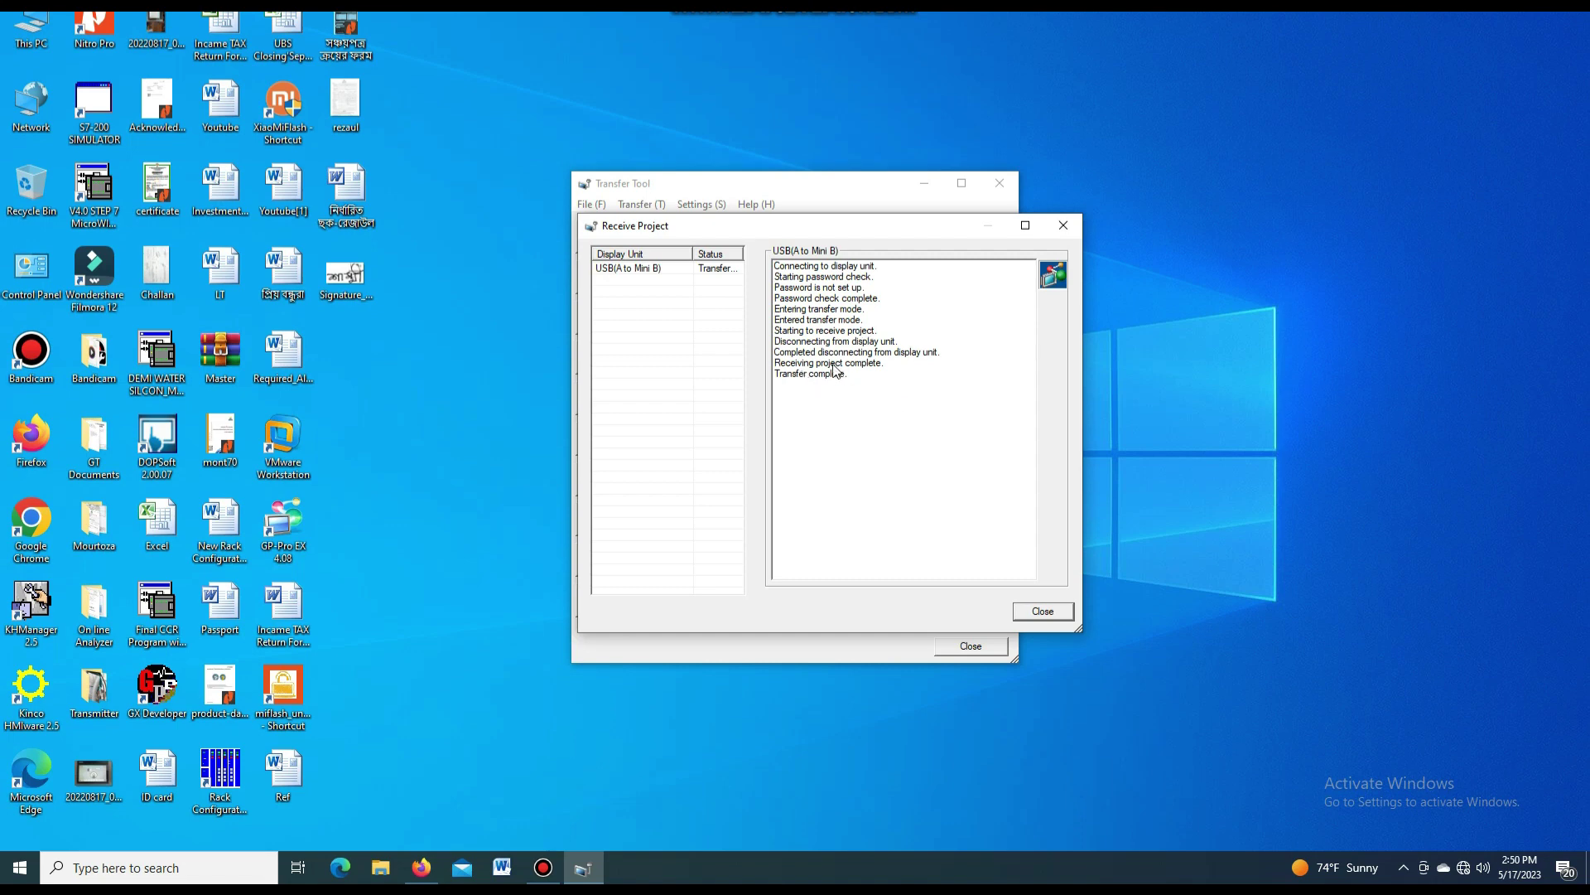
pyautogui.click(1040, 613)
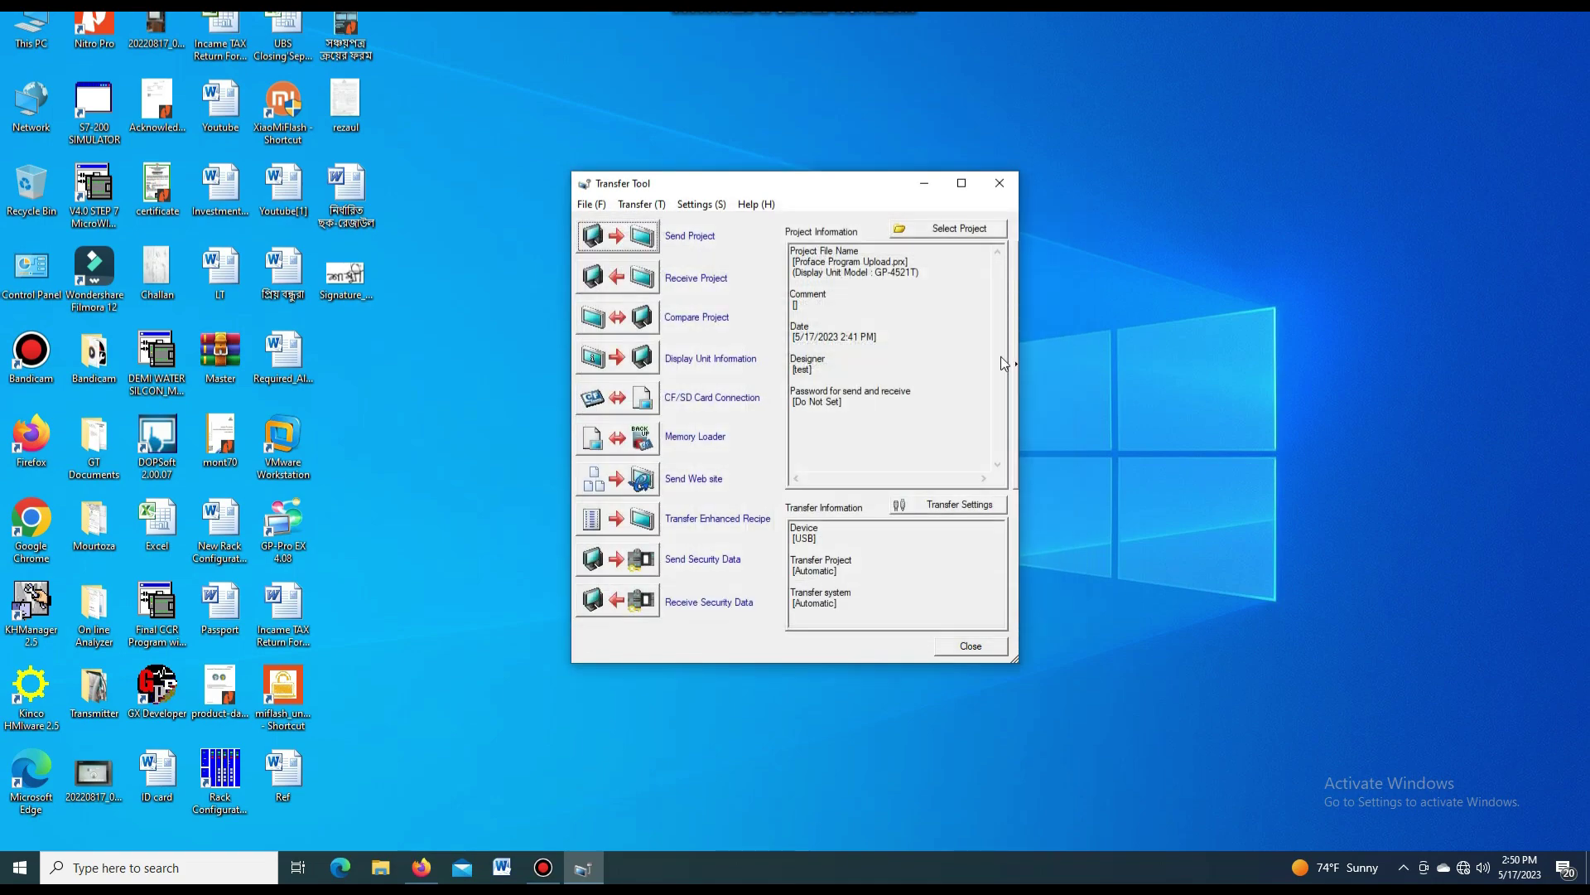
# - Review the LAN, Modem and COM port options, select USB, and clear the enhanced recipe and CF/SD card data transfer options
pyautogui.click(955, 507)
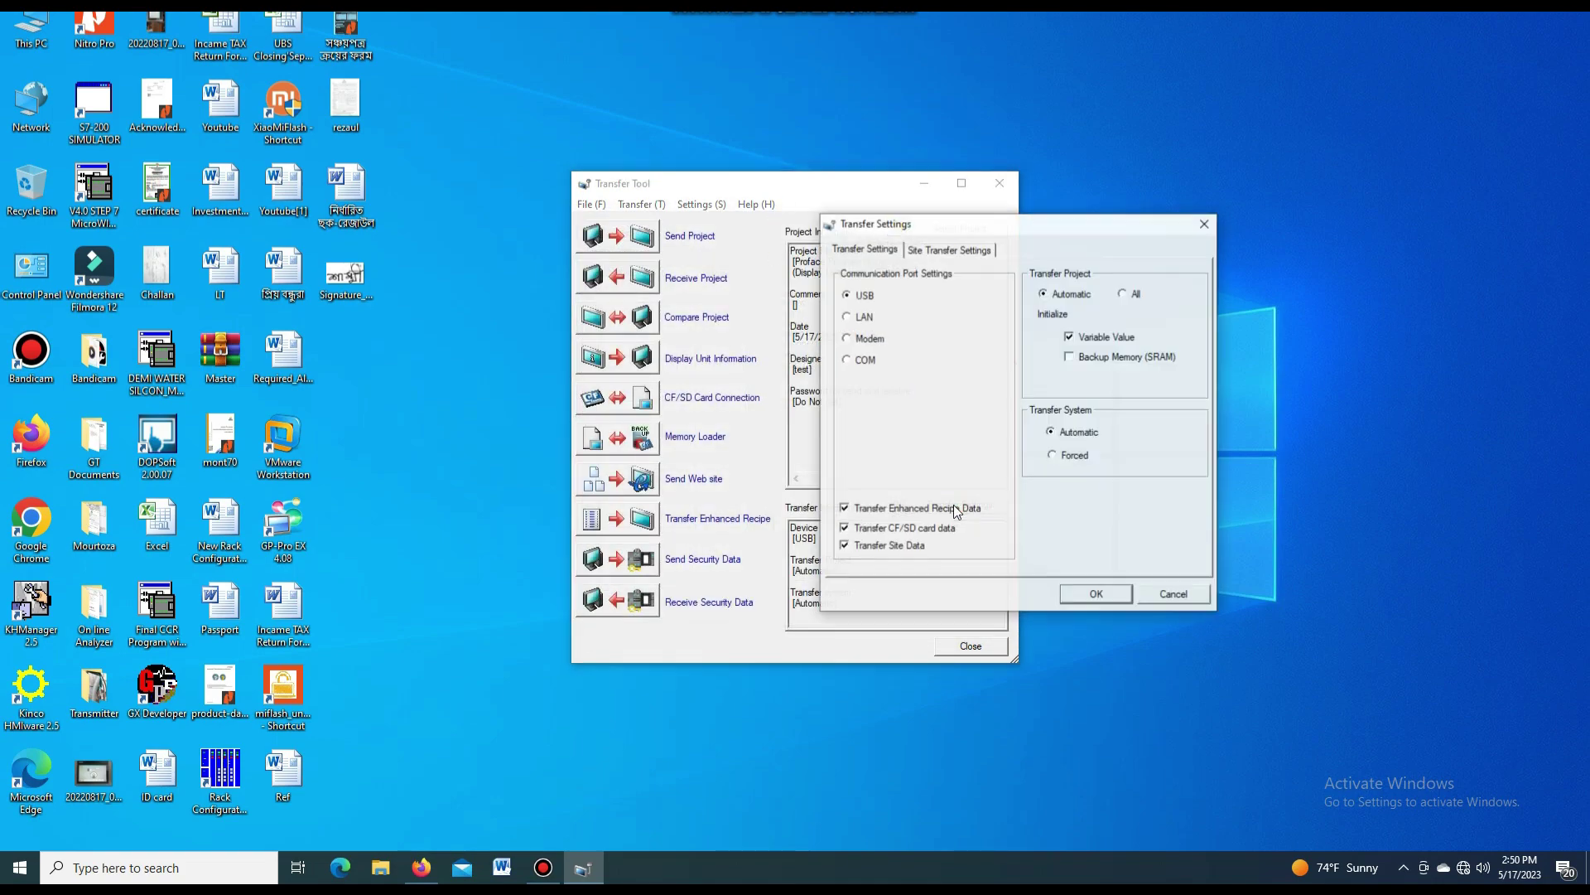
pyautogui.click(863, 318)
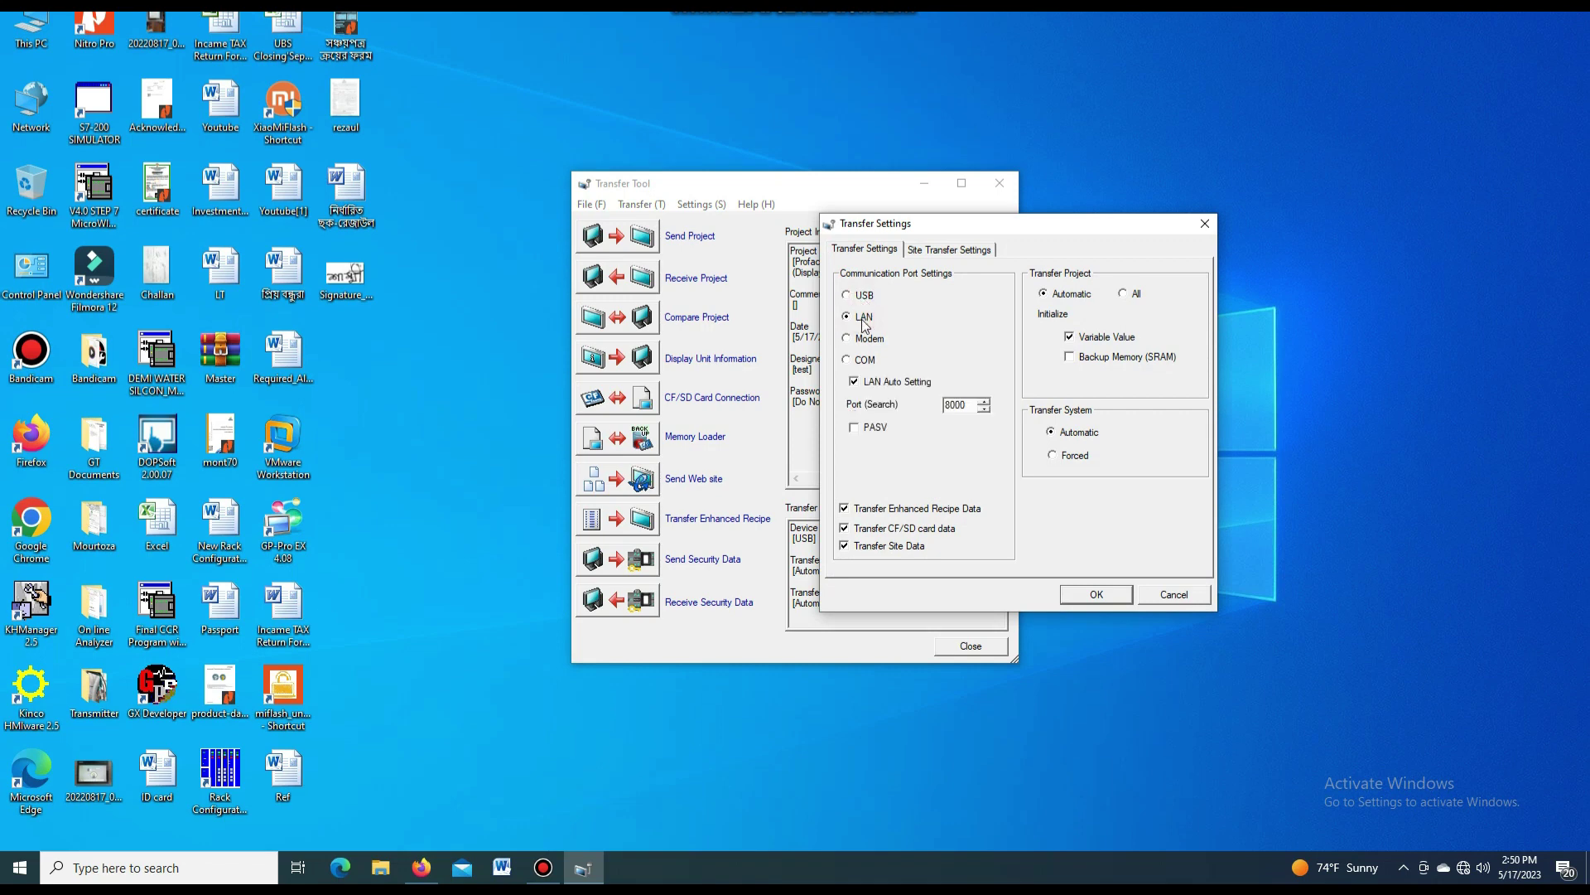
pyautogui.click(861, 340)
pyautogui.click(863, 361)
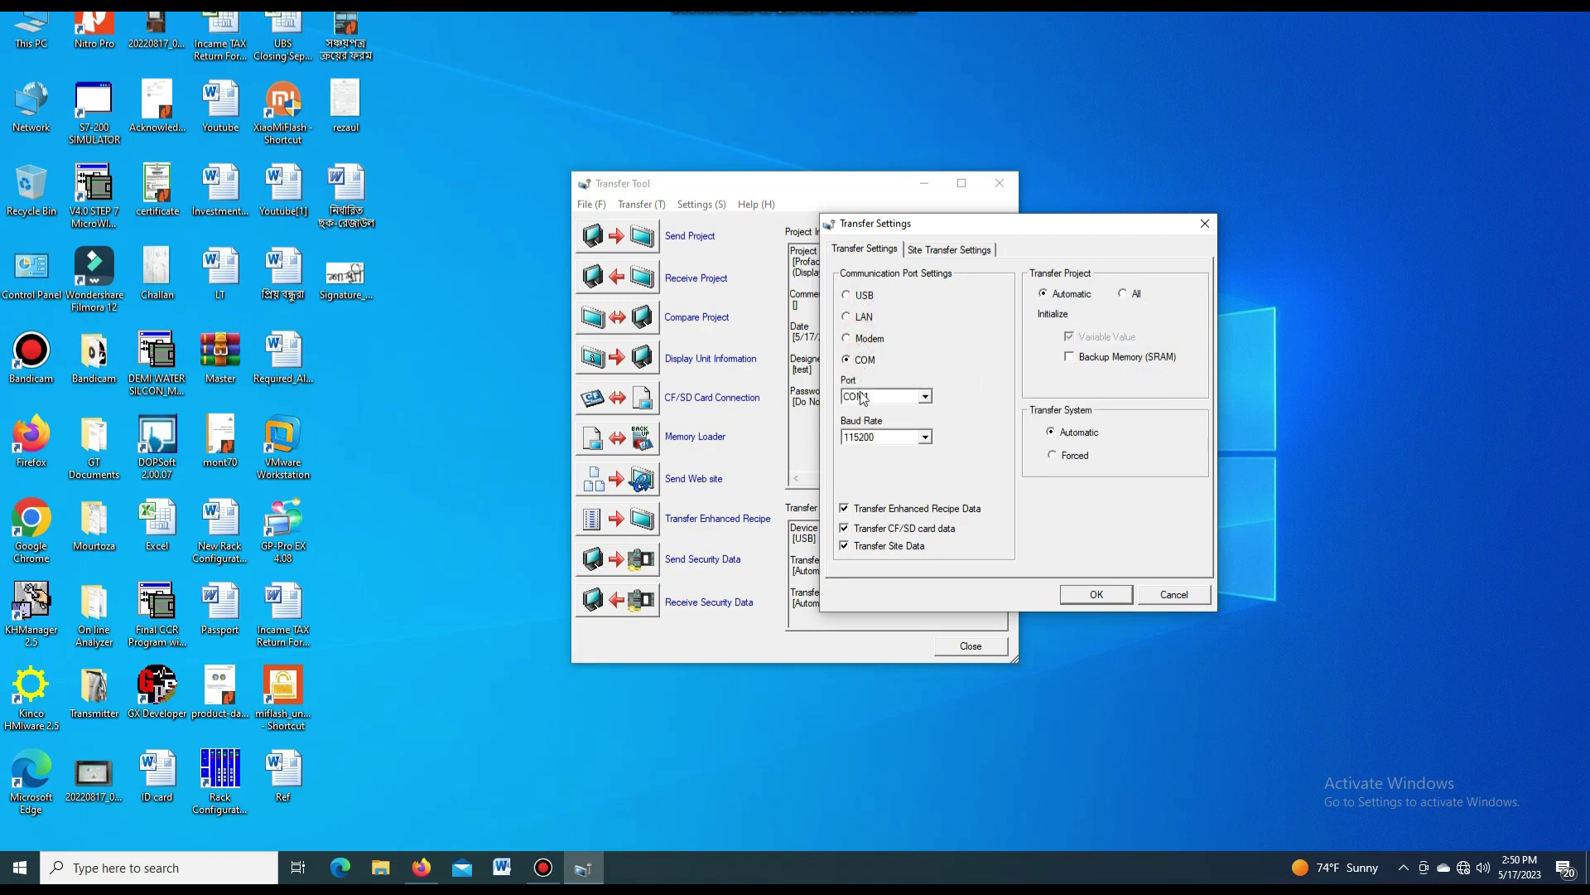
pyautogui.click(863, 296)
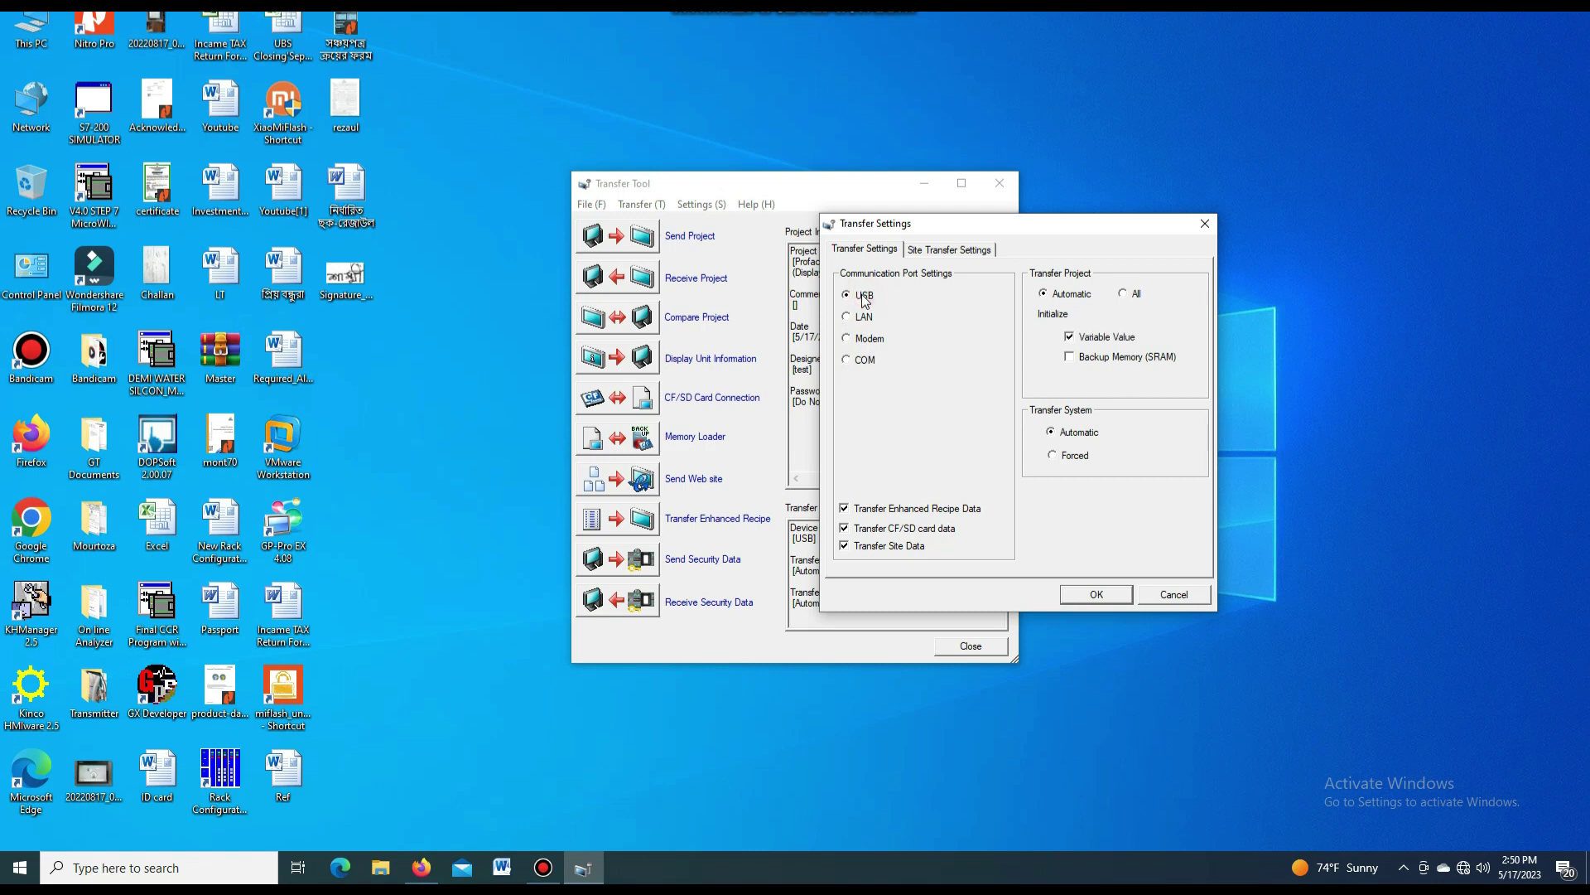
pyautogui.click(846, 509)
pyautogui.click(845, 530)
pyautogui.click(1093, 593)
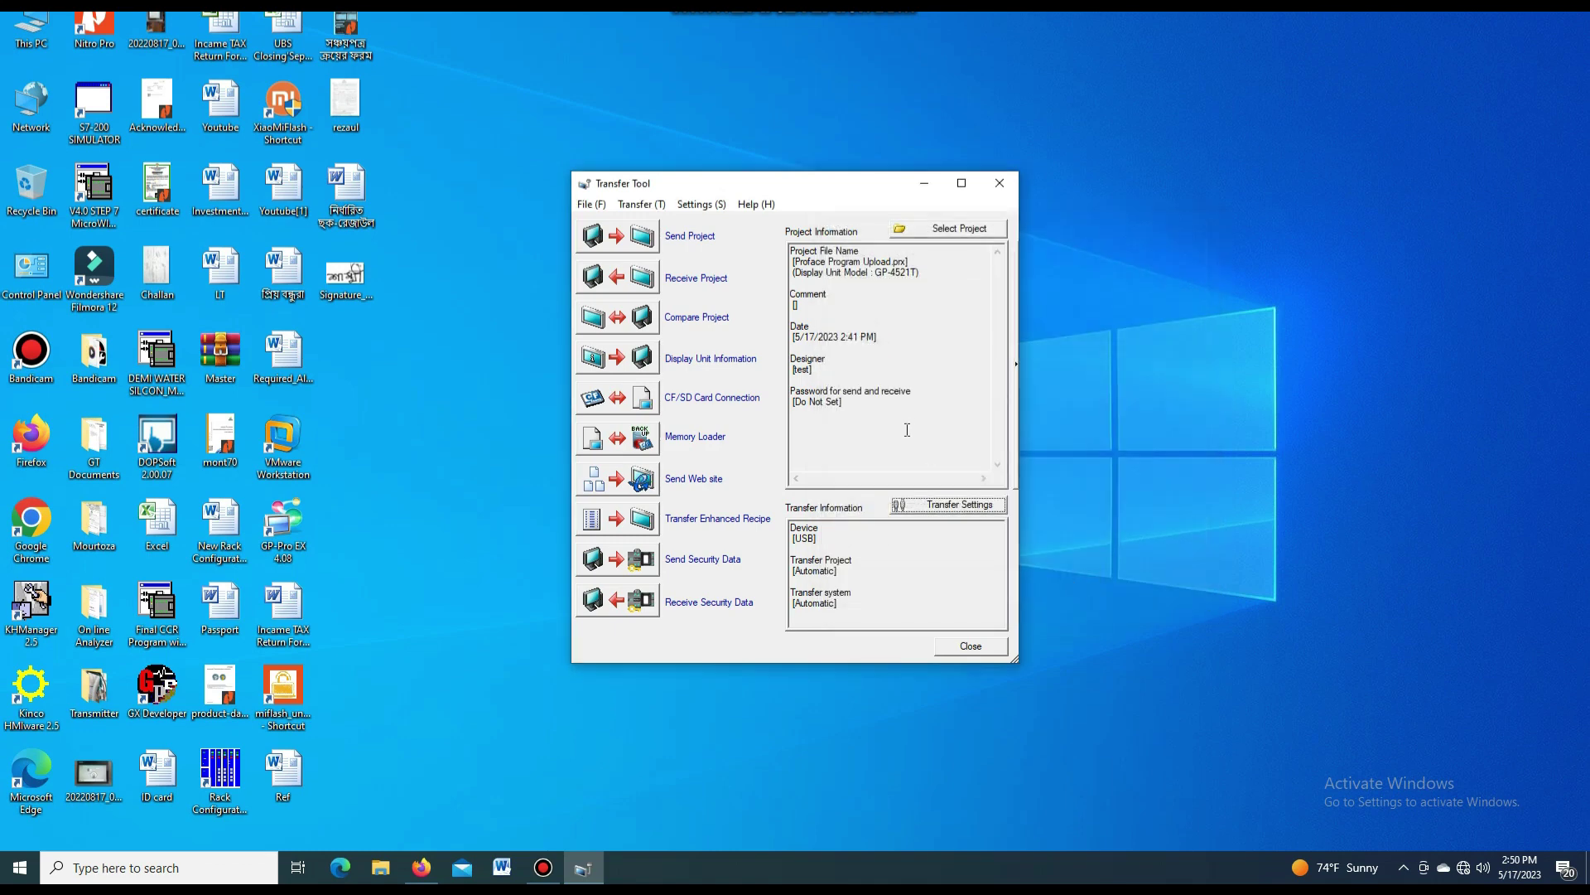
# - Receive the project from the display unit again, replacing the existing "Proface 4502WAD" file
pyautogui.click(679, 282)
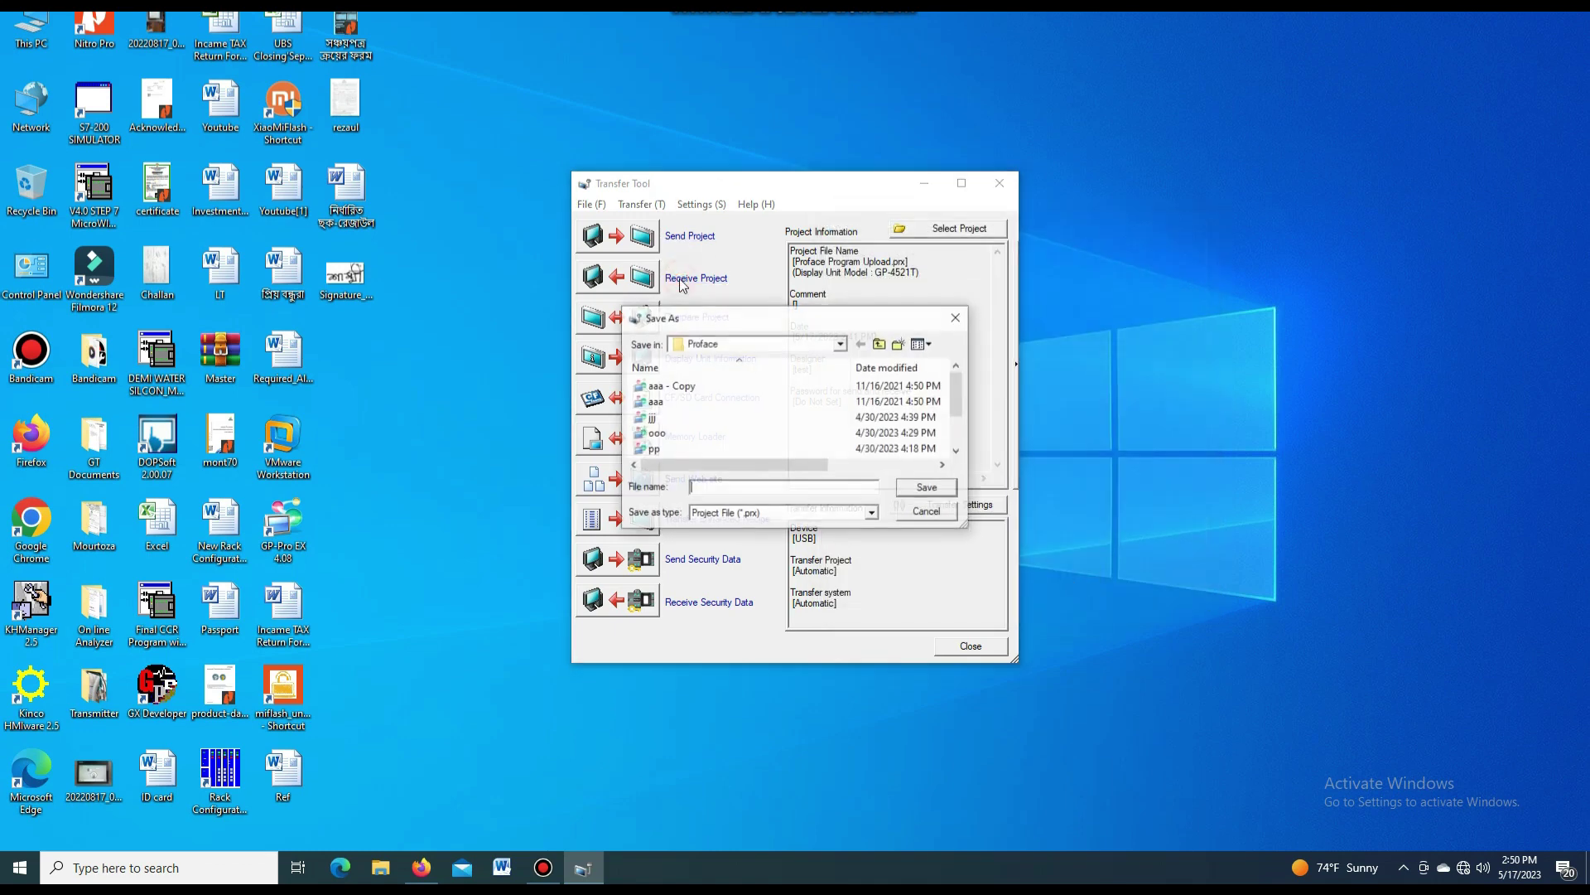
pyautogui.click(729, 414)
pyautogui.scroll(-2, 719, 410)
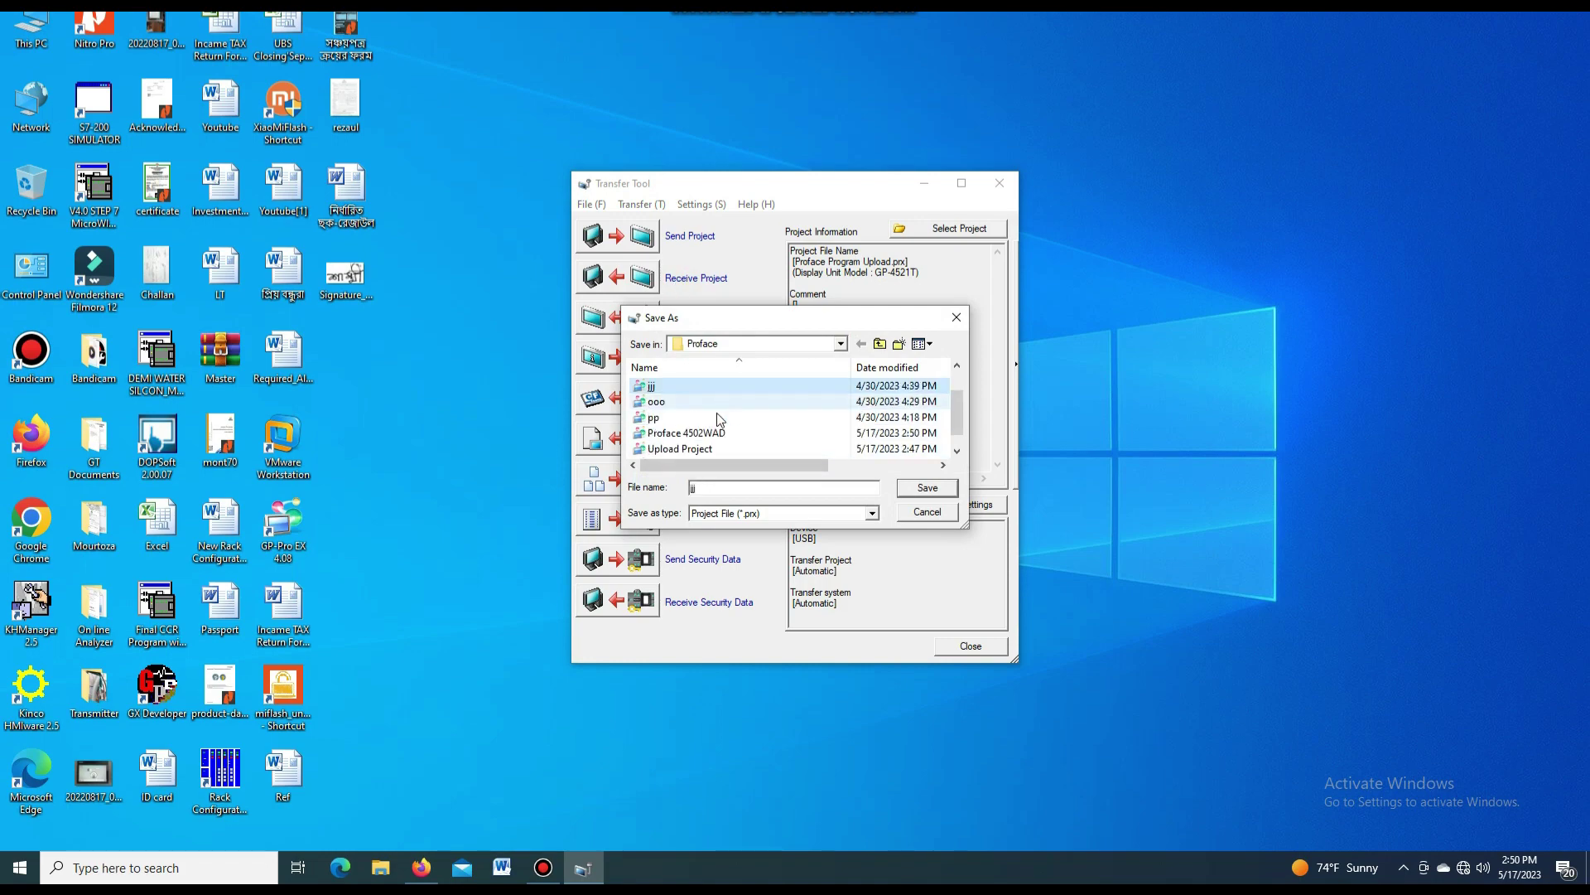
pyautogui.click(710, 434)
pyautogui.click(927, 487)
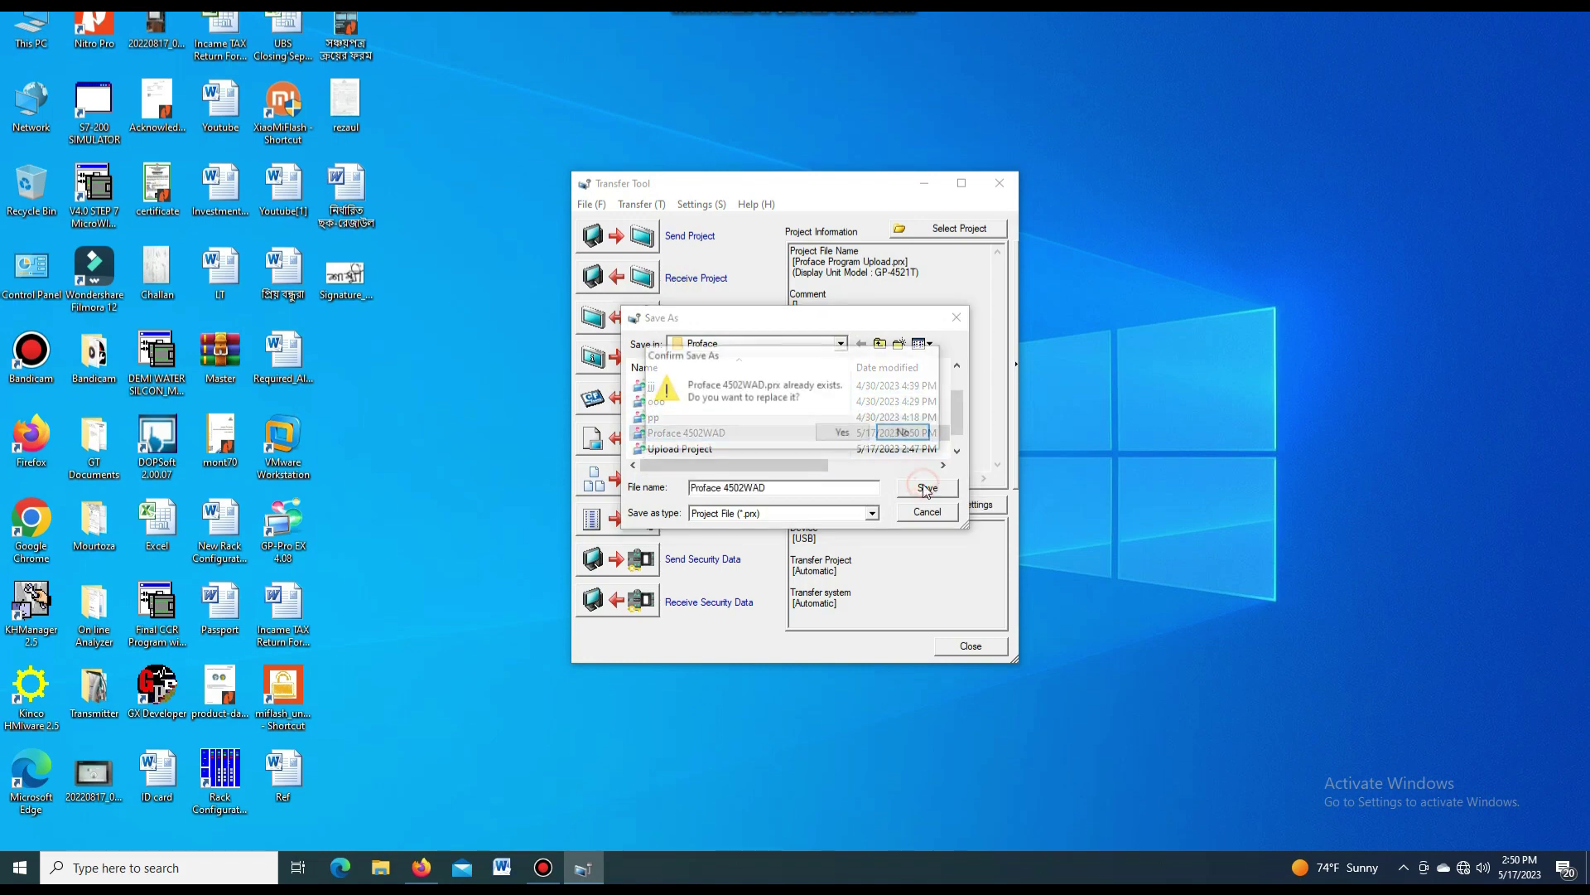
pyautogui.click(839, 432)
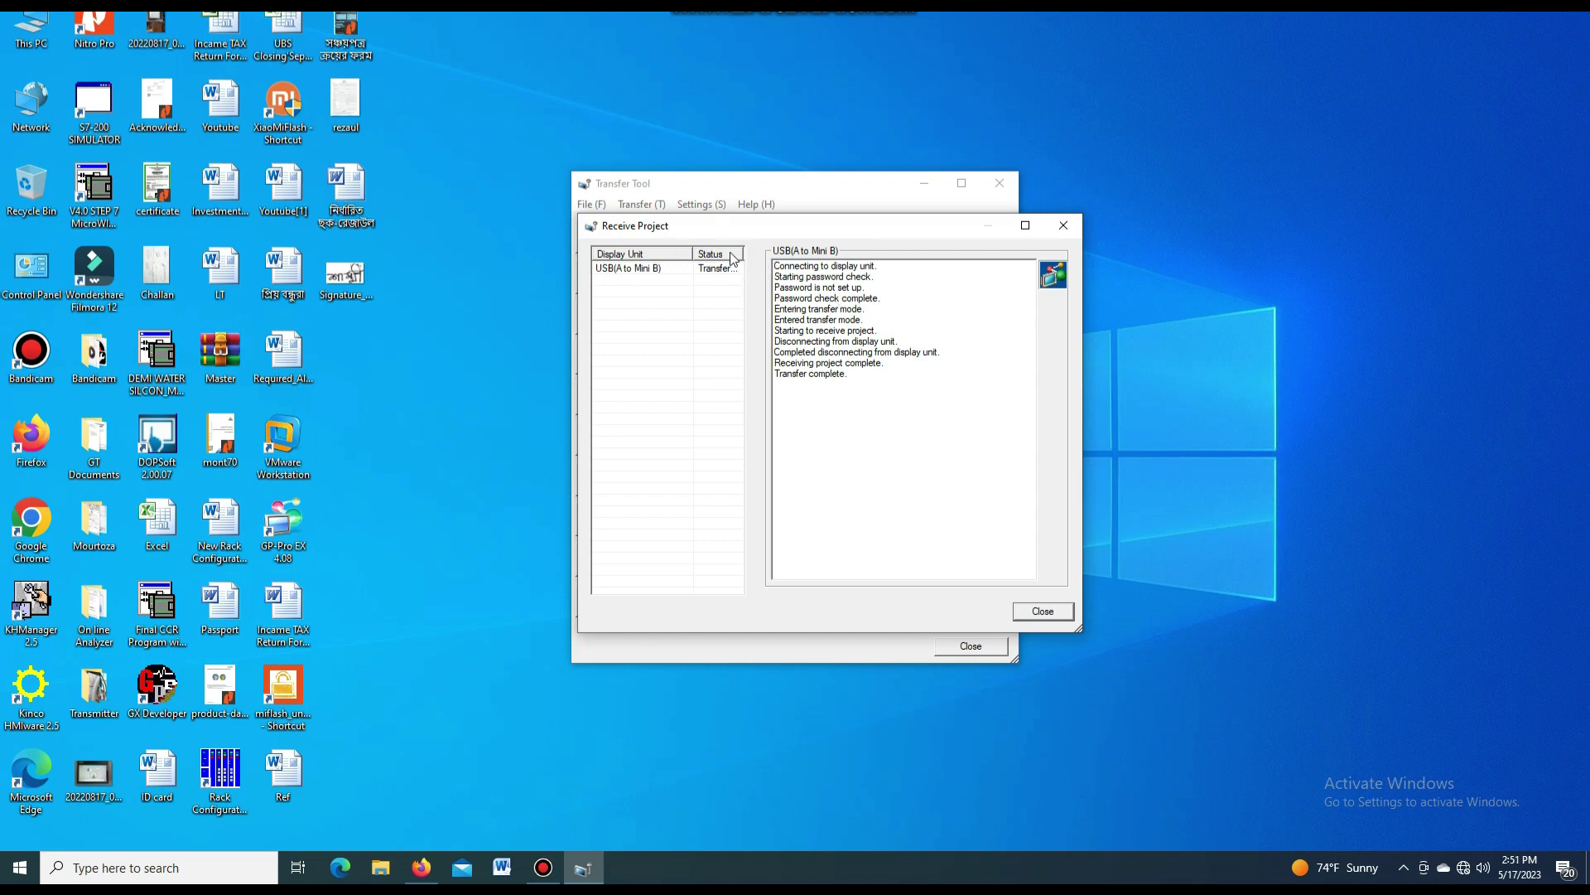
# - Widen the Status column to check the display unit's transfer status and log, then close the Receive Project window
pyautogui.moveTo(739, 255); pyautogui.dragTo(811, 269)
pyautogui.moveTo(646, 593)
pyautogui.mouseDown()
pyautogui.moveTo(709, 597)
pyautogui.moveTo(647, 582)
pyautogui.mouseUp()
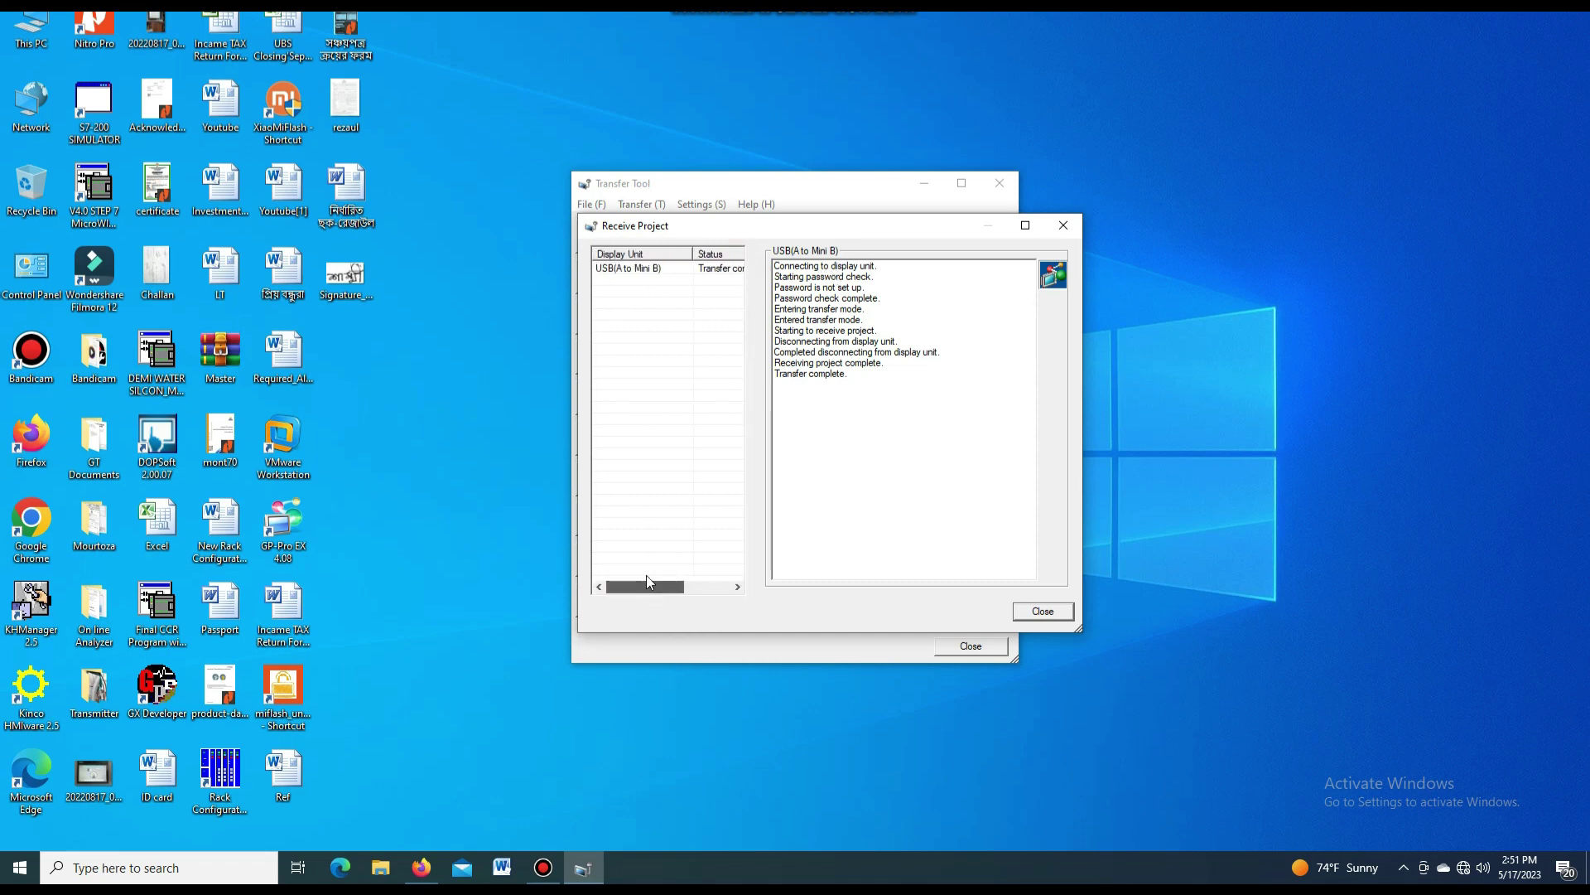
pyautogui.moveTo(873, 225); pyautogui.dragTo(888, 416)
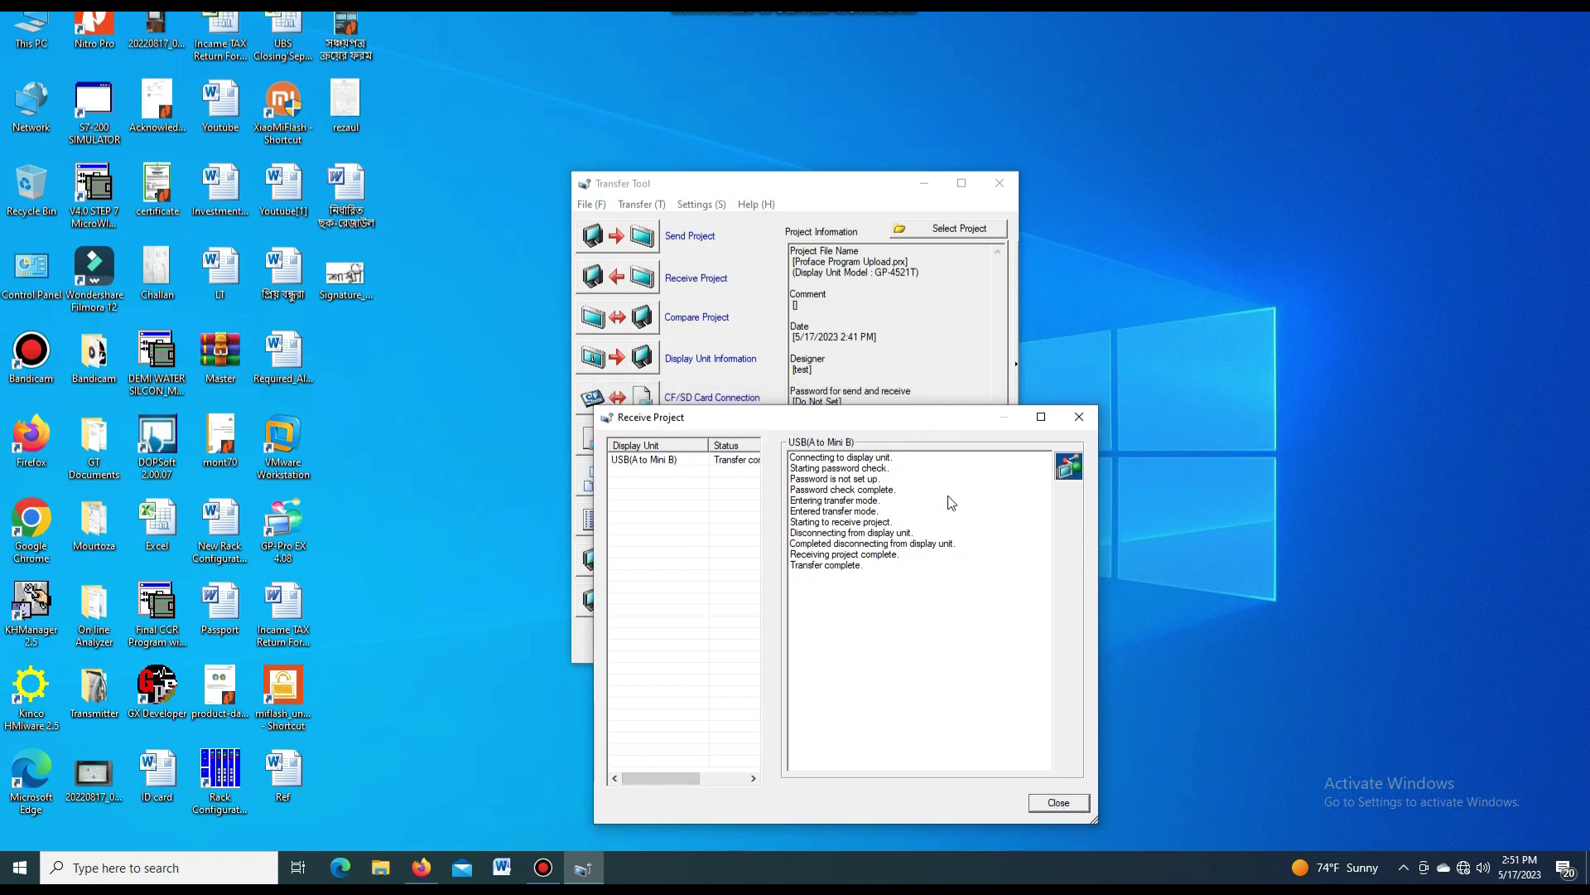
pyautogui.moveTo(983, 424); pyautogui.dragTo(990, 334)
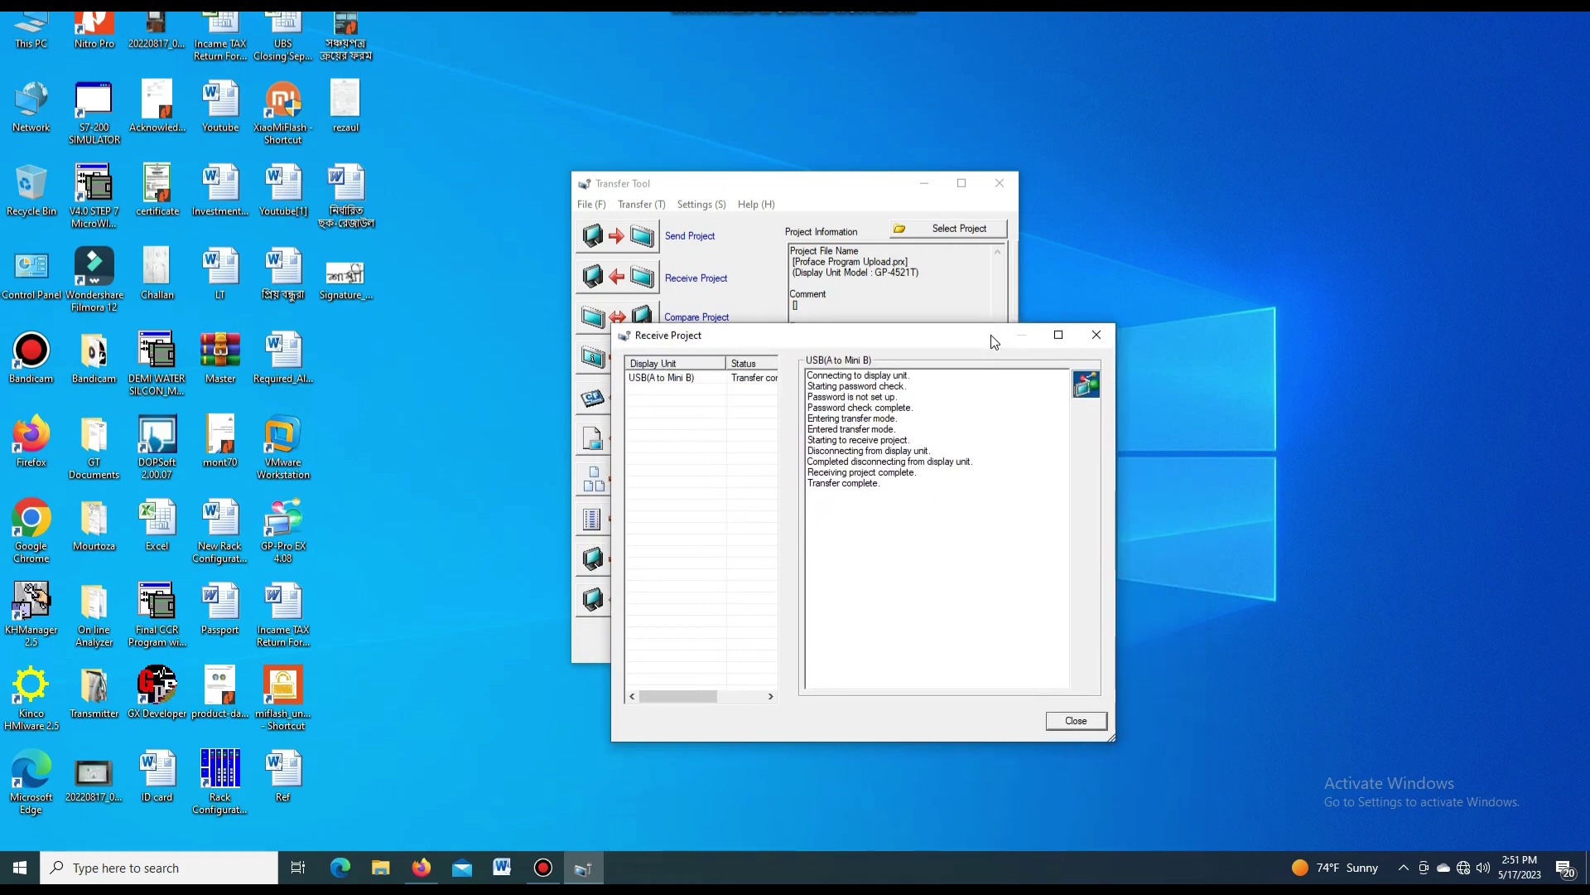
pyautogui.click(1076, 722)
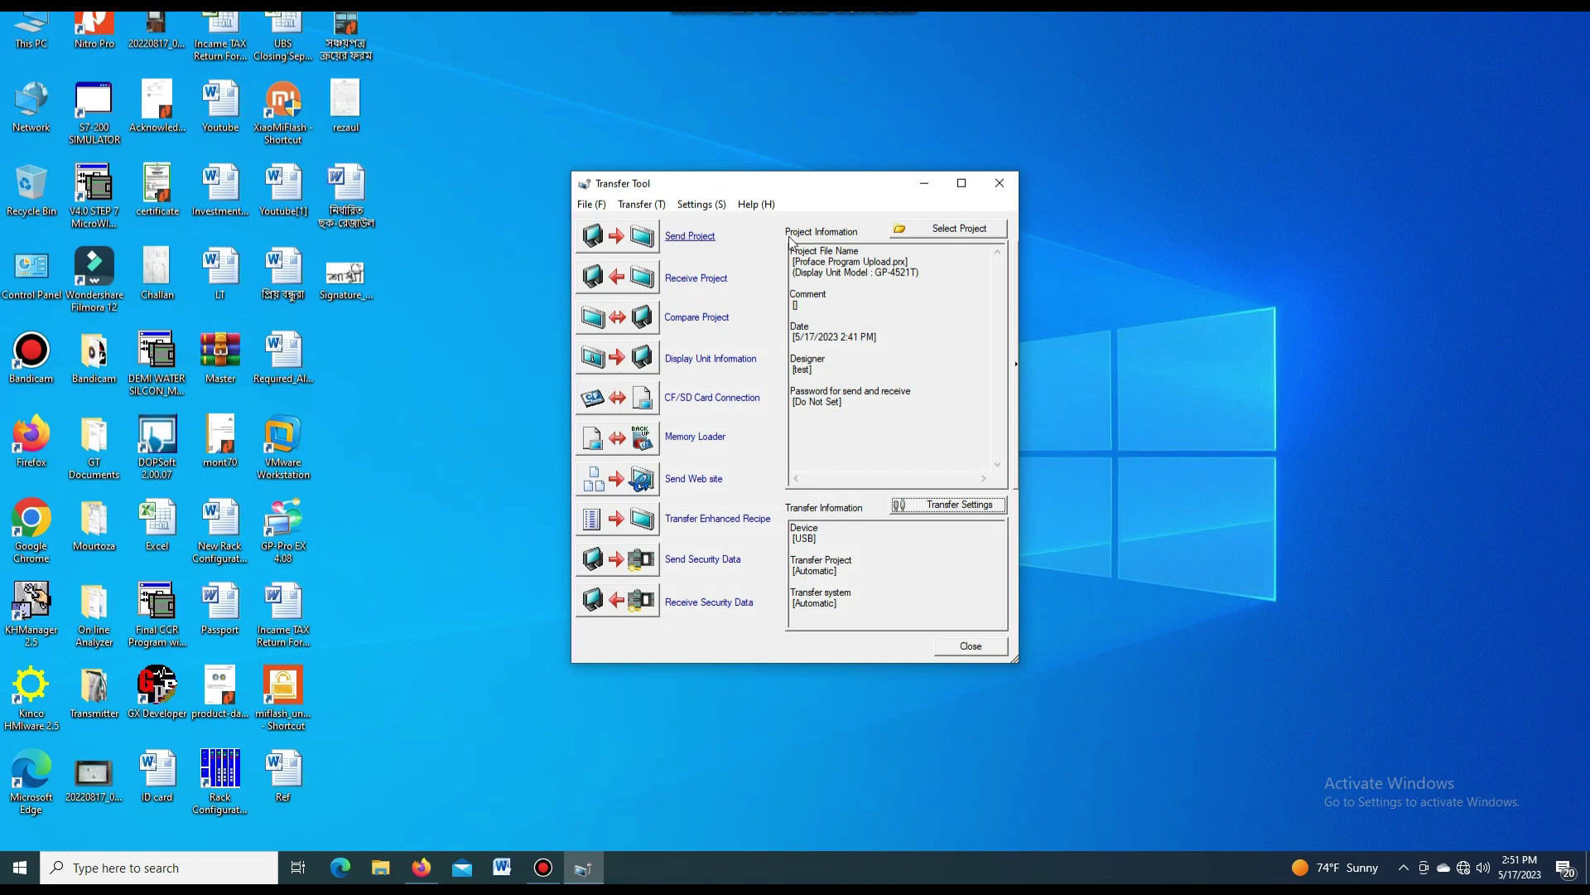
# - Load the received "Proface 4502WAD" project file from the Proface folder as the transfer project
pyautogui.click(947, 230)
pyautogui.click(787, 401)
pyautogui.scroll(-1, 755, 410)
pyautogui.scroll(1, 755, 411)
pyautogui.click(710, 447)
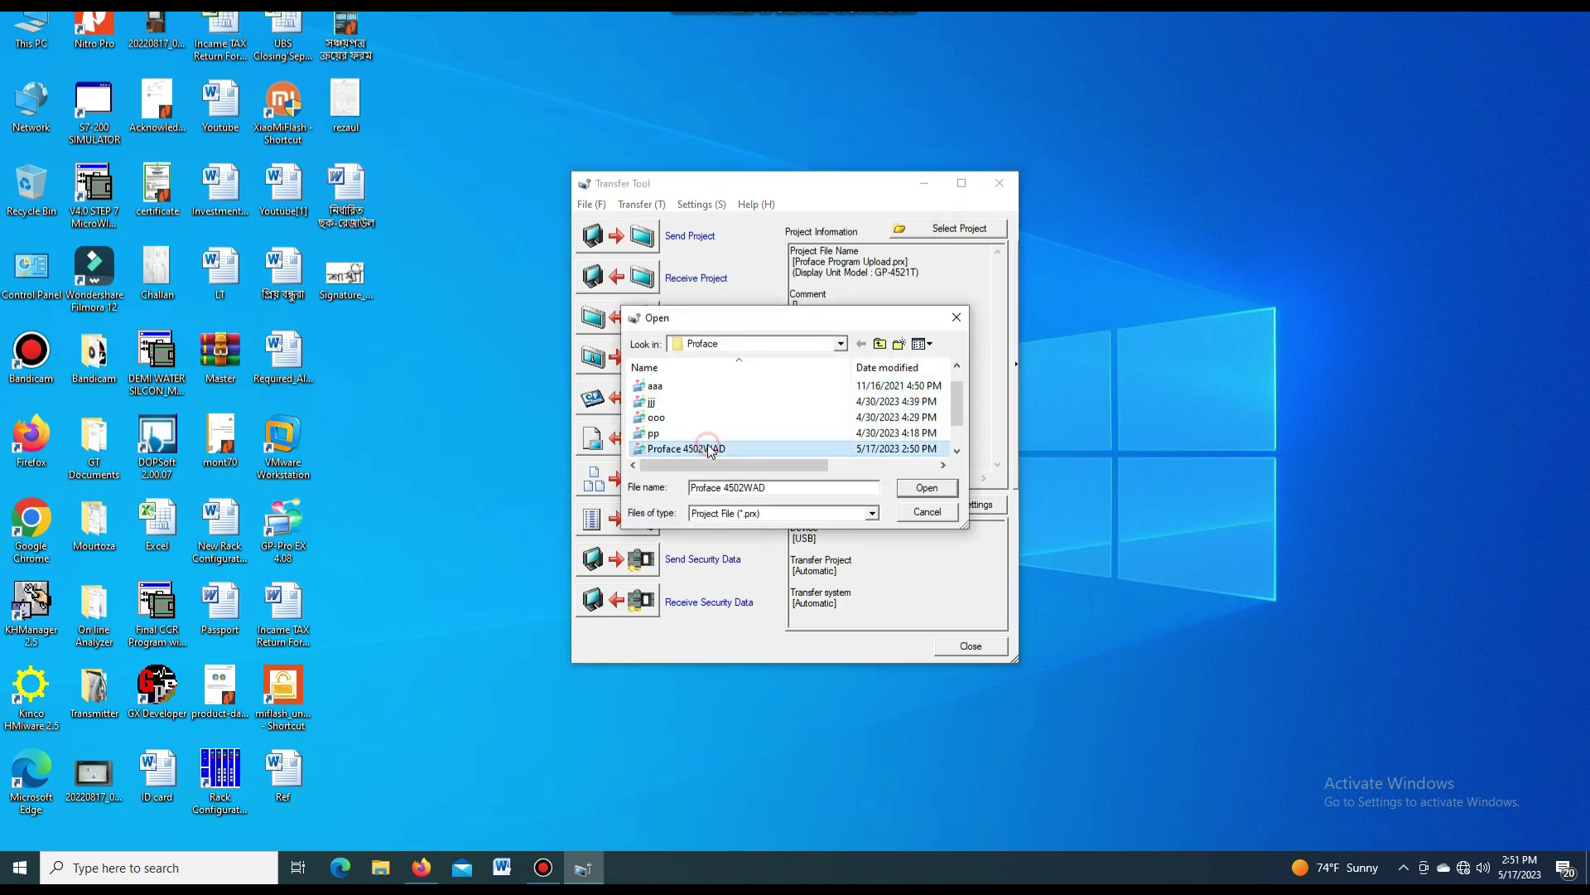
pyautogui.click(926, 487)
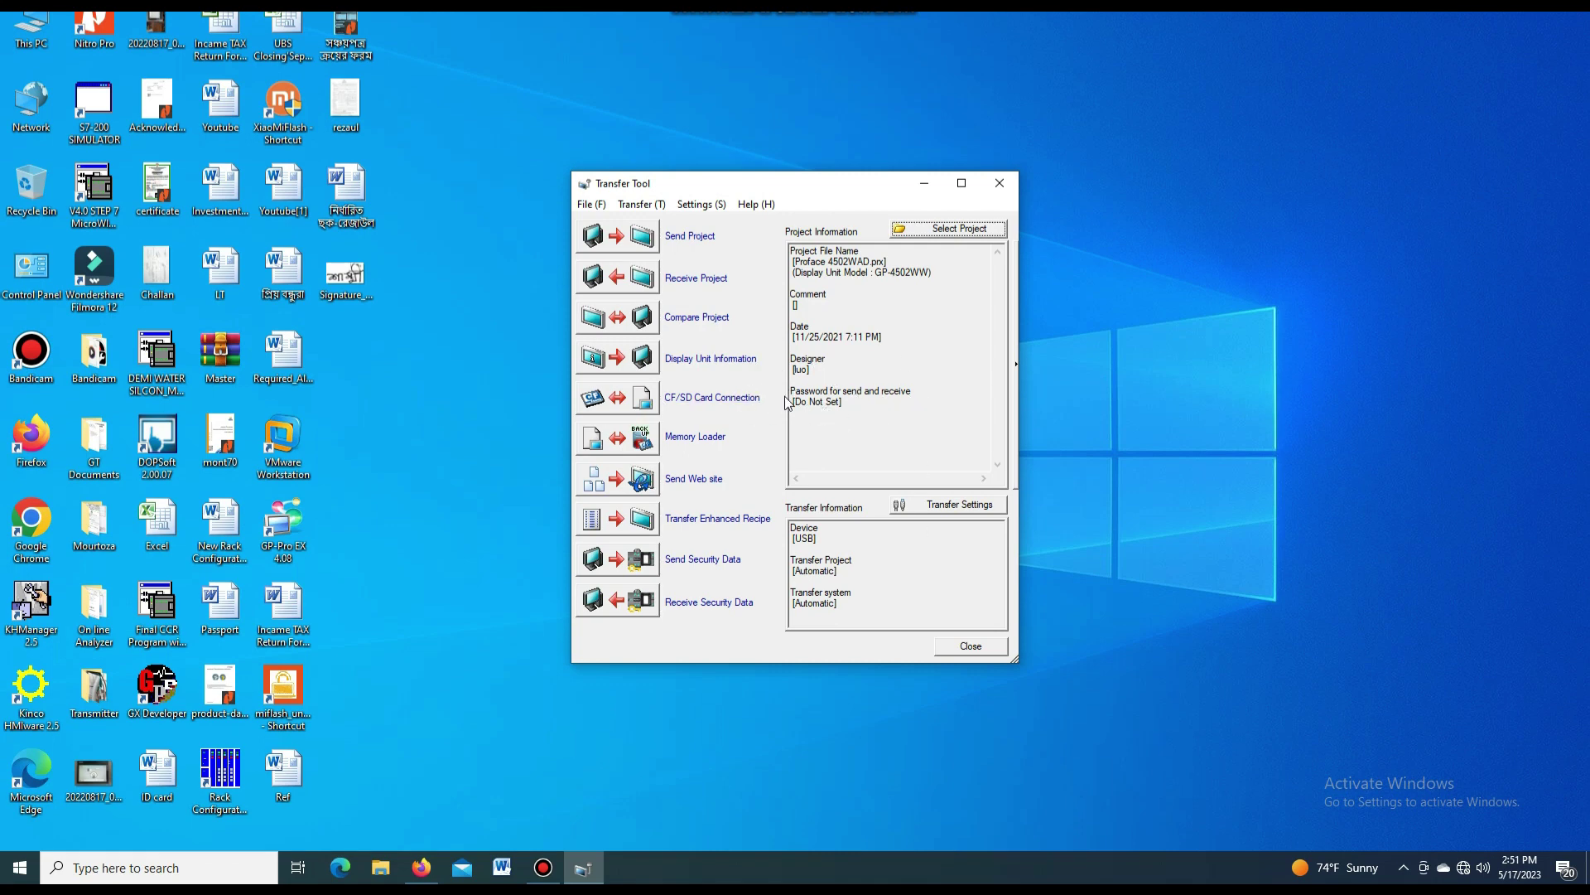
# - Confirm the transfer settings with the USB communication port and send the "Proface 4502WAD" project to the display unit
pyautogui.click(947, 505)
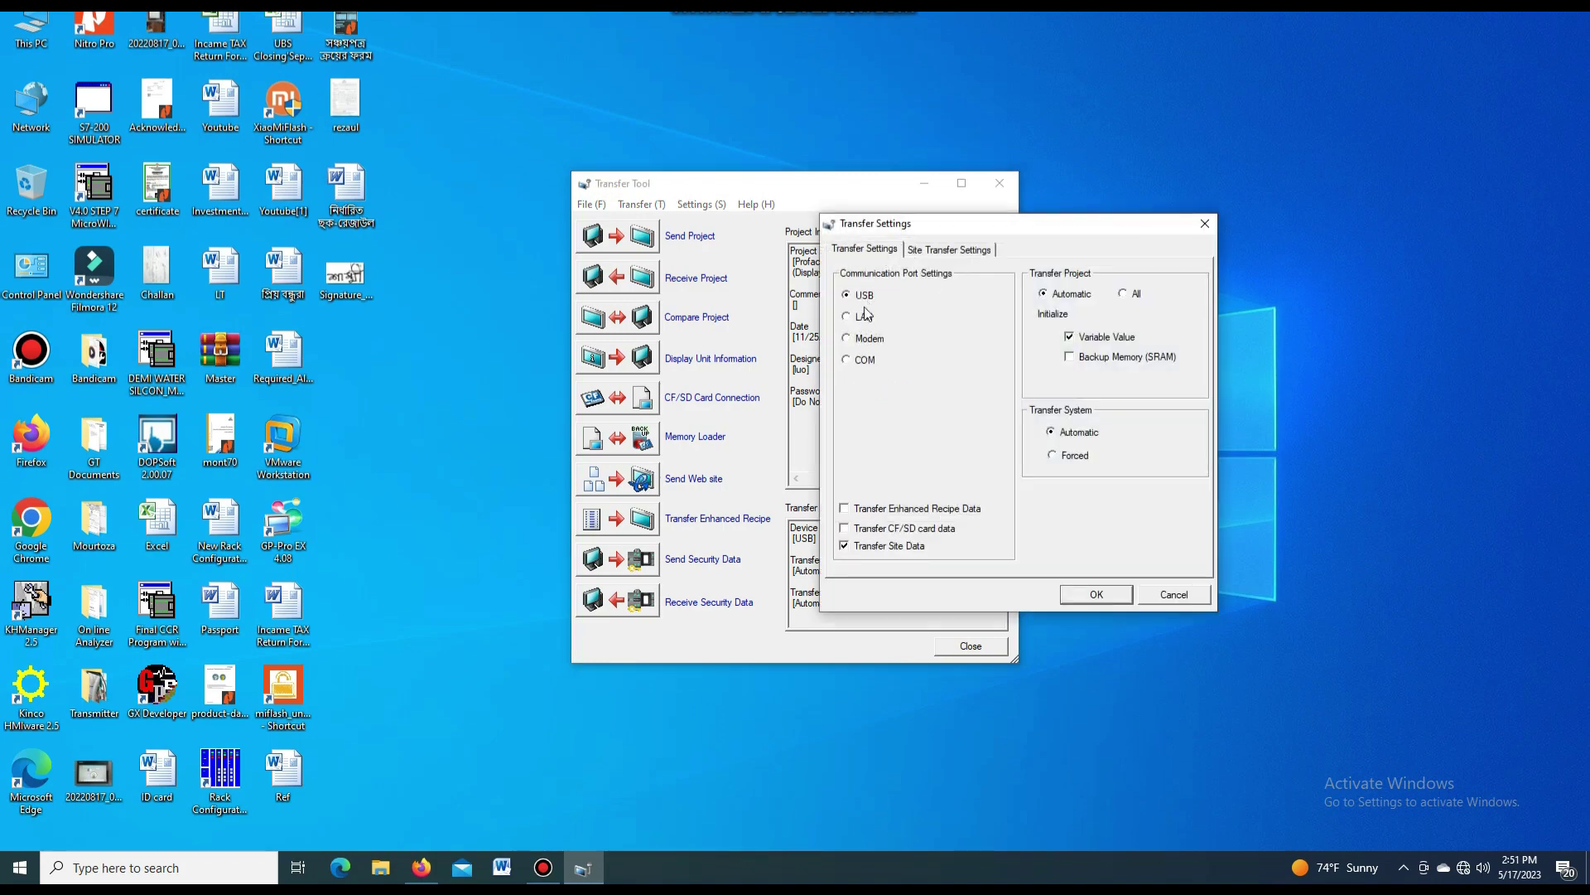
pyautogui.click(1090, 596)
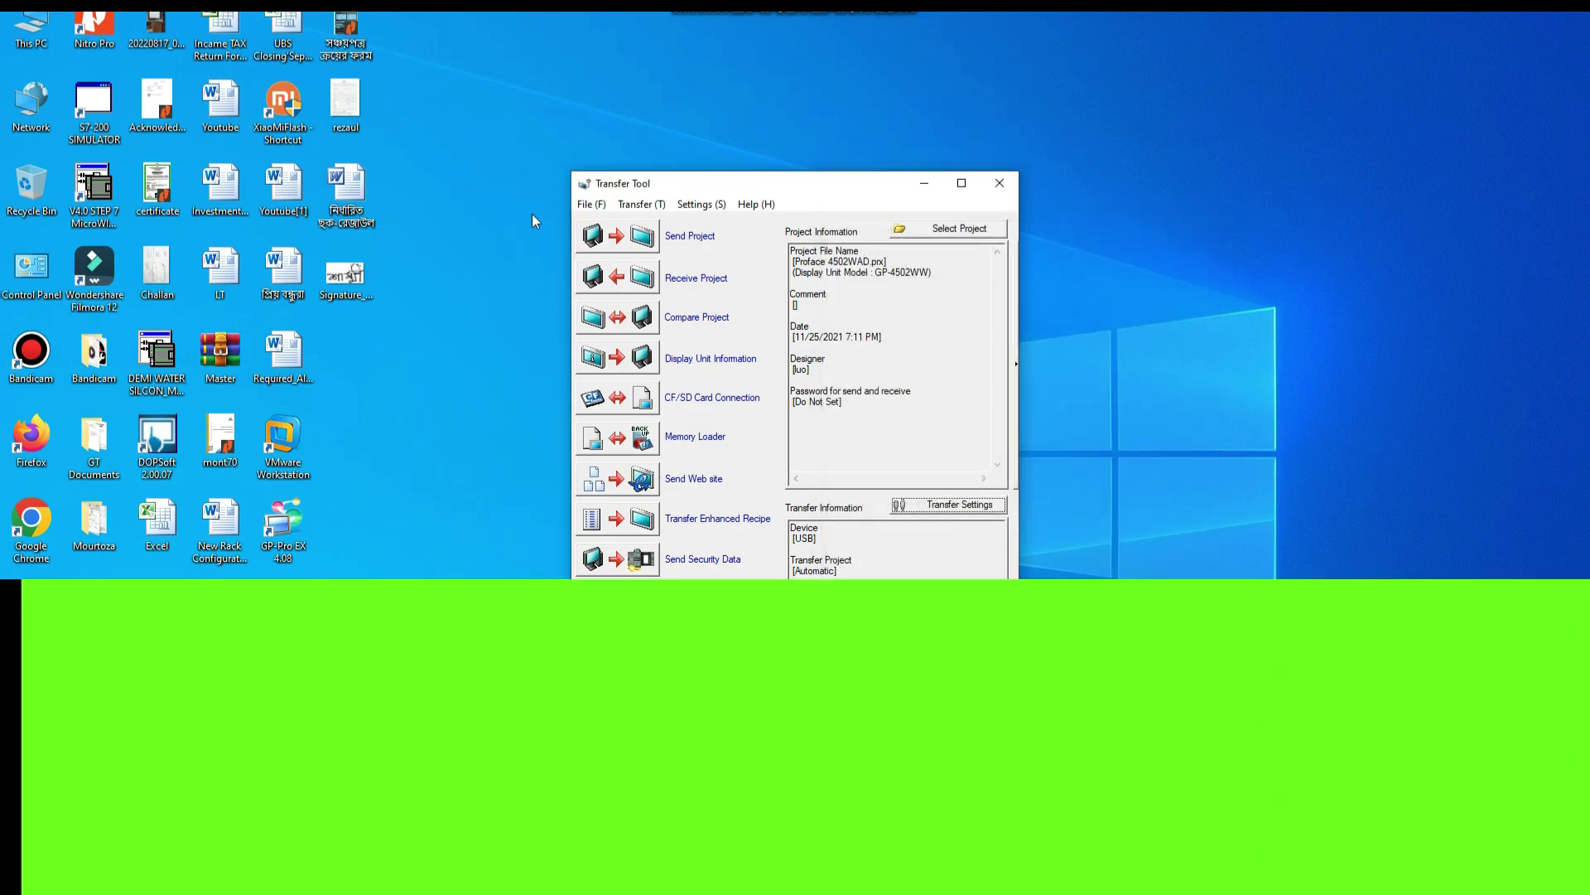
pyautogui.click(687, 236)
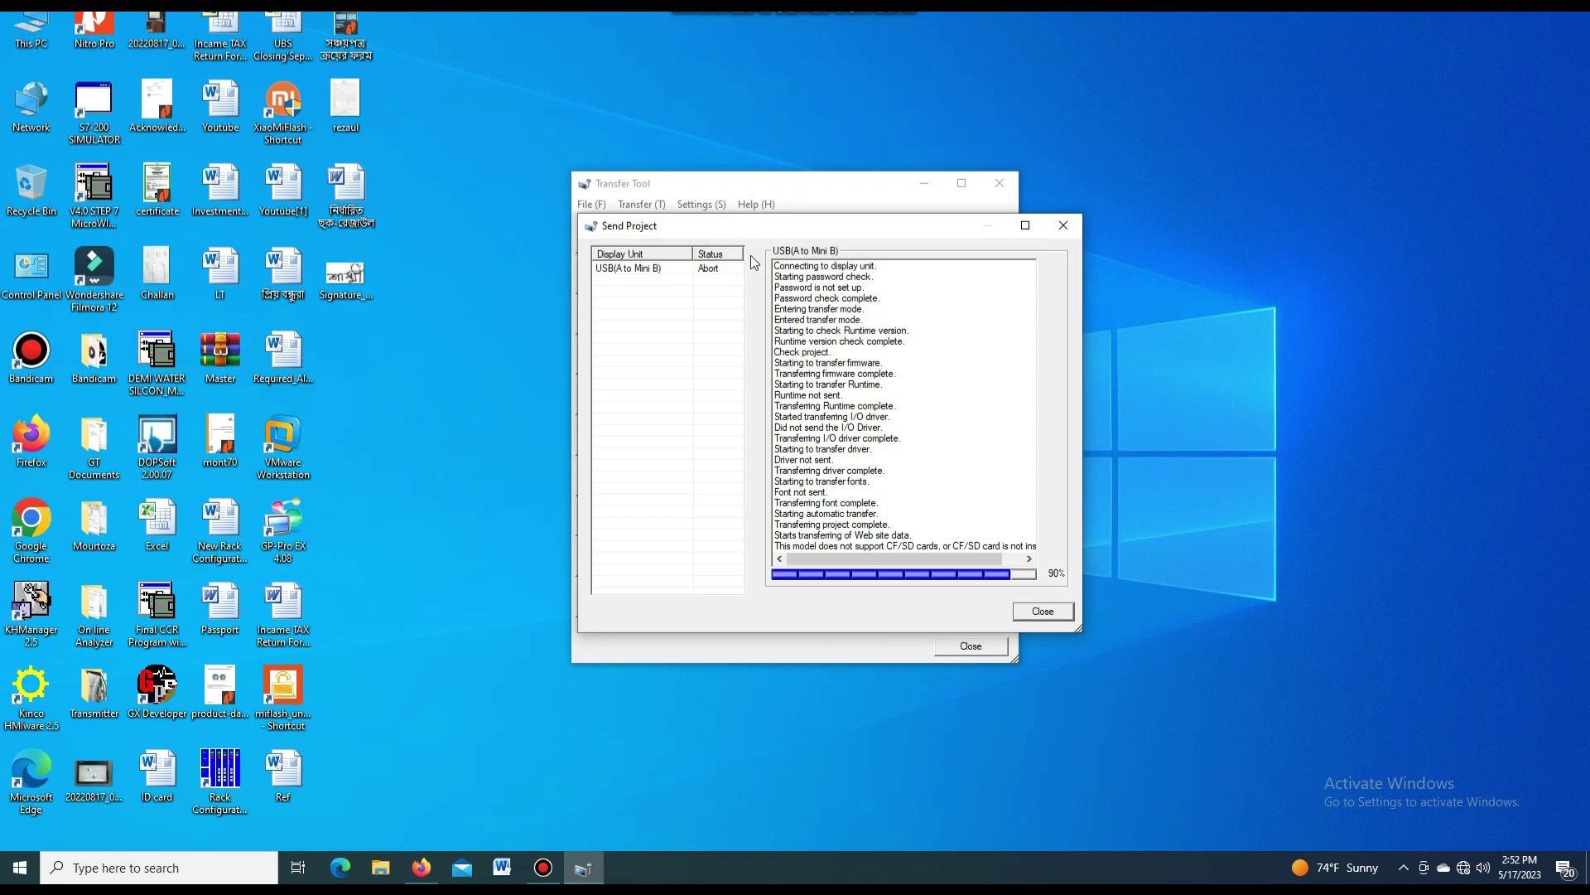
# - Examine the display unit's send status and the log entries on firmware, Runtime, I/O driver, driver and font transfer
pyautogui.moveTo(741, 253); pyautogui.dragTo(793, 273)
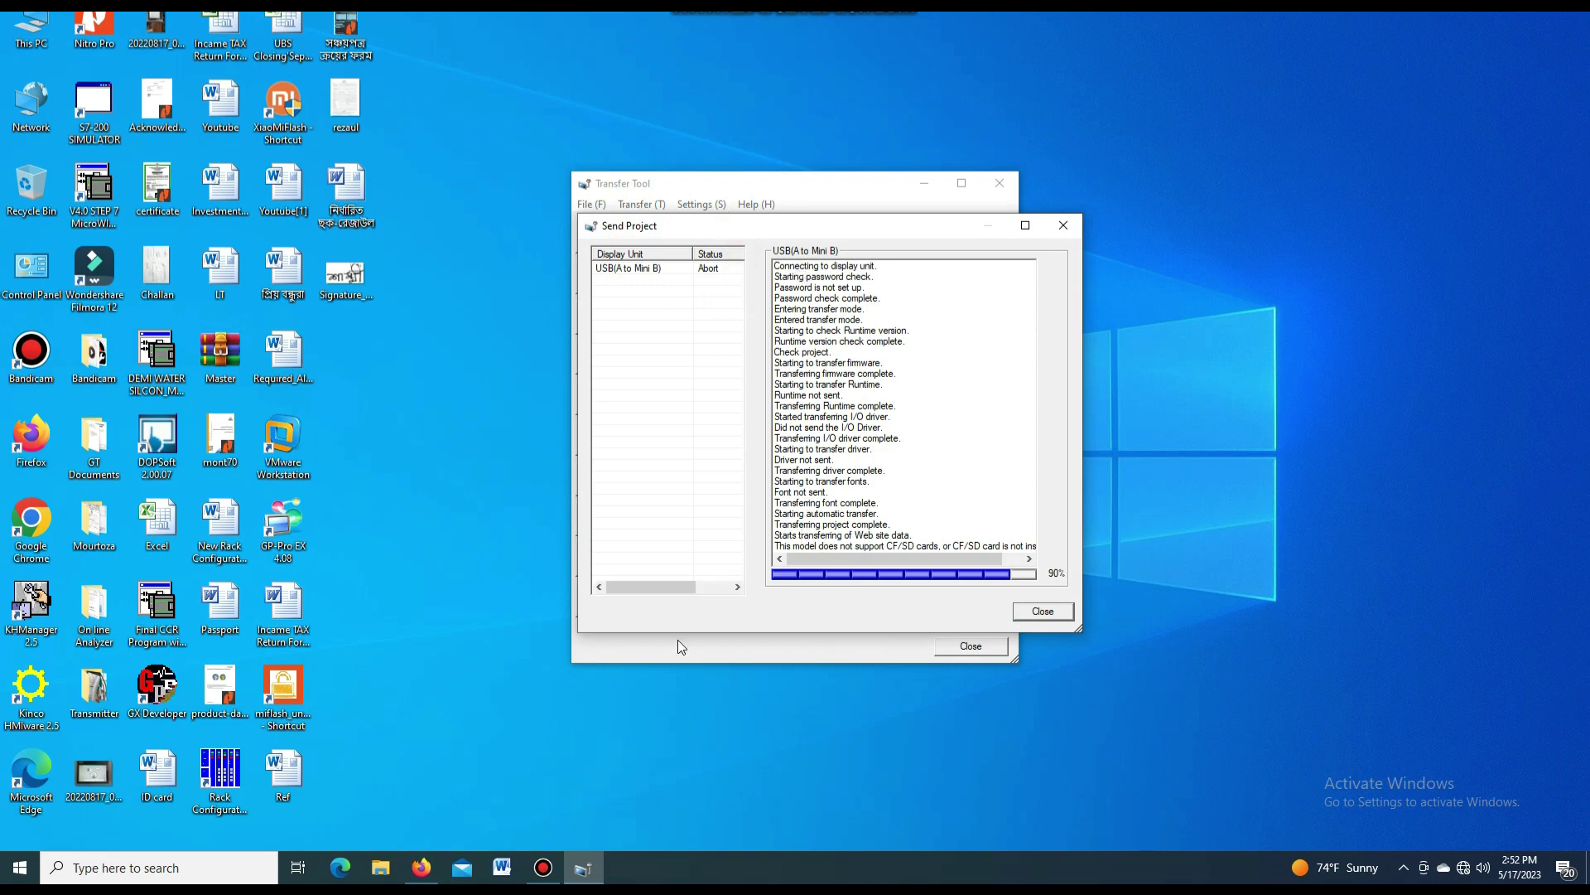
pyautogui.moveTo(682, 589); pyautogui.dragTo(564, 555)
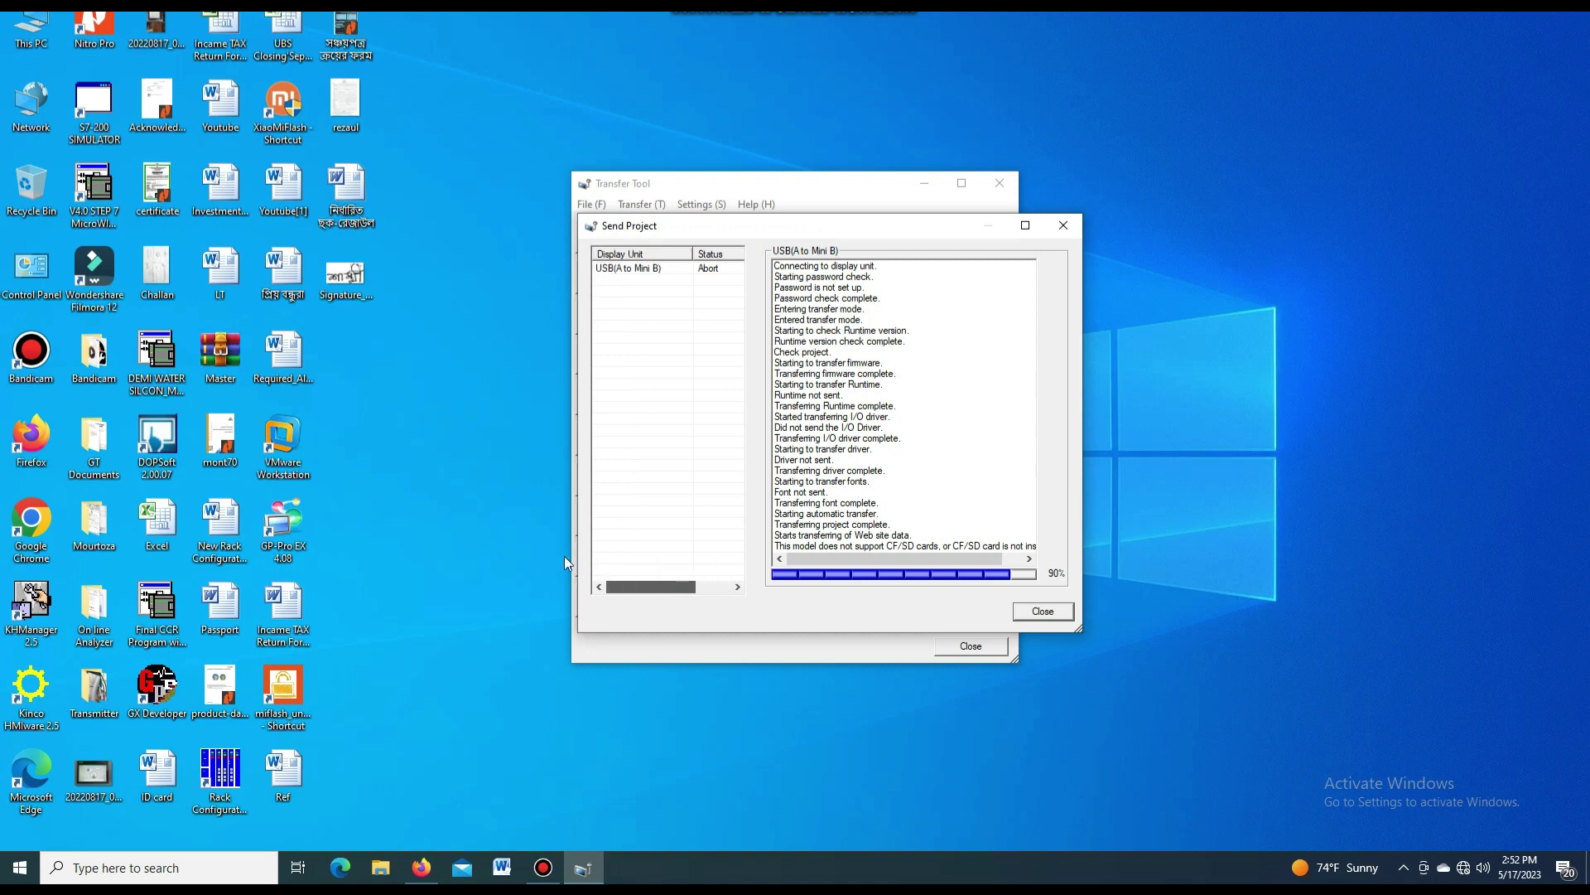
pyautogui.click(841, 407)
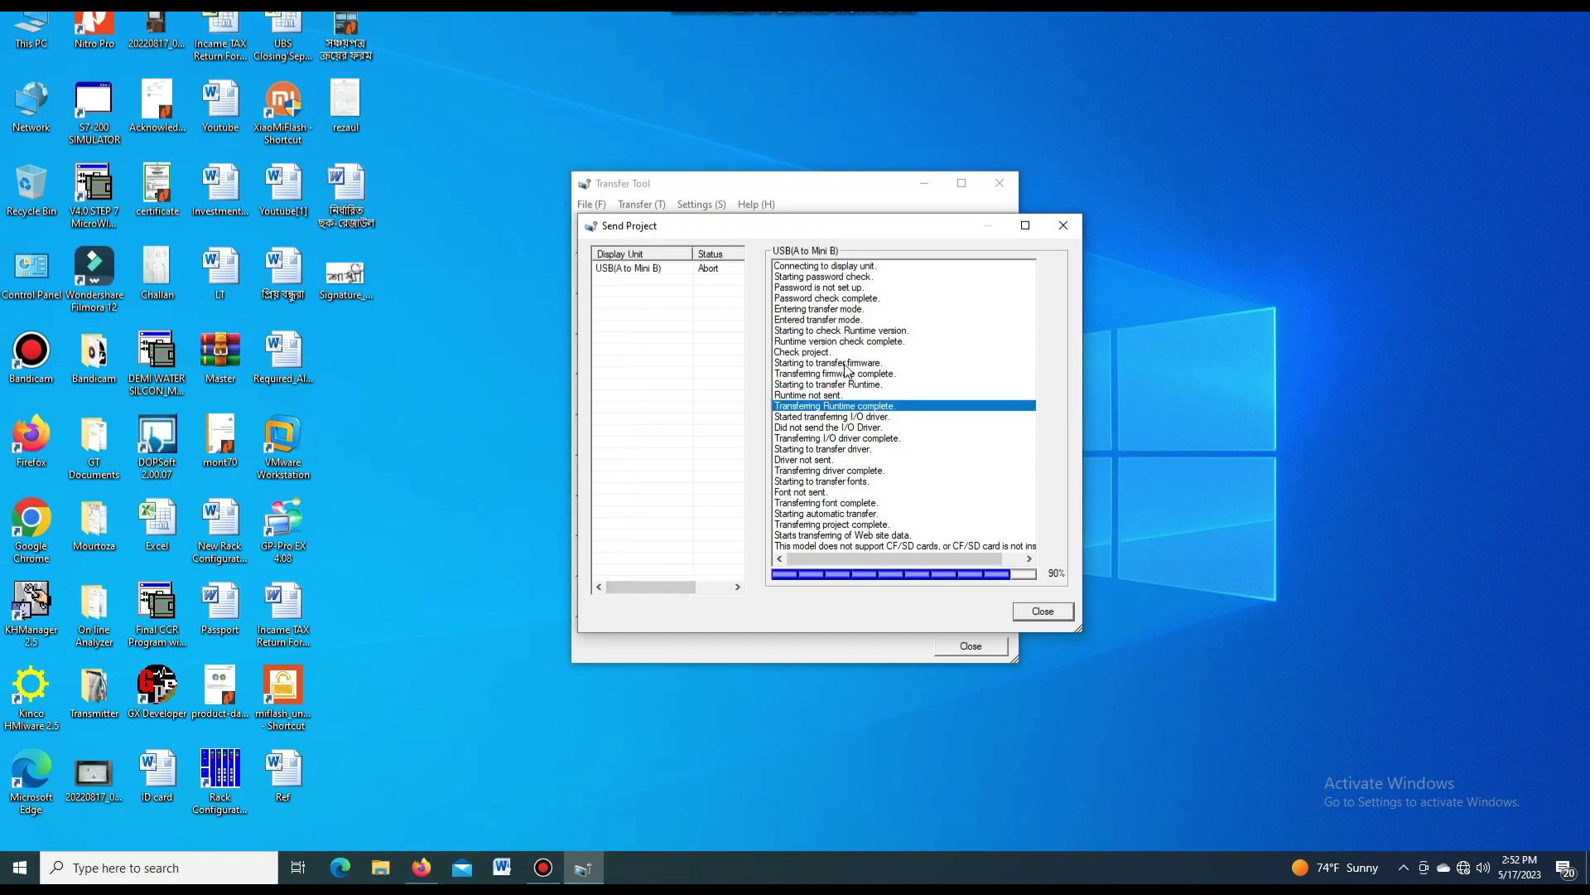
pyautogui.click(845, 364)
pyautogui.click(847, 375)
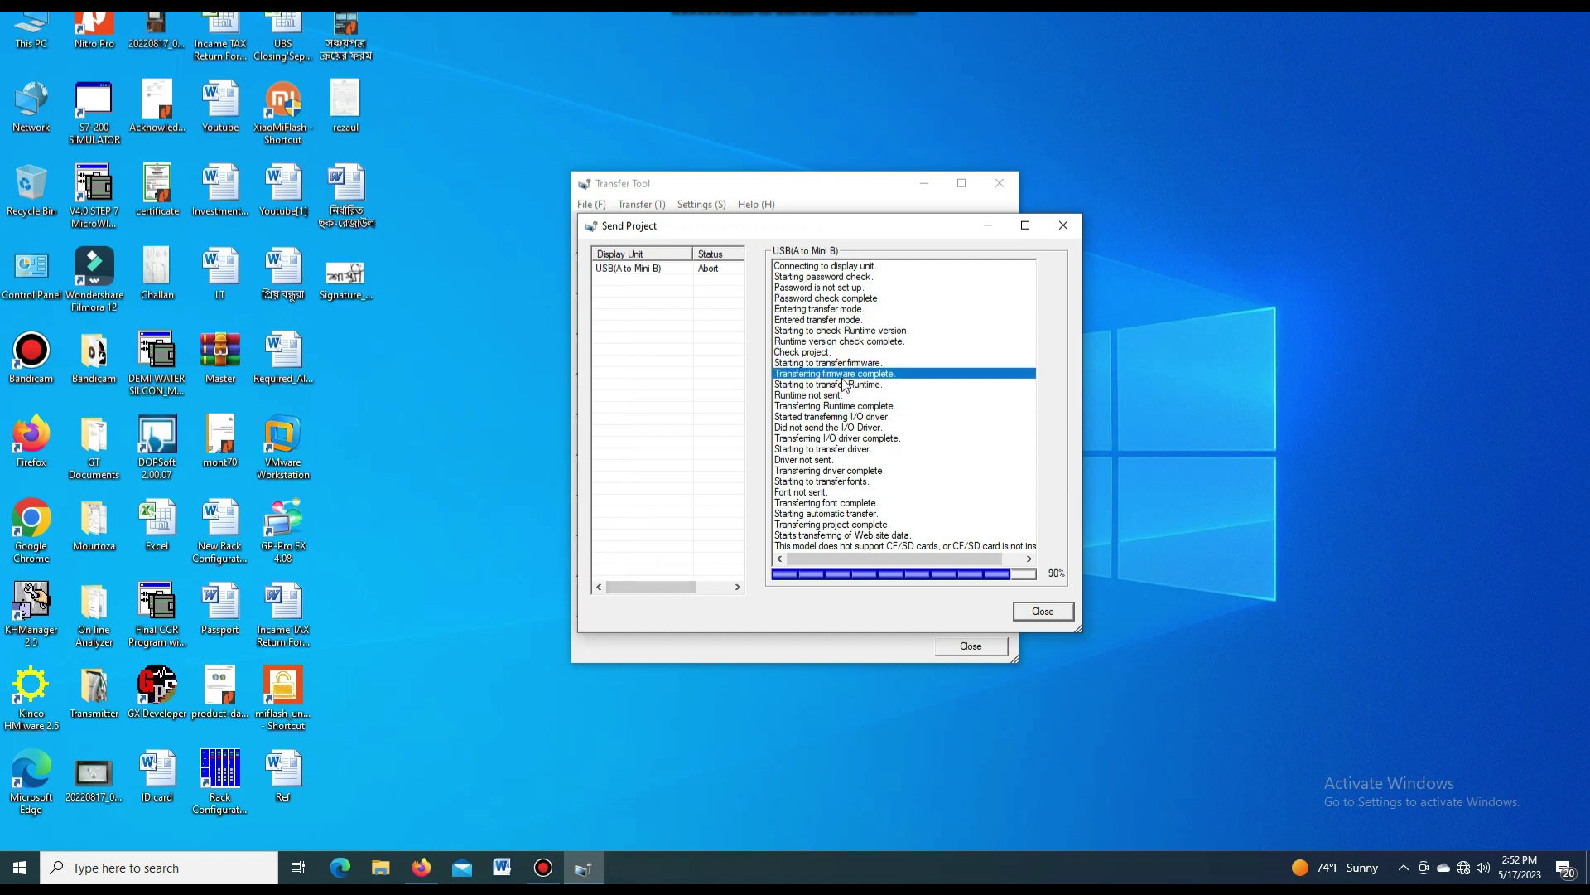
pyautogui.click(830, 385)
pyautogui.click(829, 396)
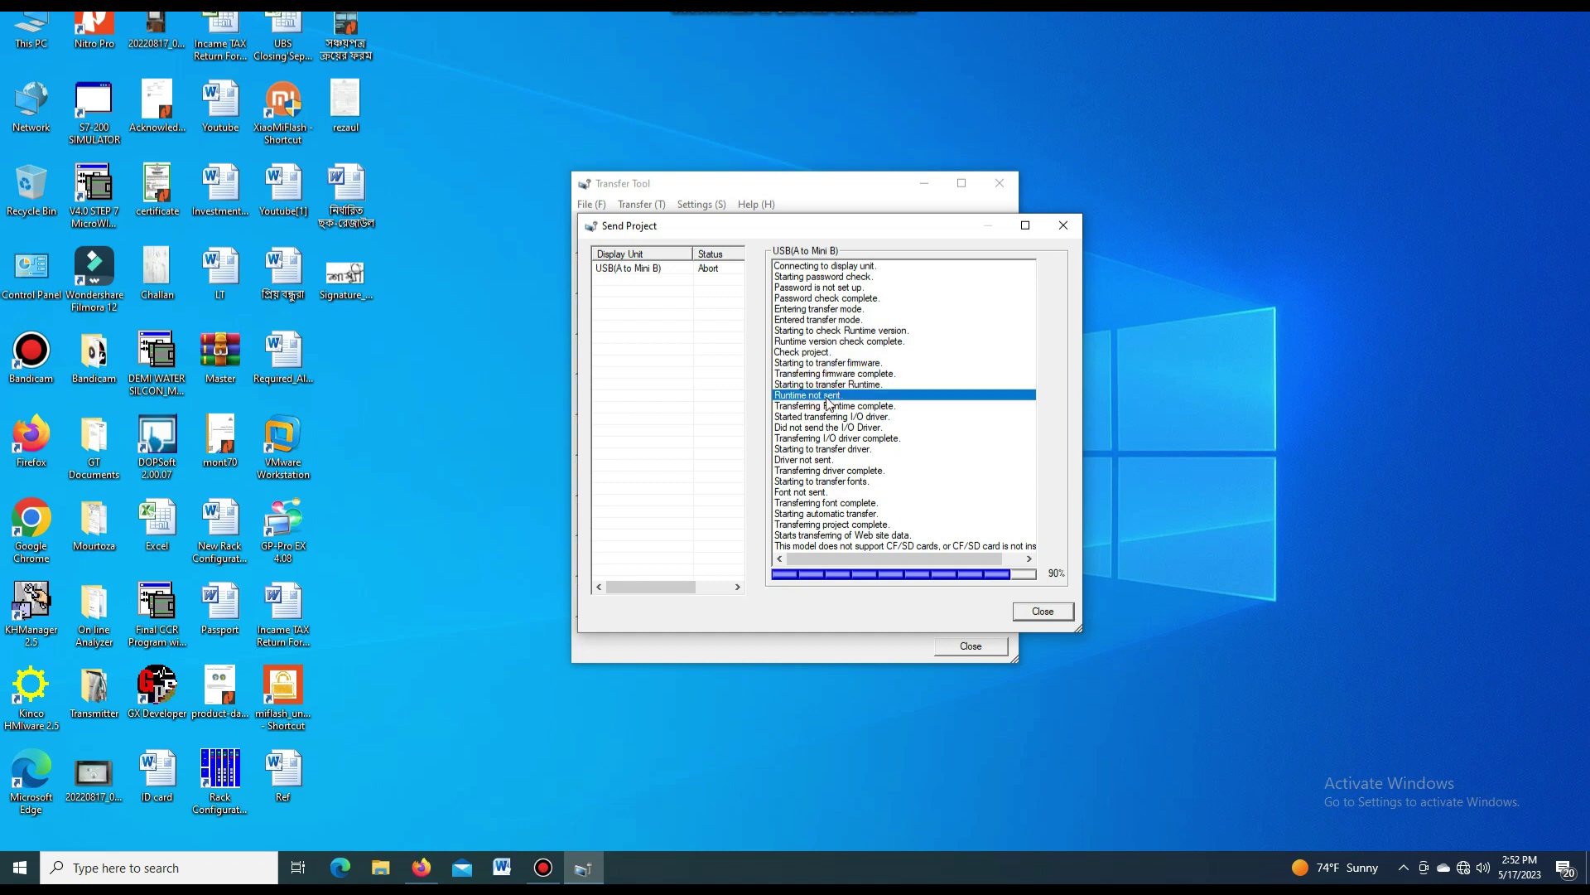
pyautogui.click(826, 407)
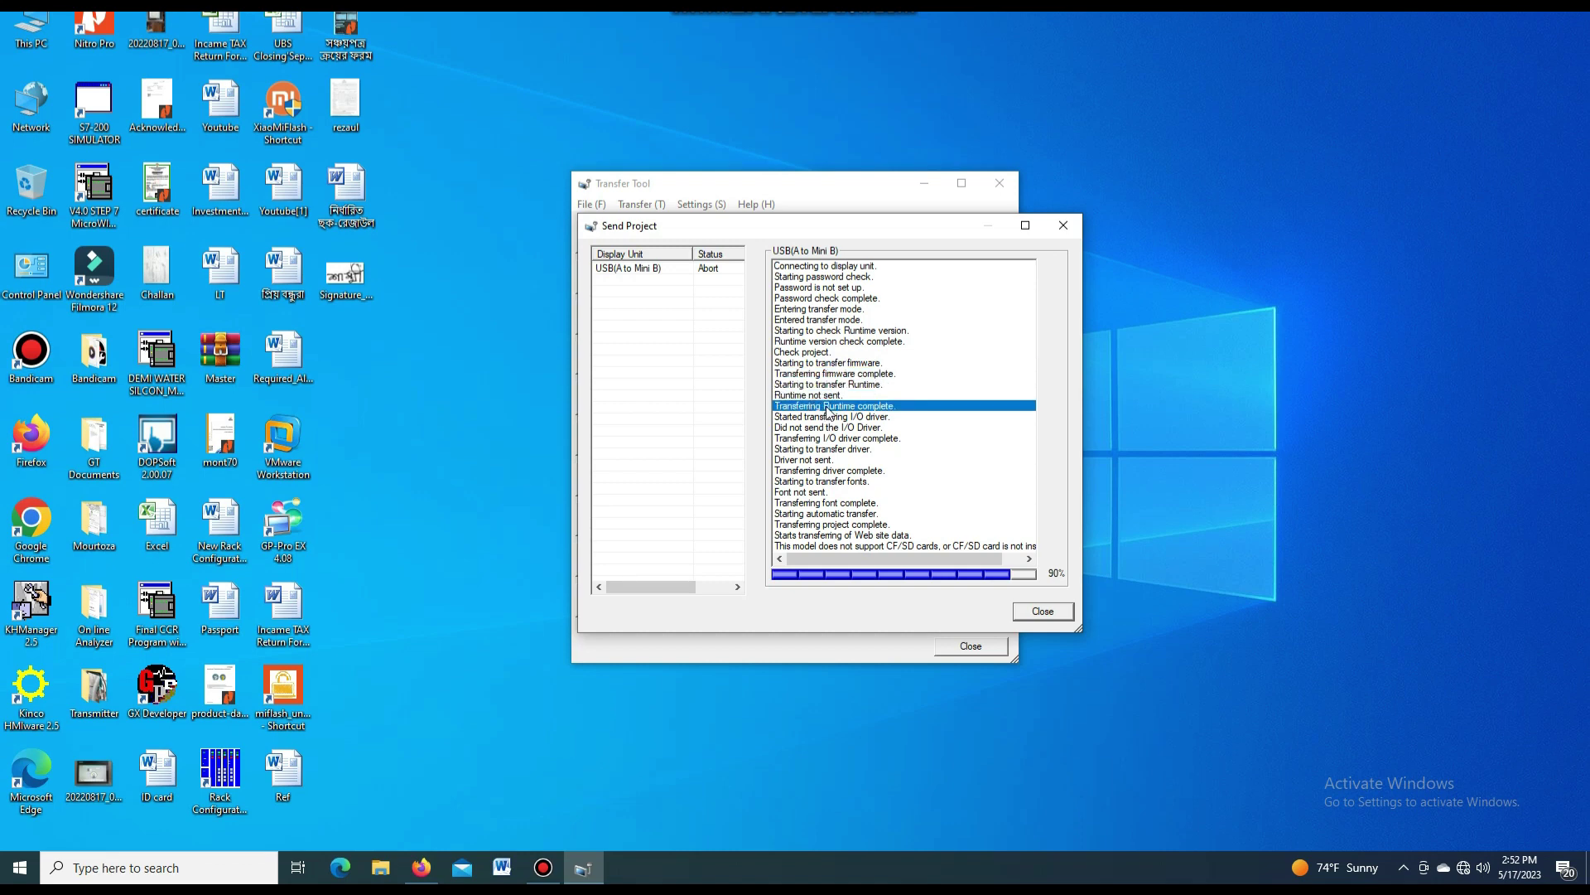
pyautogui.click(823, 418)
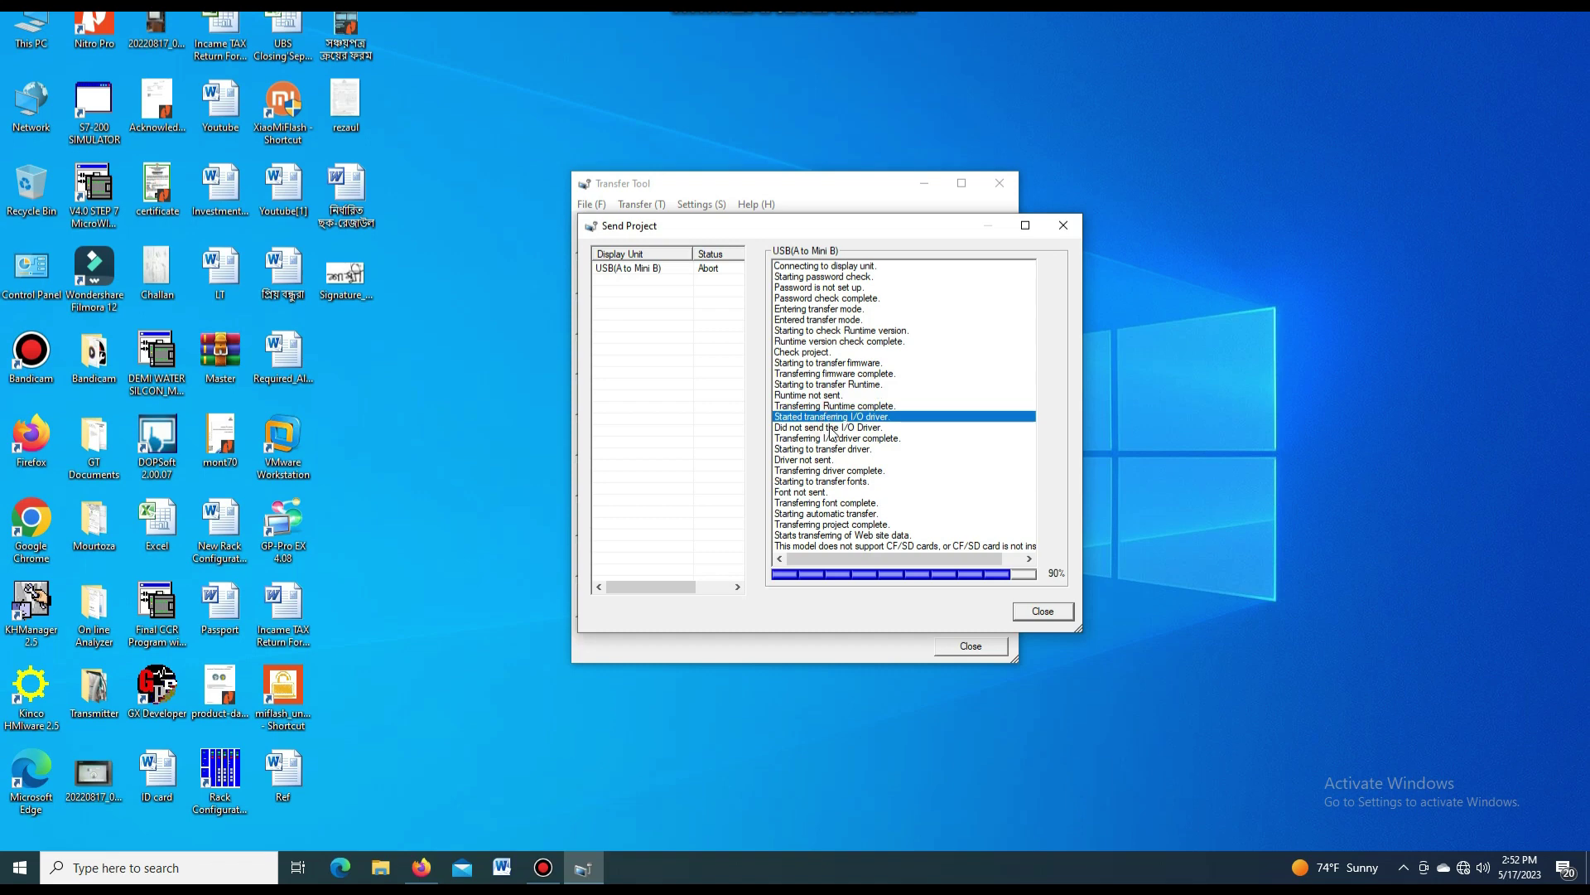
pyautogui.click(825, 429)
pyautogui.click(828, 439)
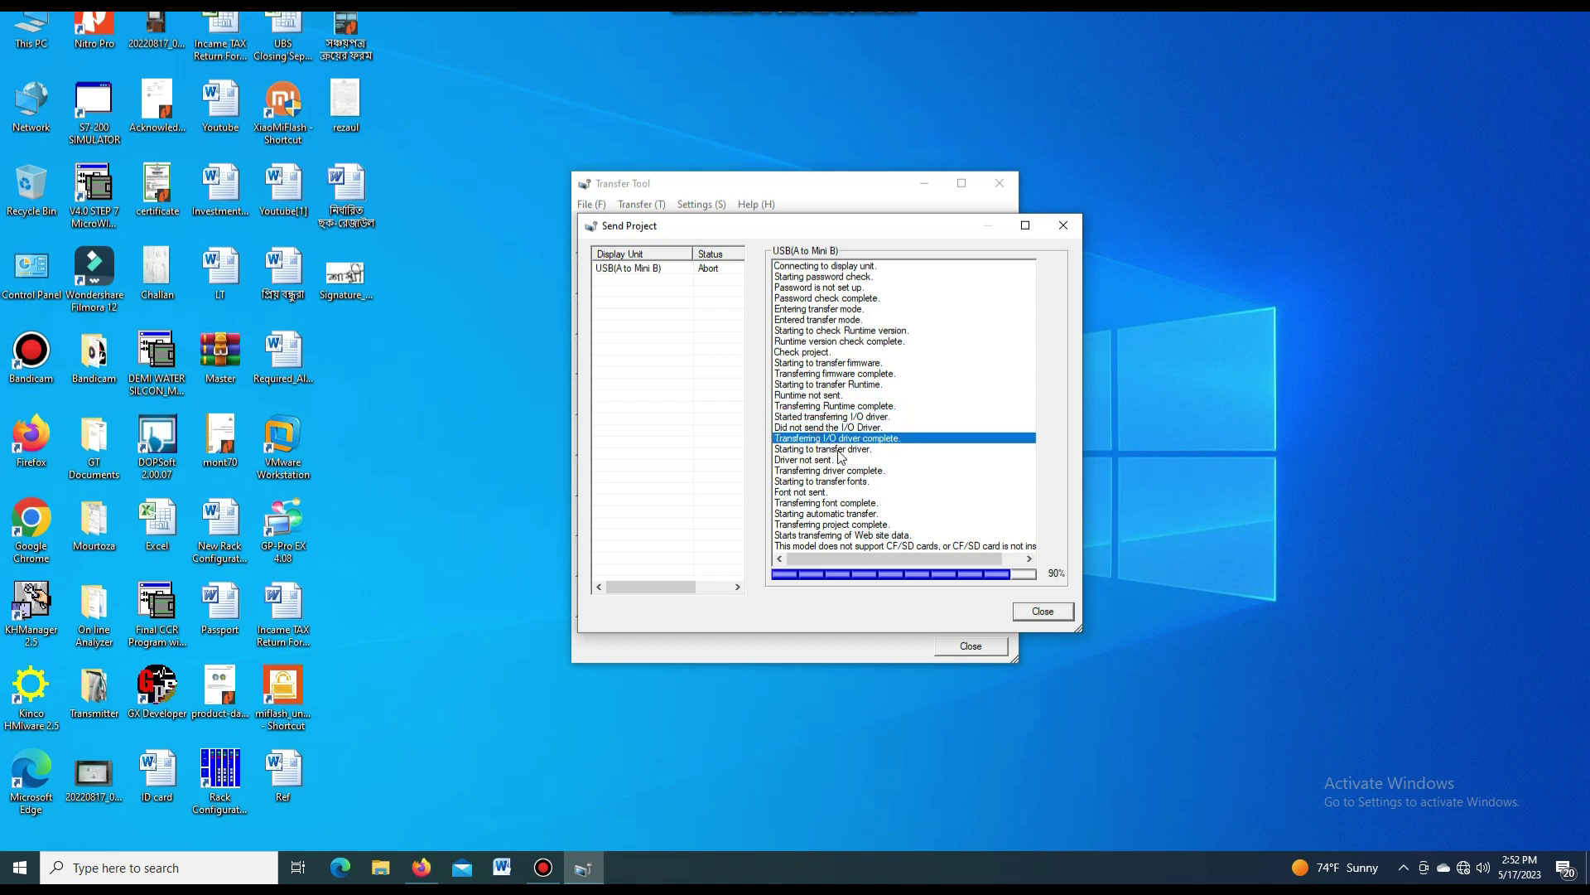
pyautogui.click(831, 450)
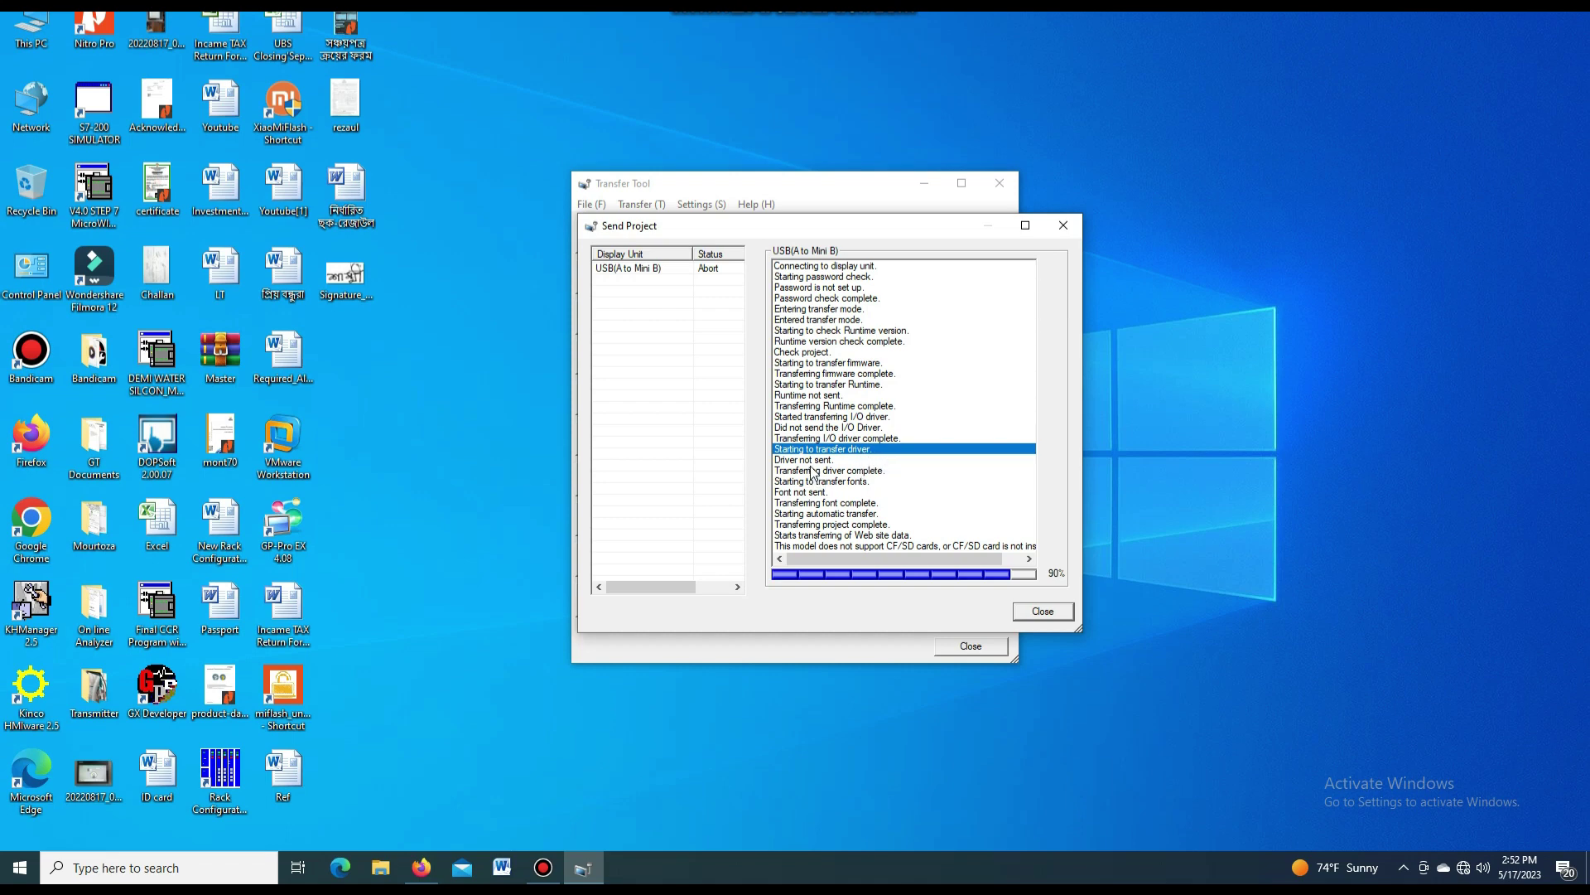
pyautogui.click(813, 461)
pyautogui.click(805, 472)
pyautogui.click(811, 482)
pyautogui.click(815, 493)
pyautogui.click(819, 503)
pyautogui.hscroll(3, 886, 518)
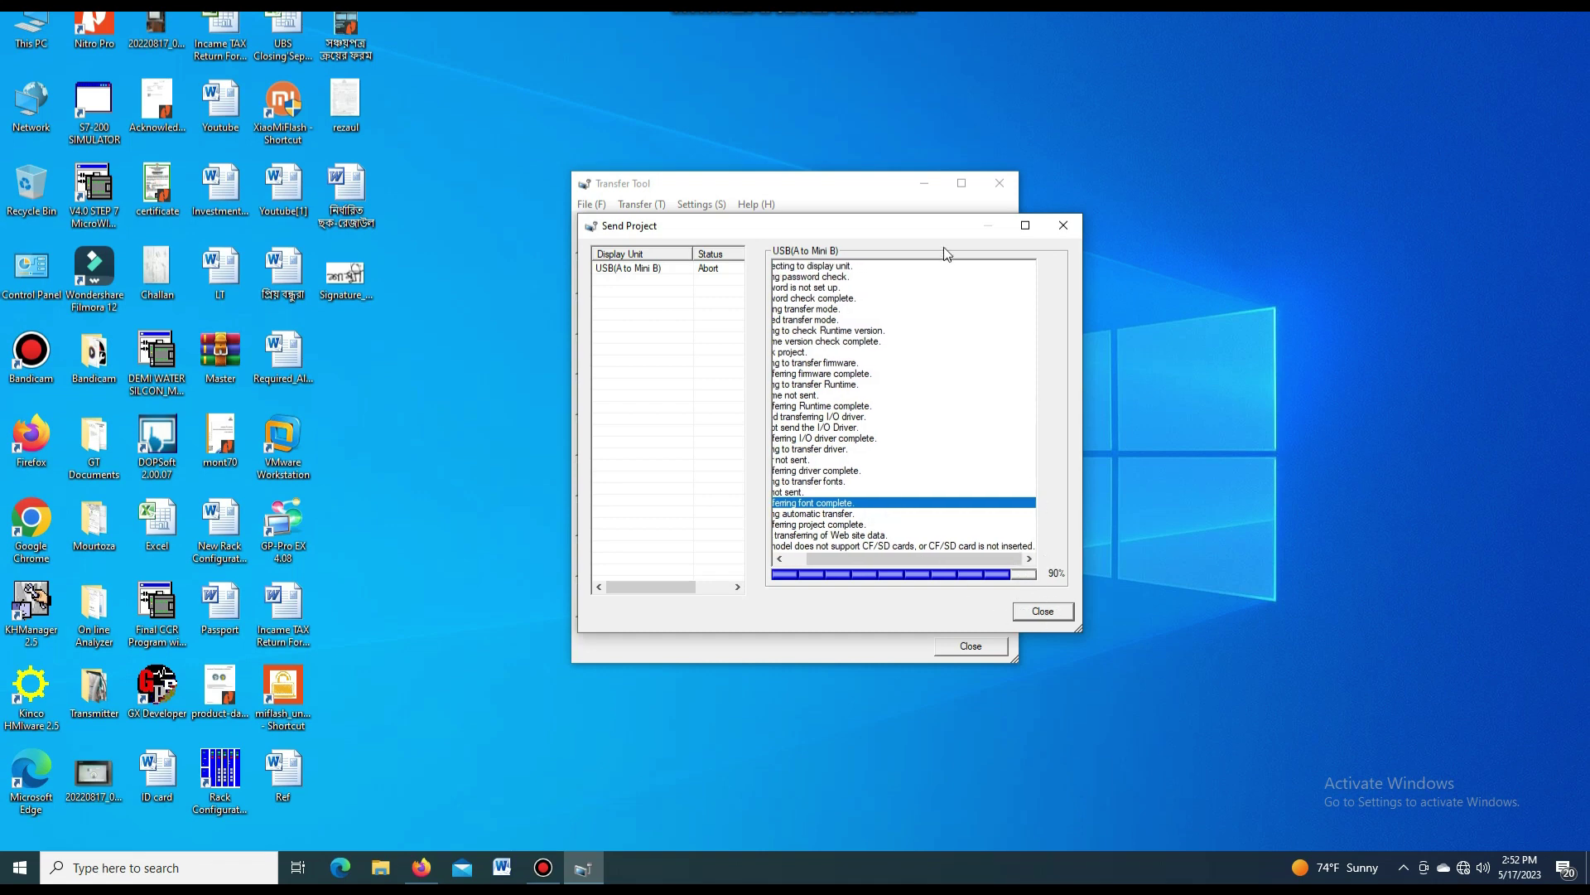
# - Enlarge the Send Project window to review the project, Web site data and CF/SD card log entries, and close it
pyautogui.moveTo(920, 635); pyautogui.dragTo(950, 748)
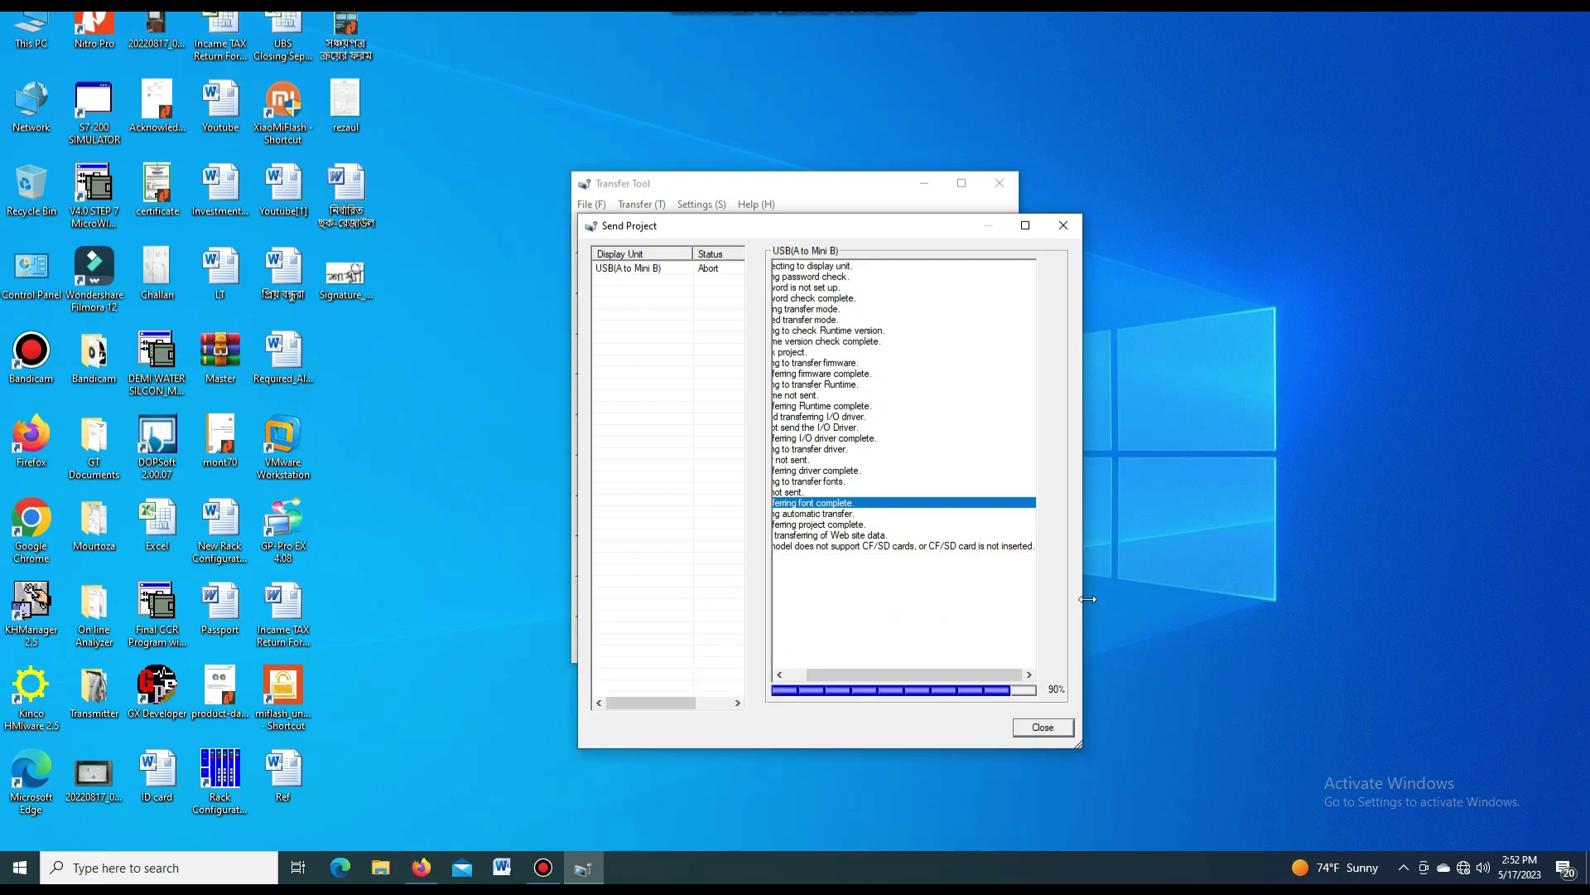
pyautogui.moveTo(1086, 599); pyautogui.dragTo(1265, 599)
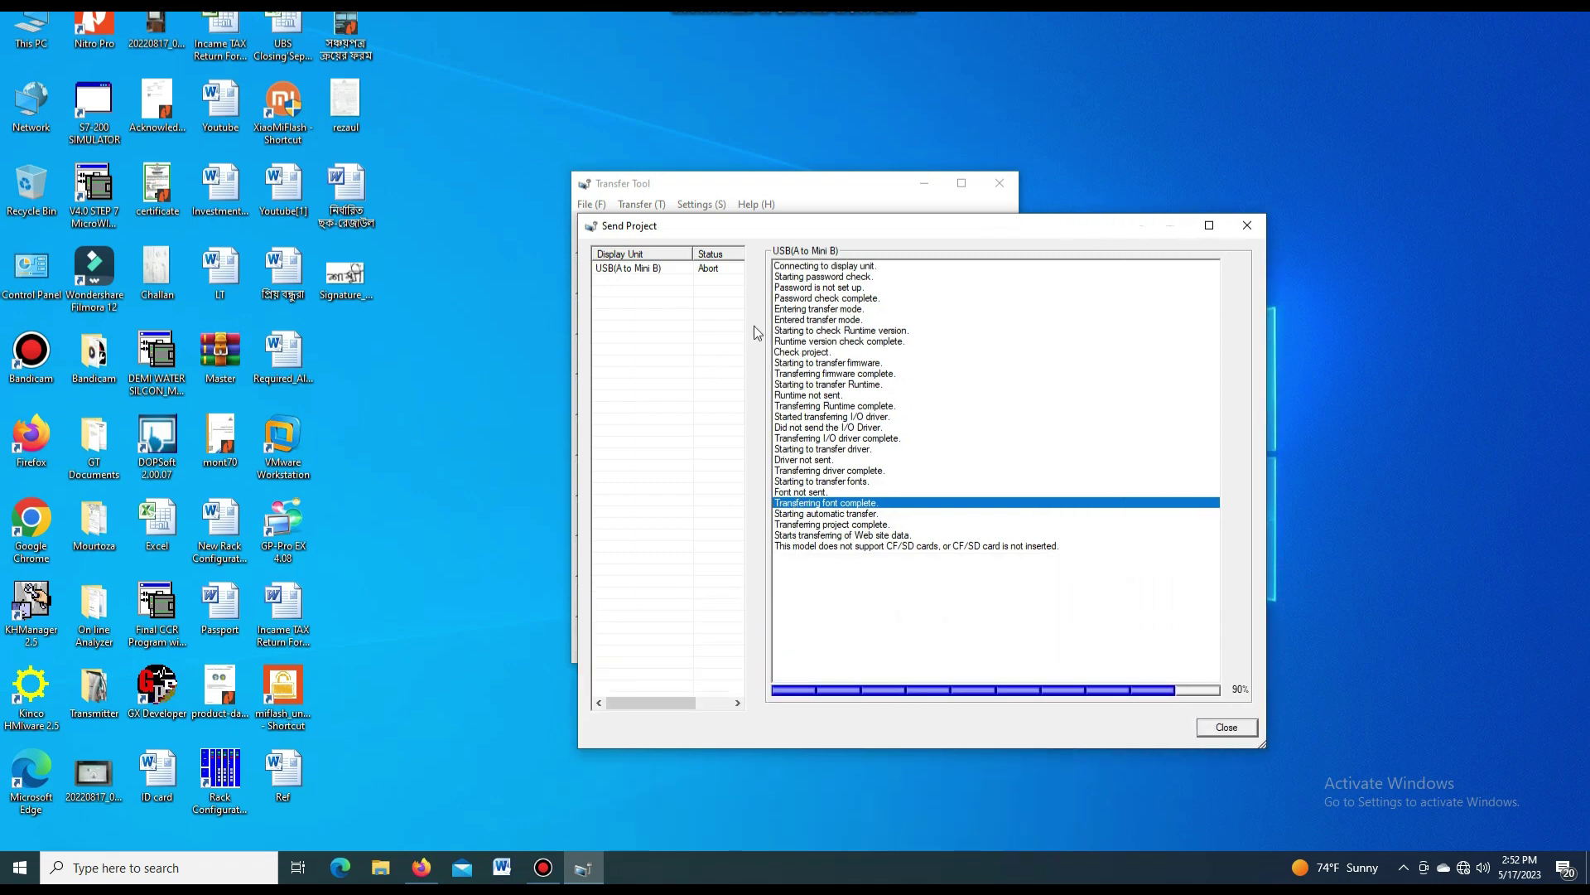
pyautogui.click(823, 527)
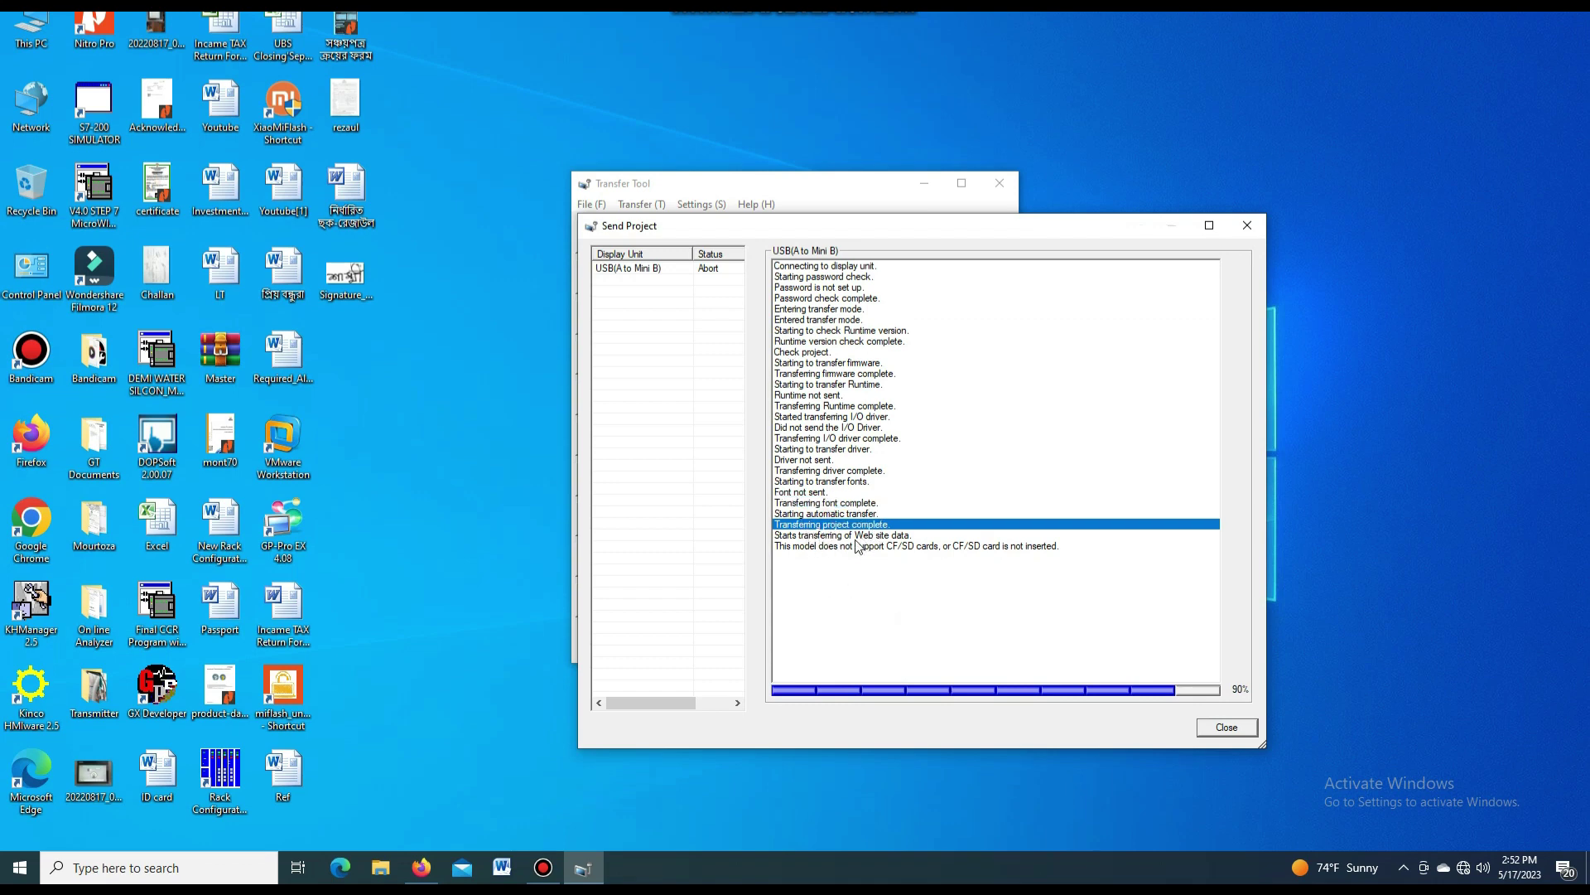
pyautogui.click(830, 536)
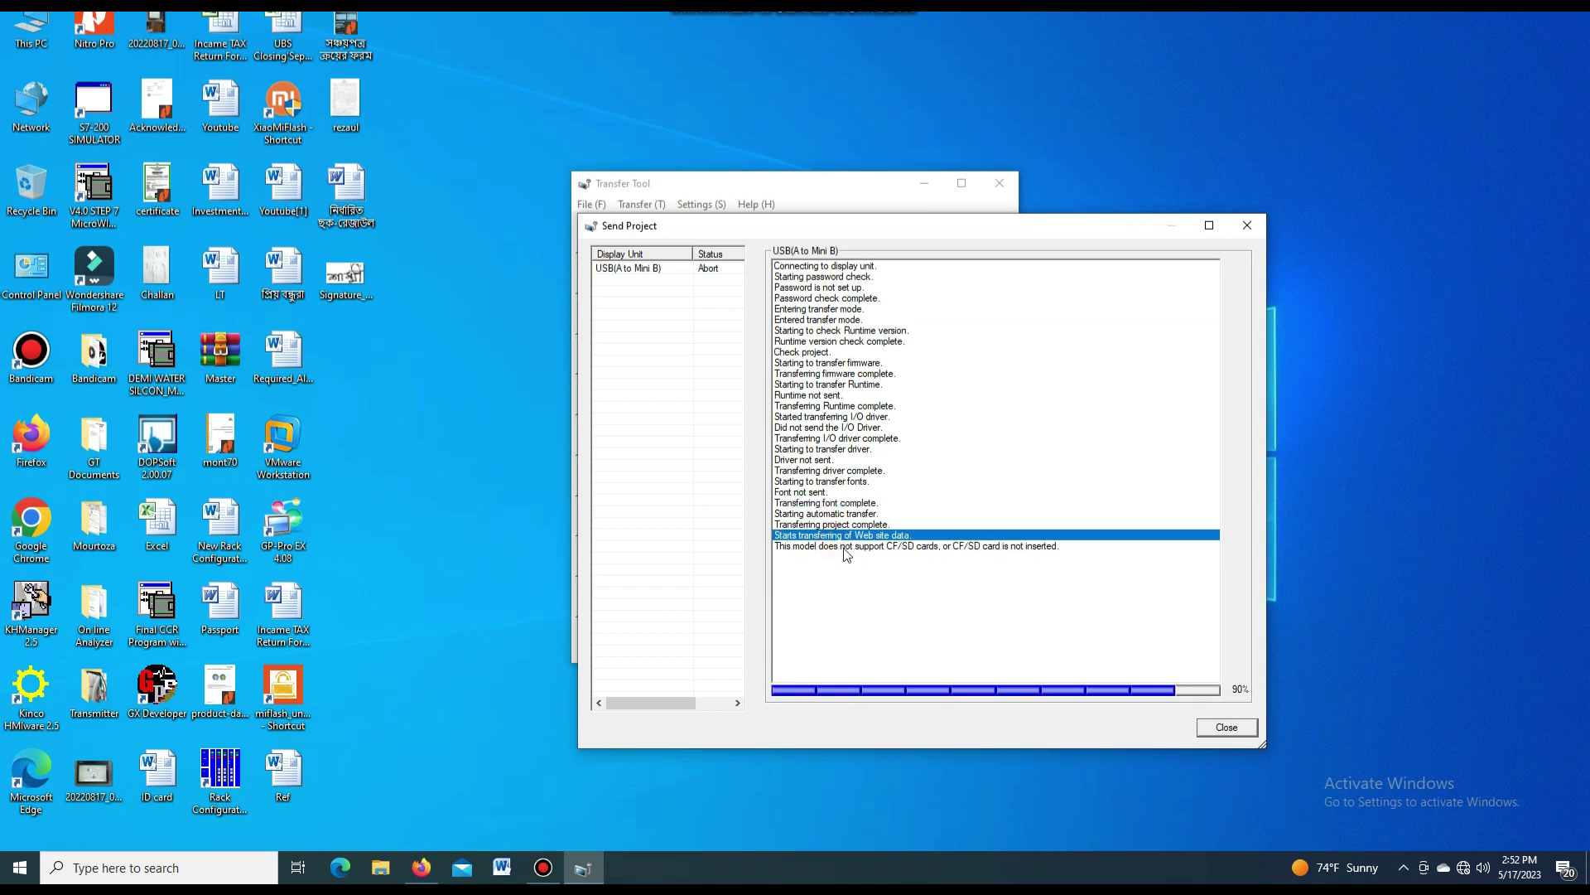
pyautogui.click(840, 547)
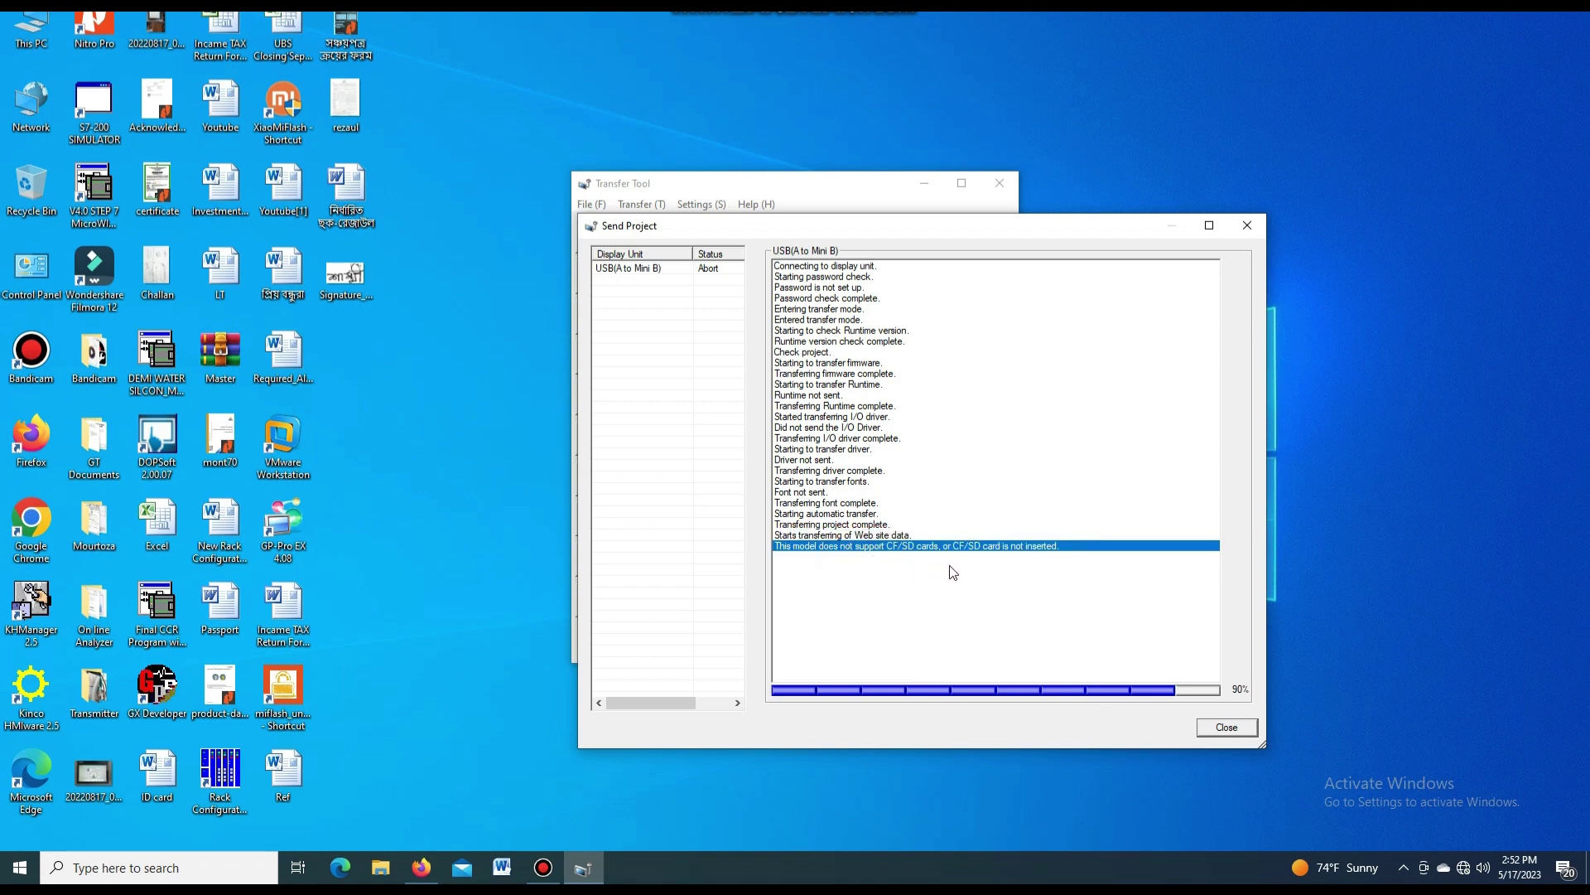
pyautogui.click(1027, 503)
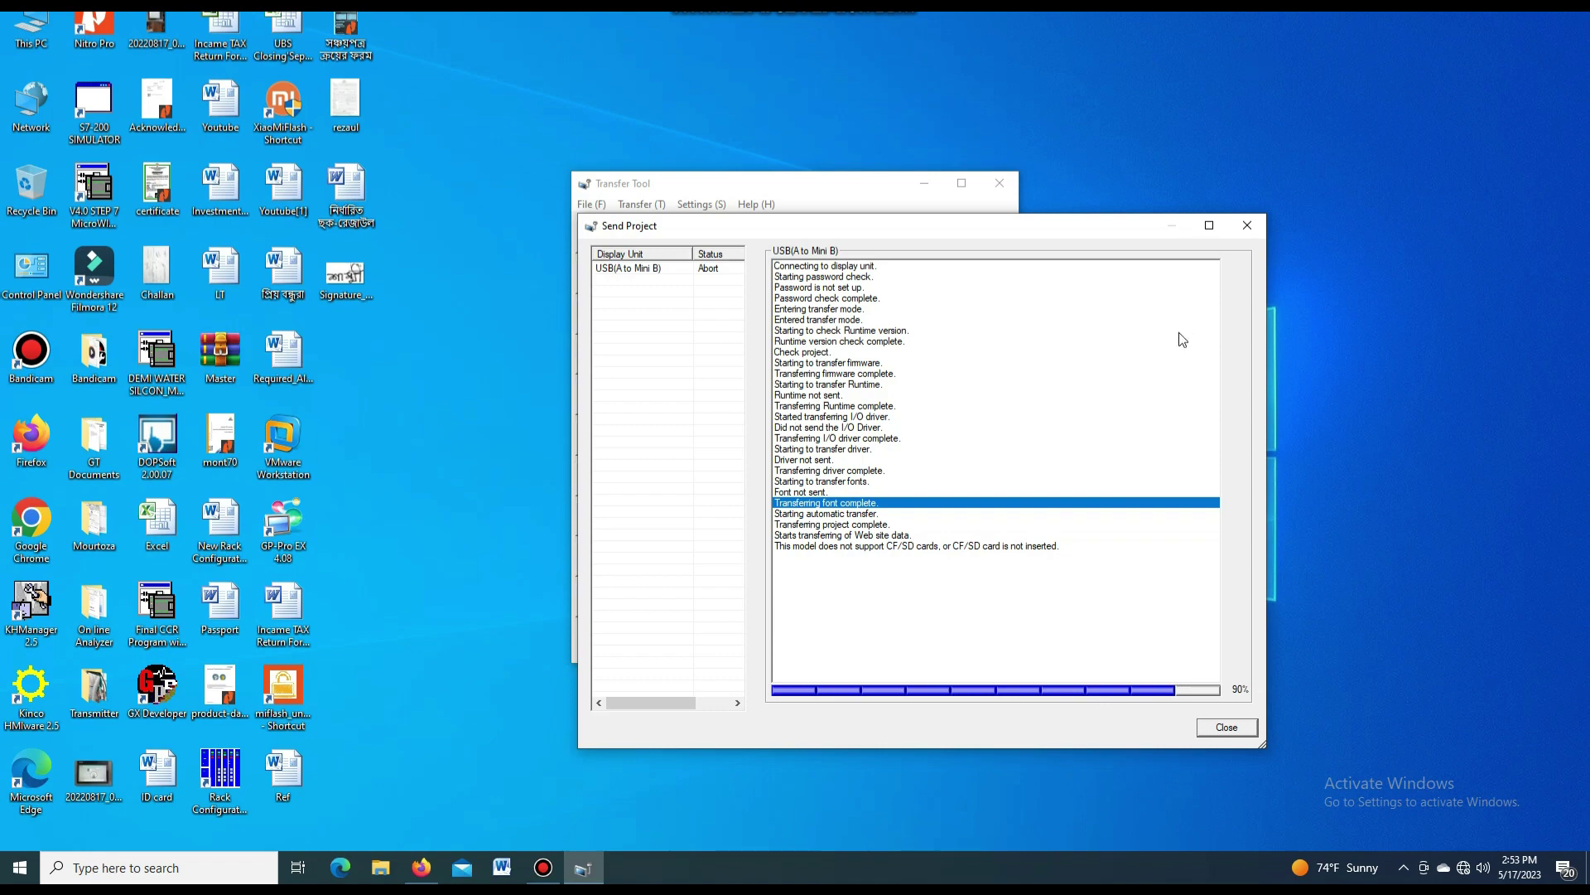
pyautogui.click(1248, 226)
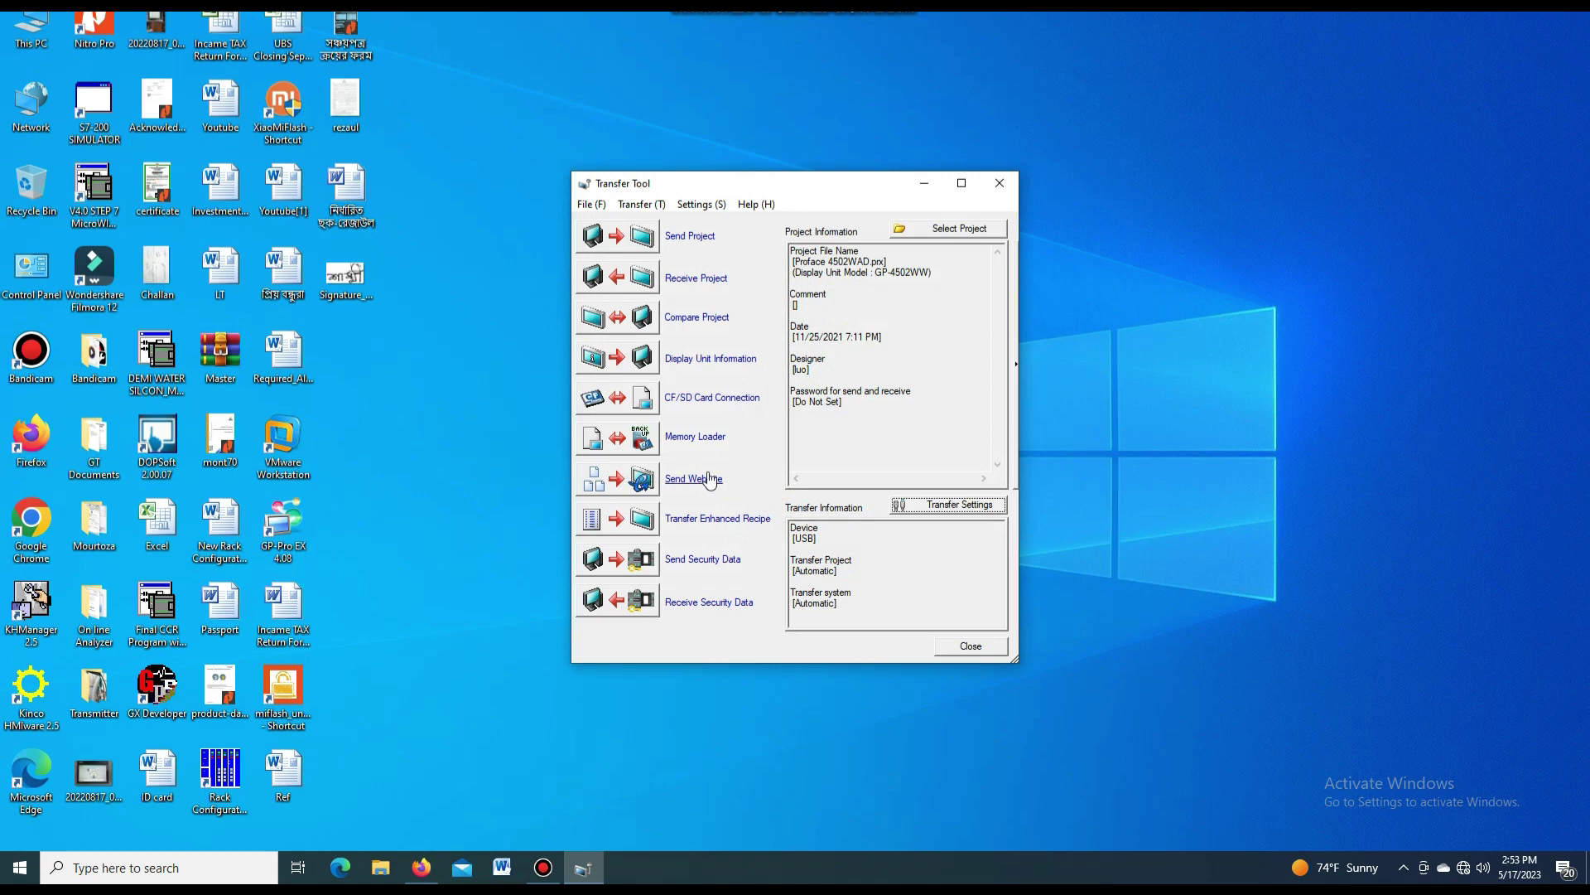
# - Check the display unit's system version information, and compare the selected project with the one on the display unit
pyautogui.click(700, 359)
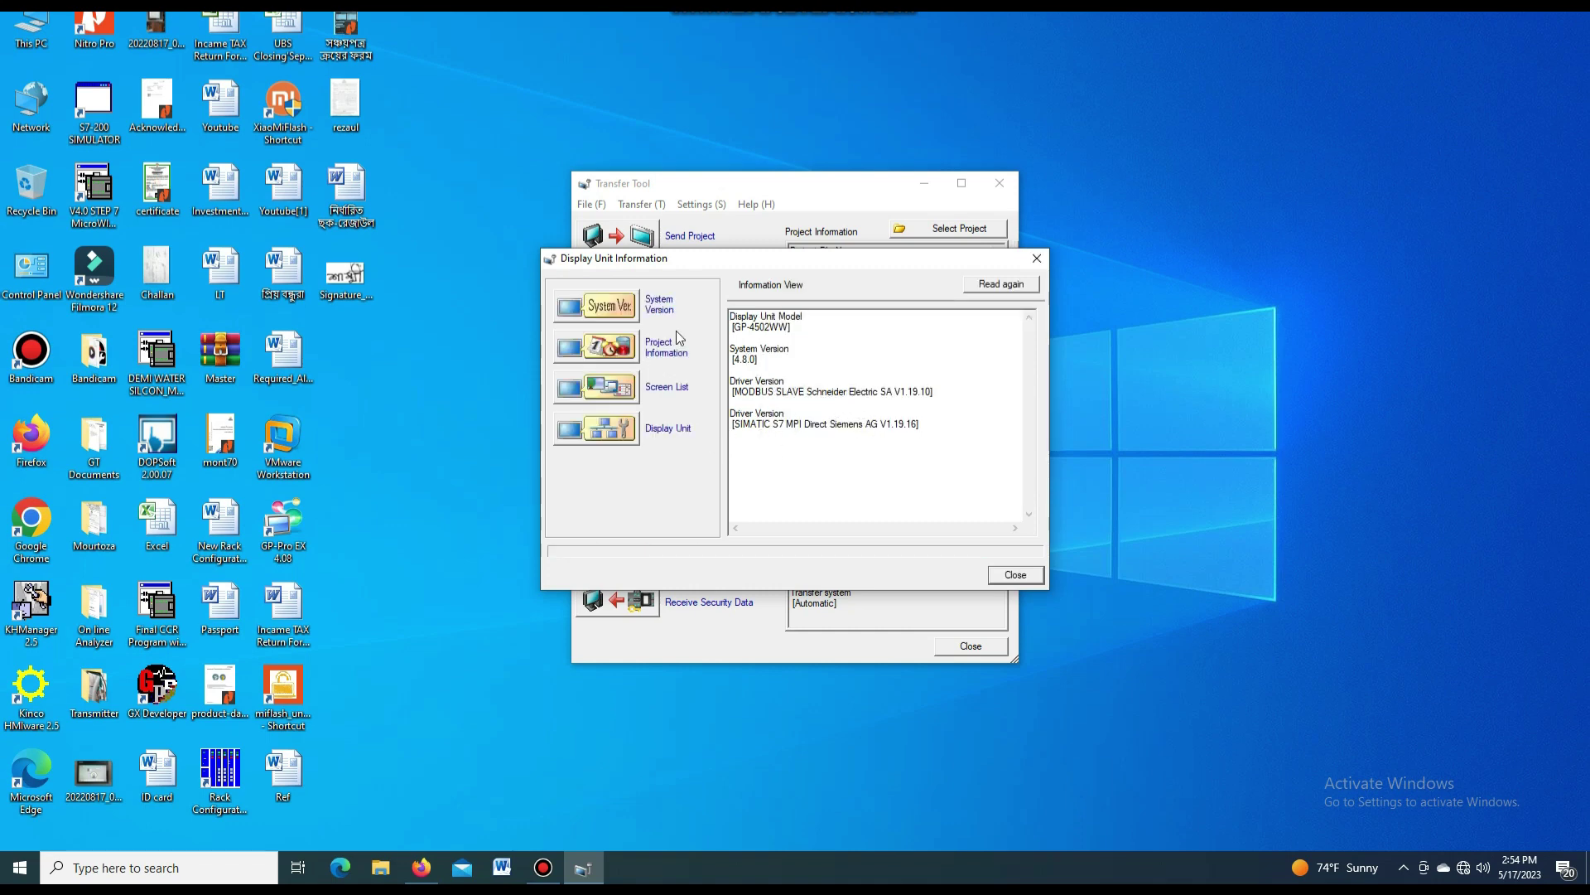
pyautogui.click(1035, 260)
pyautogui.click(699, 324)
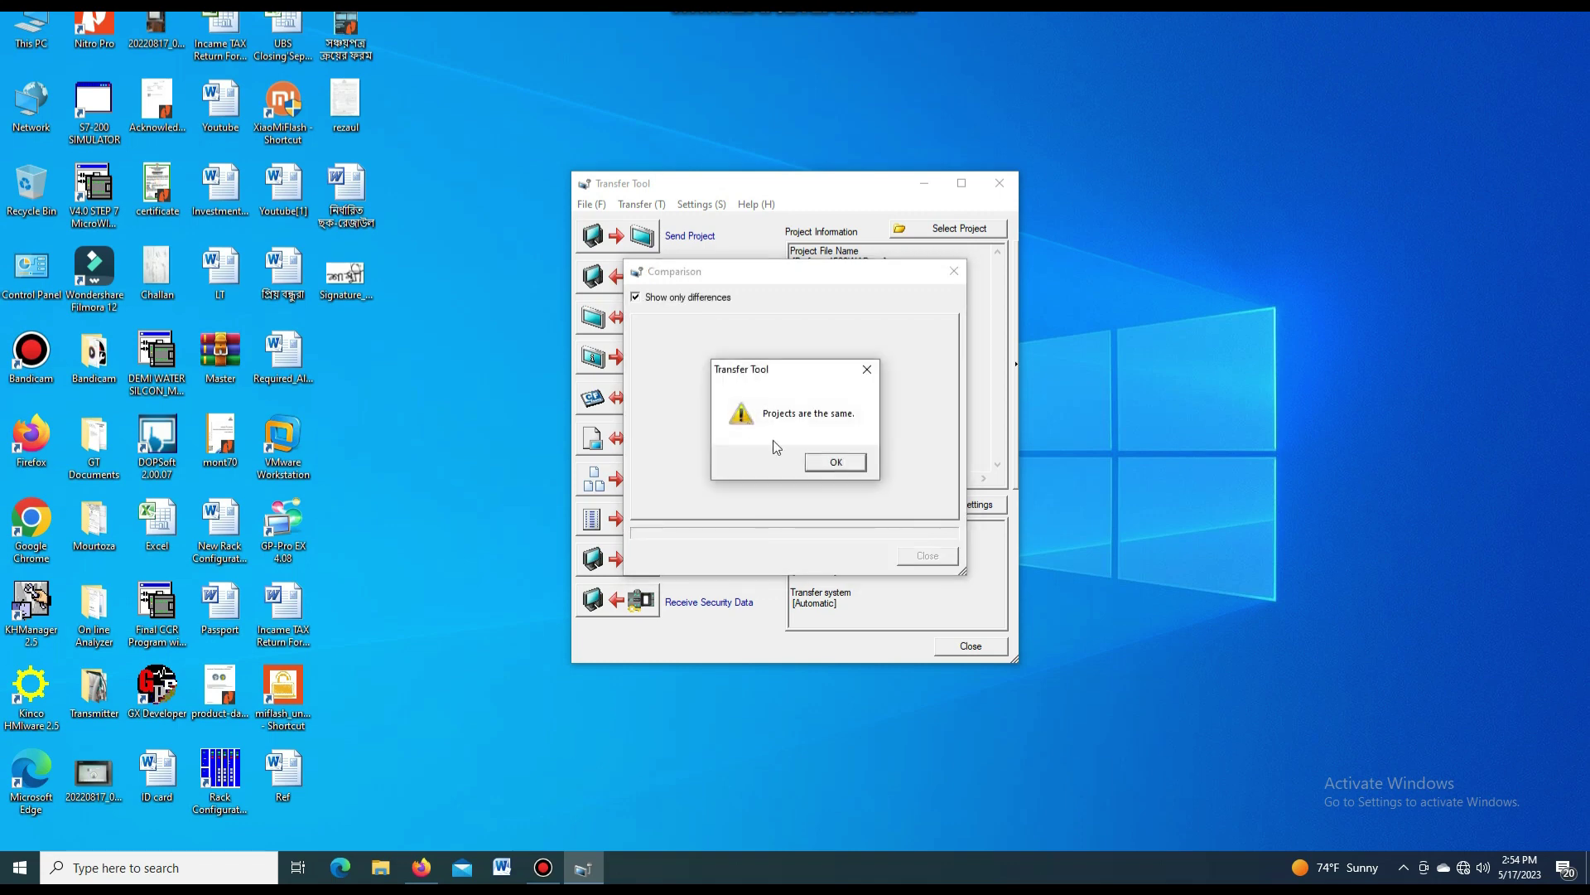
pyautogui.click(836, 462)
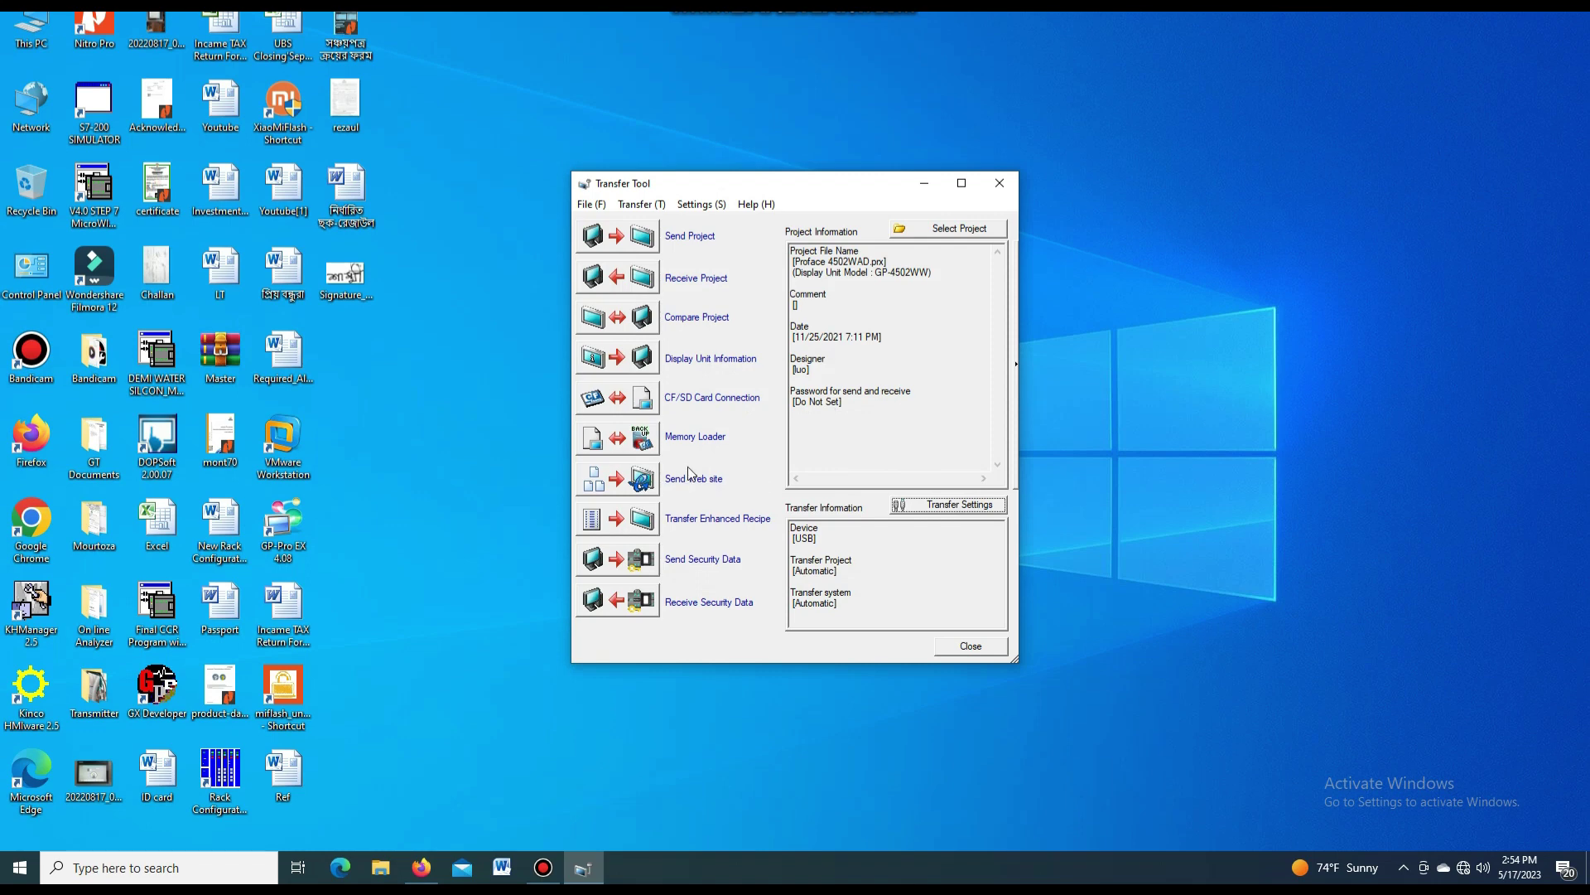
# - Try to connect to the display unit's CF/SD card using the Connect Online option
pyautogui.click(705, 401)
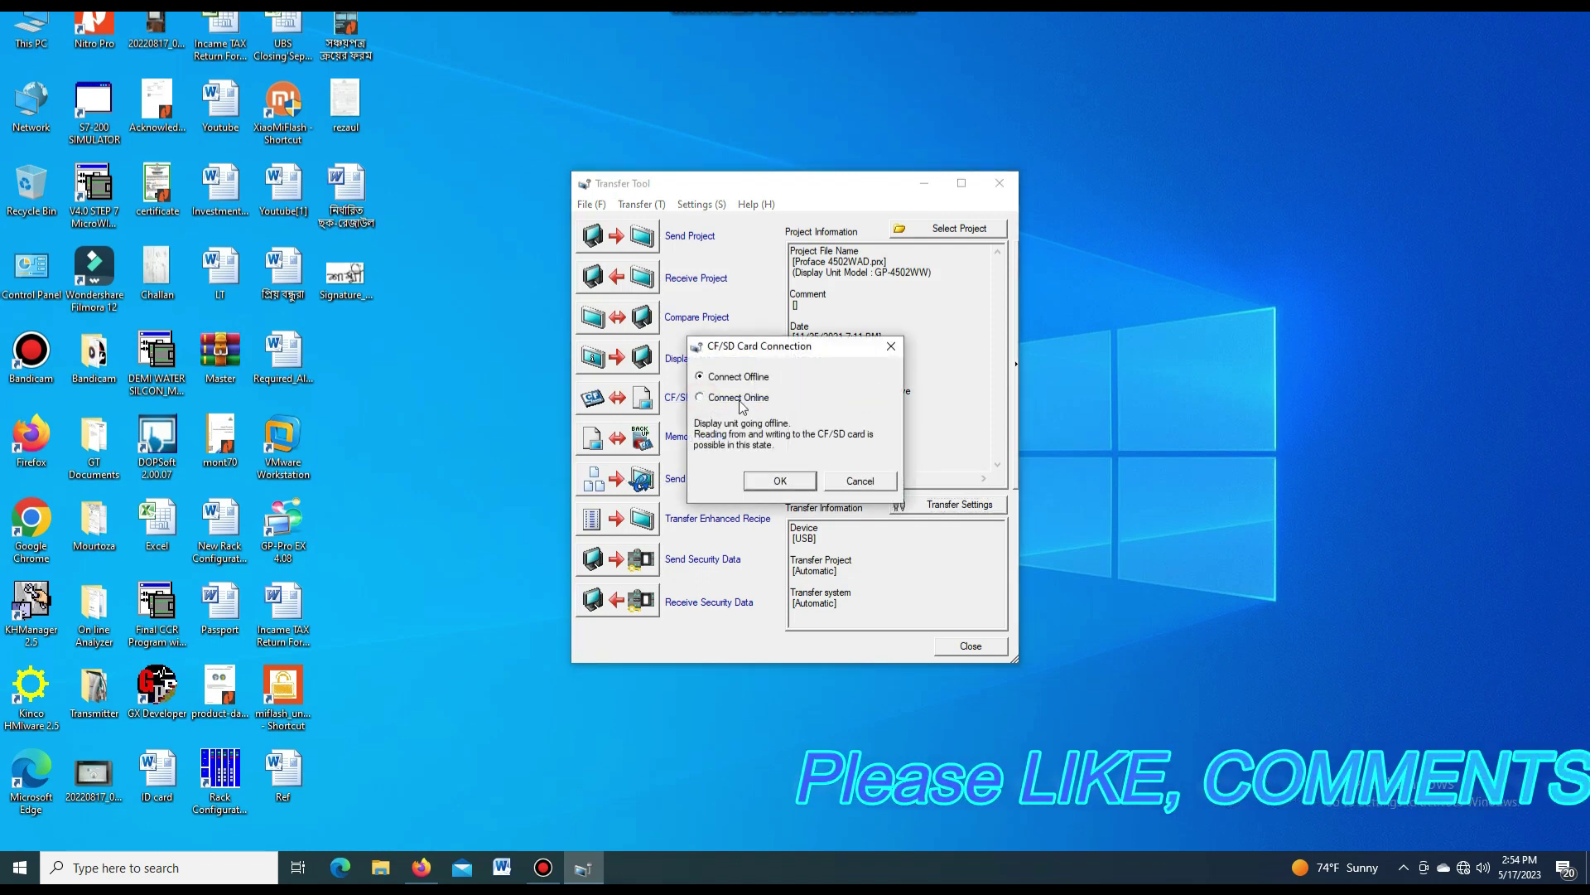
pyautogui.click(738, 398)
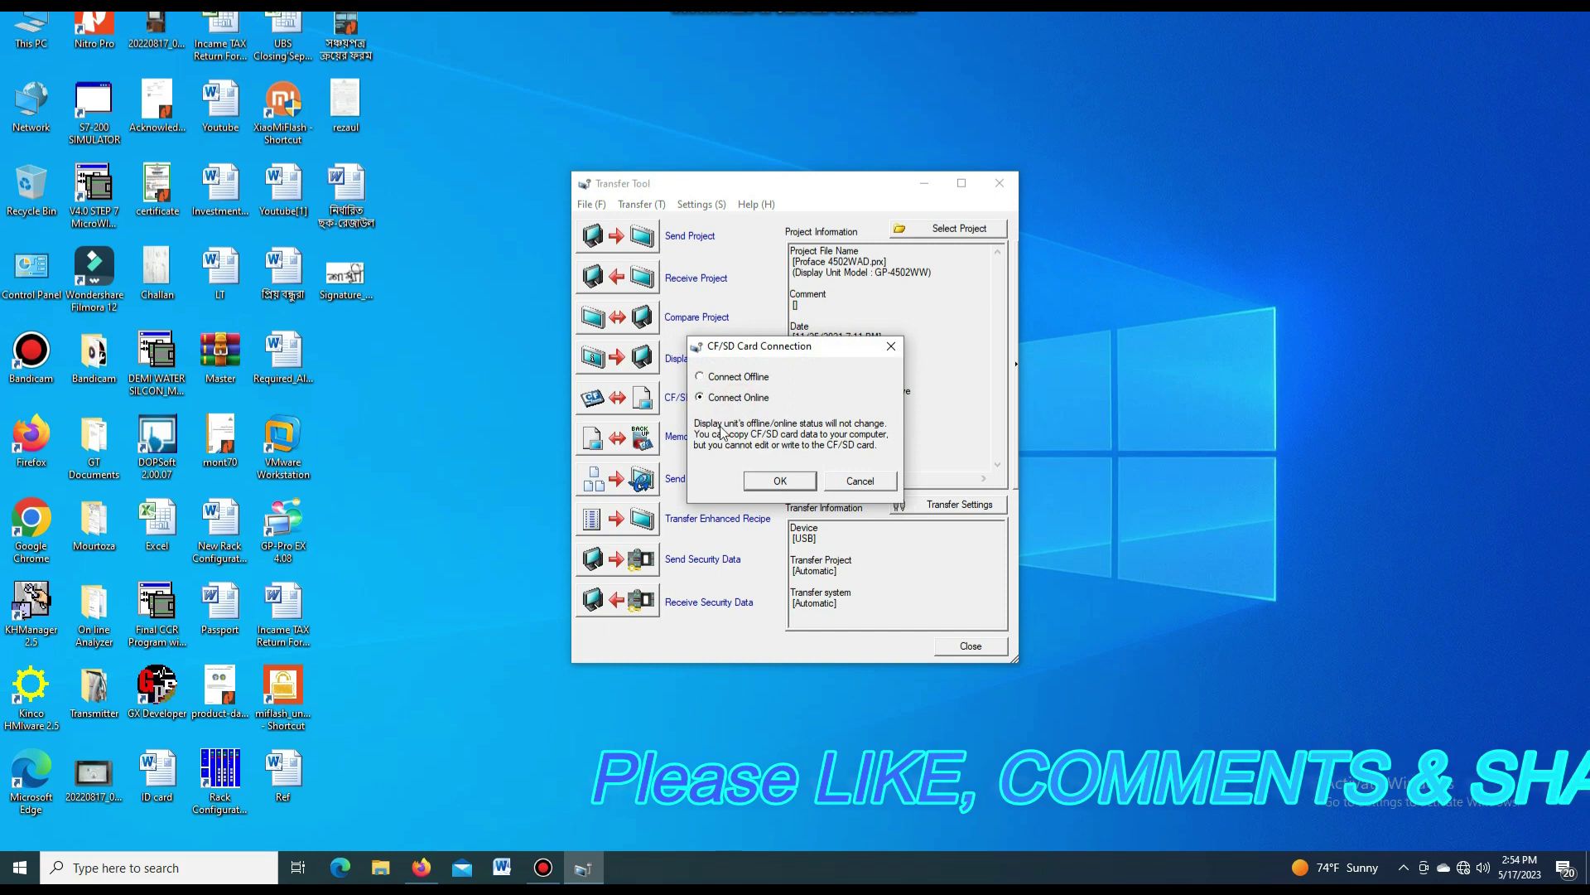
pyautogui.click(782, 481)
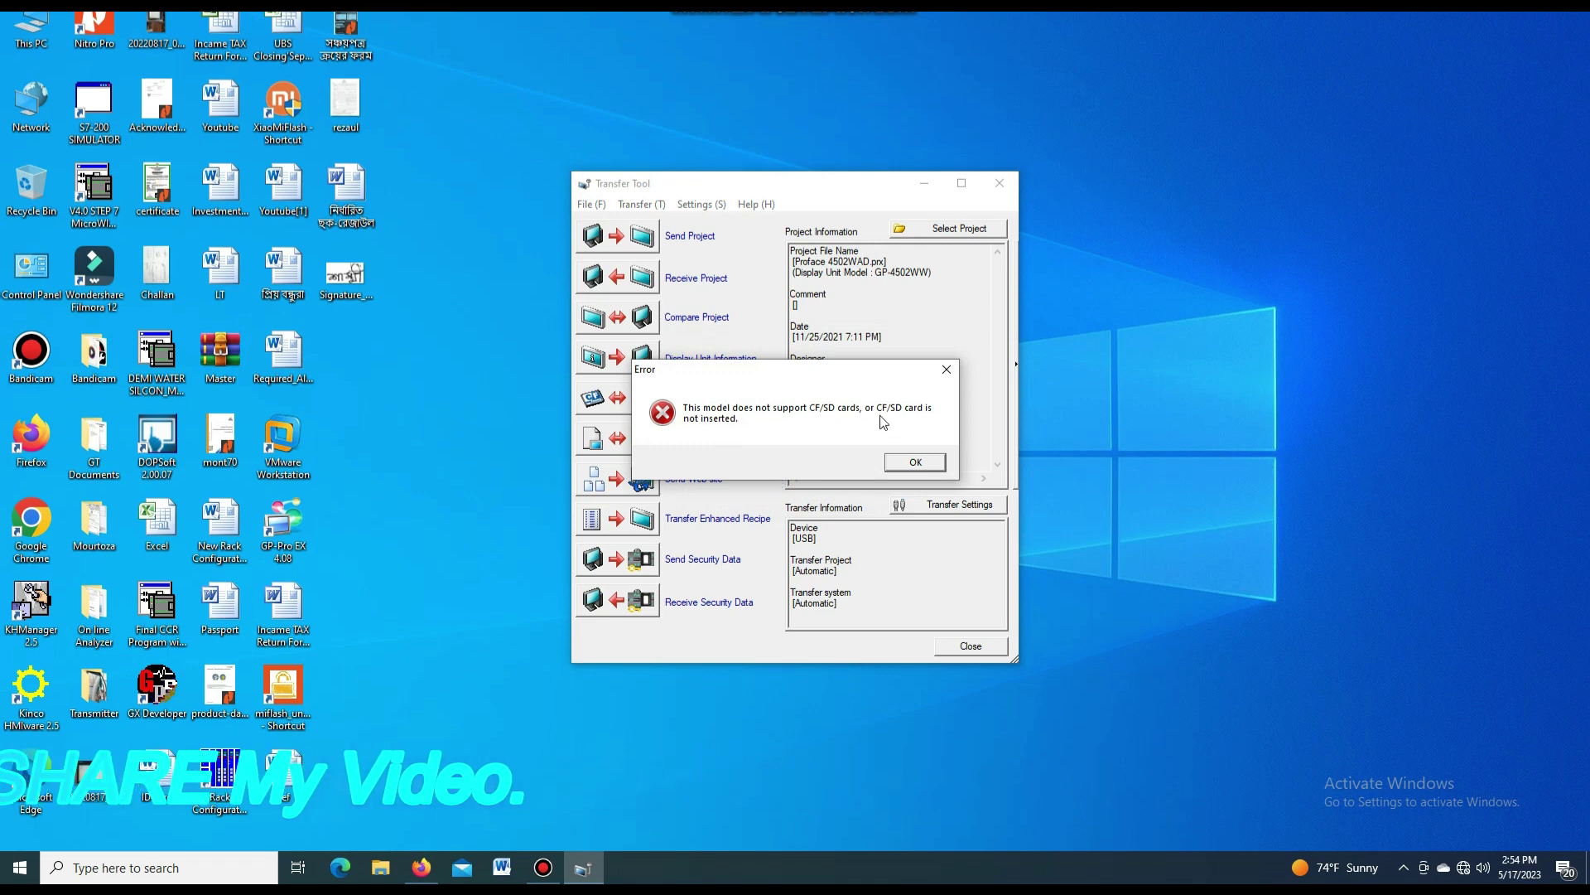
pyautogui.click(912, 464)
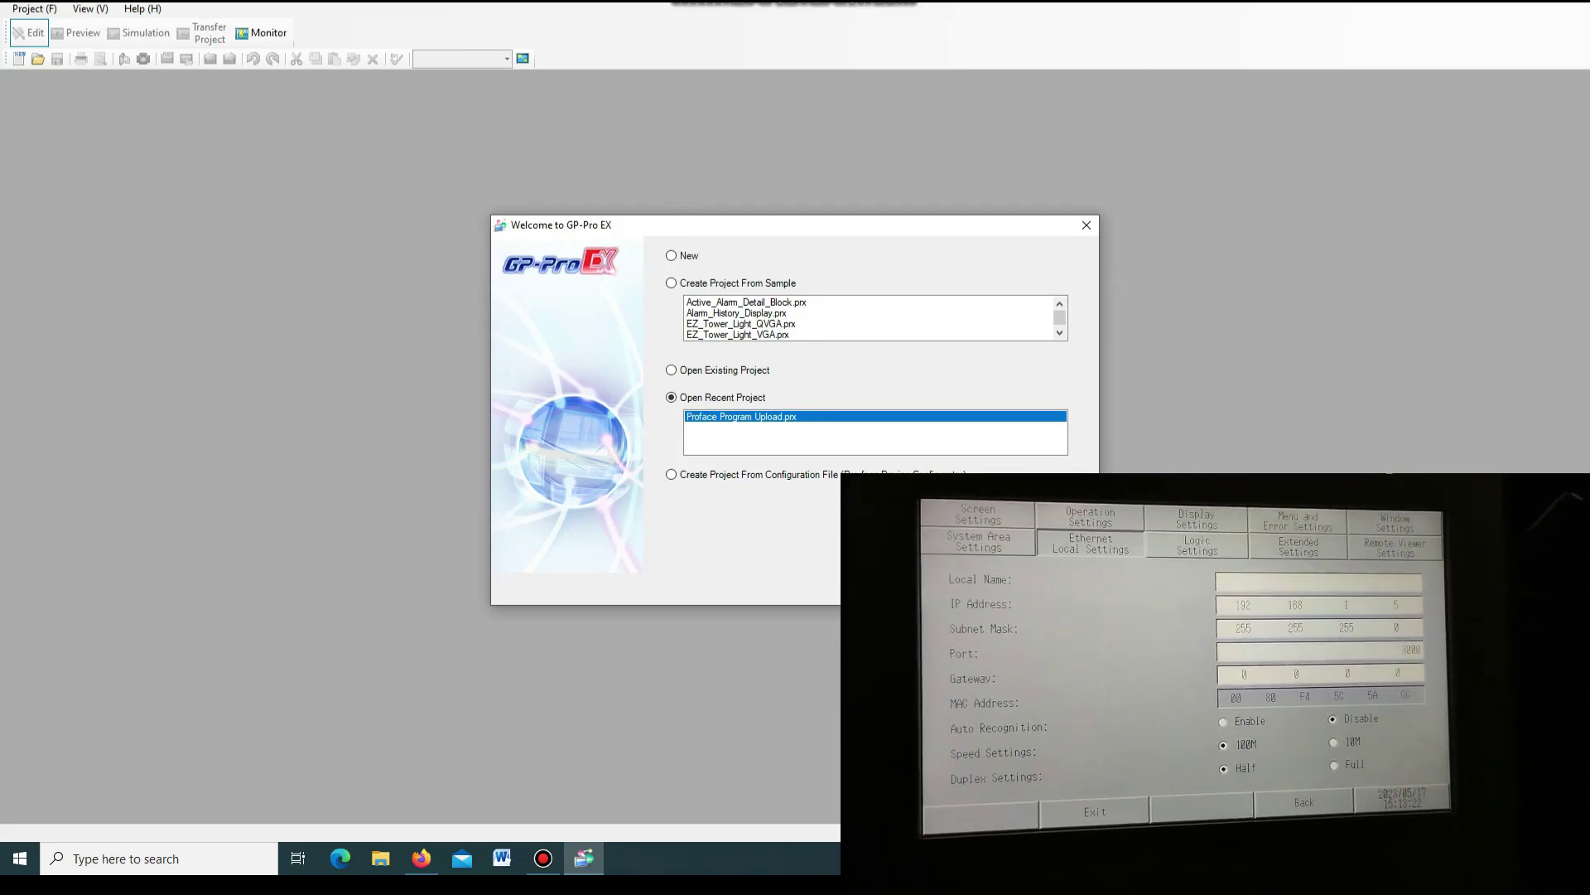
# - Open the recent project "Proface Program Upload.prx" in GP-Pro EX, launch its Transfer Tool, and close the welcome window
pyautogui.press('Return')
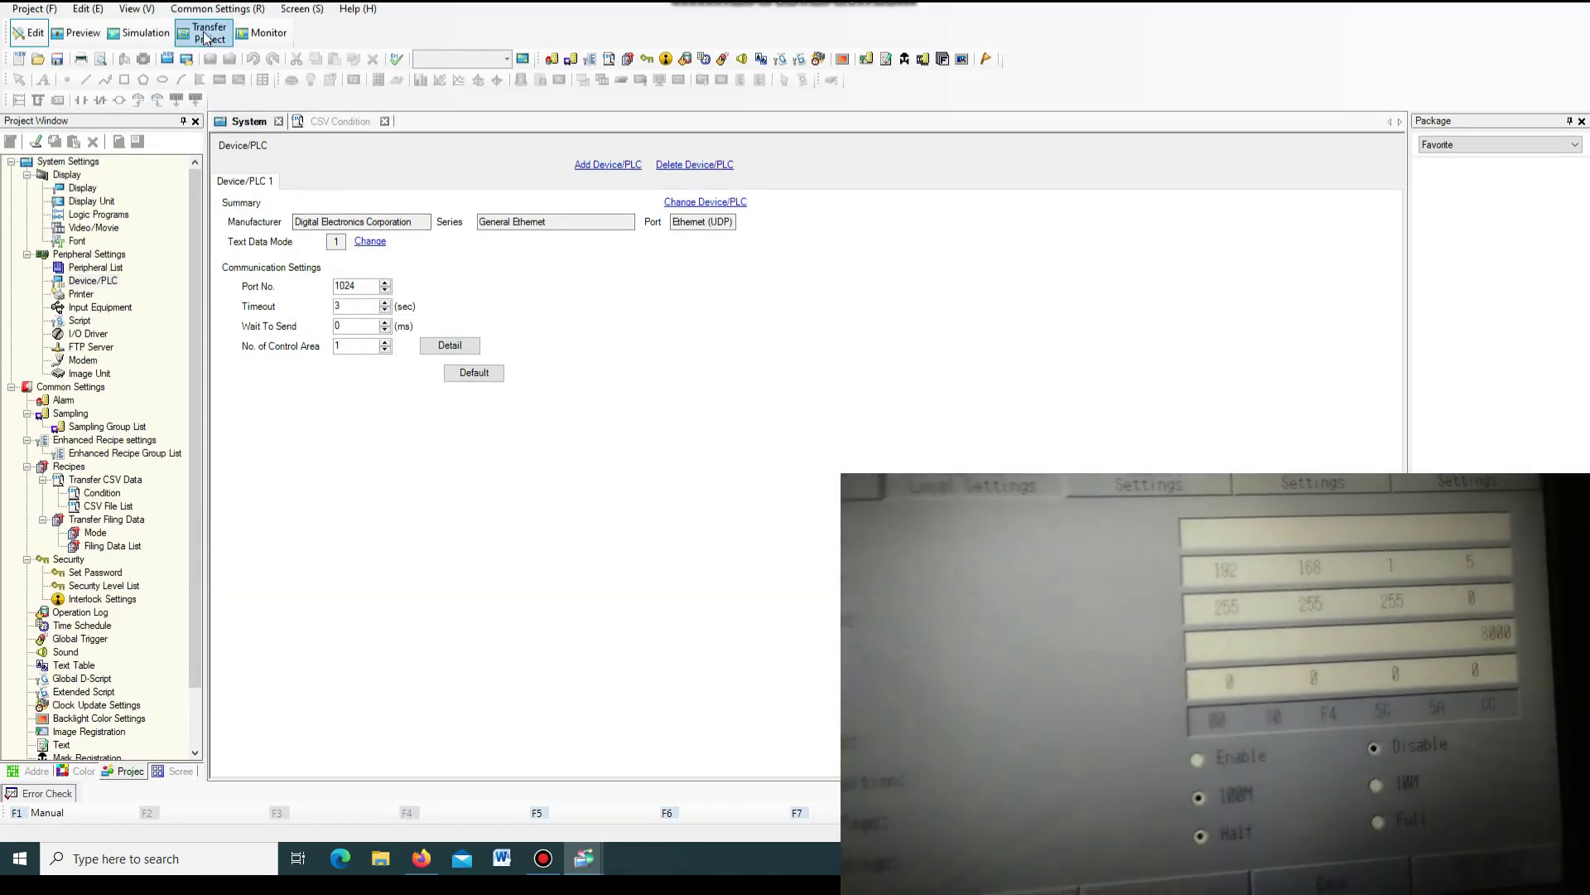
pyautogui.click(205, 38)
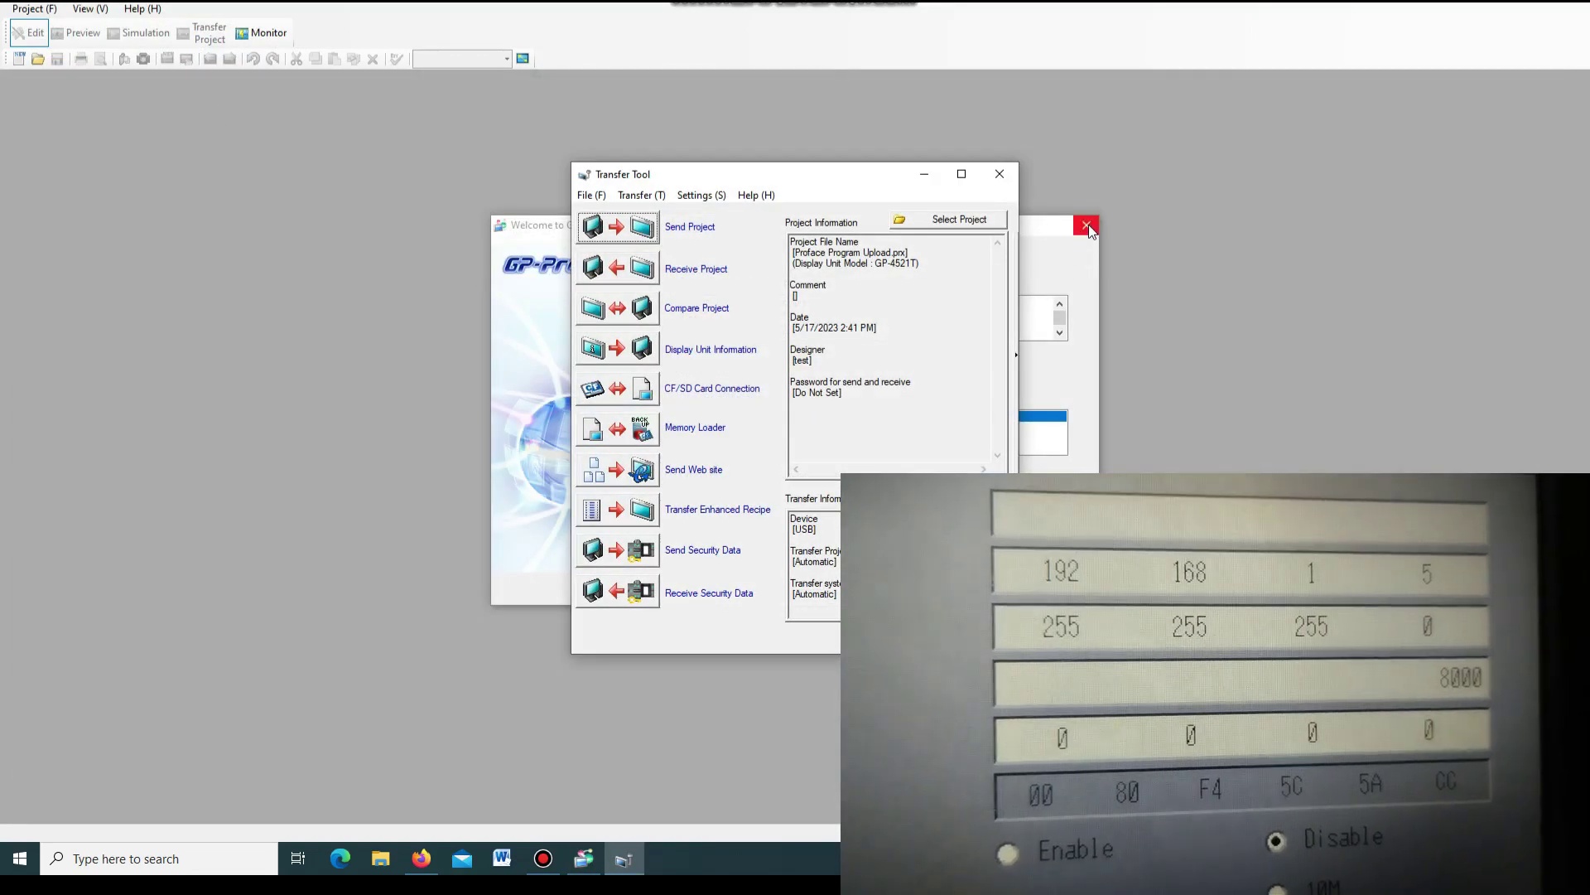
pyautogui.click(1087, 226)
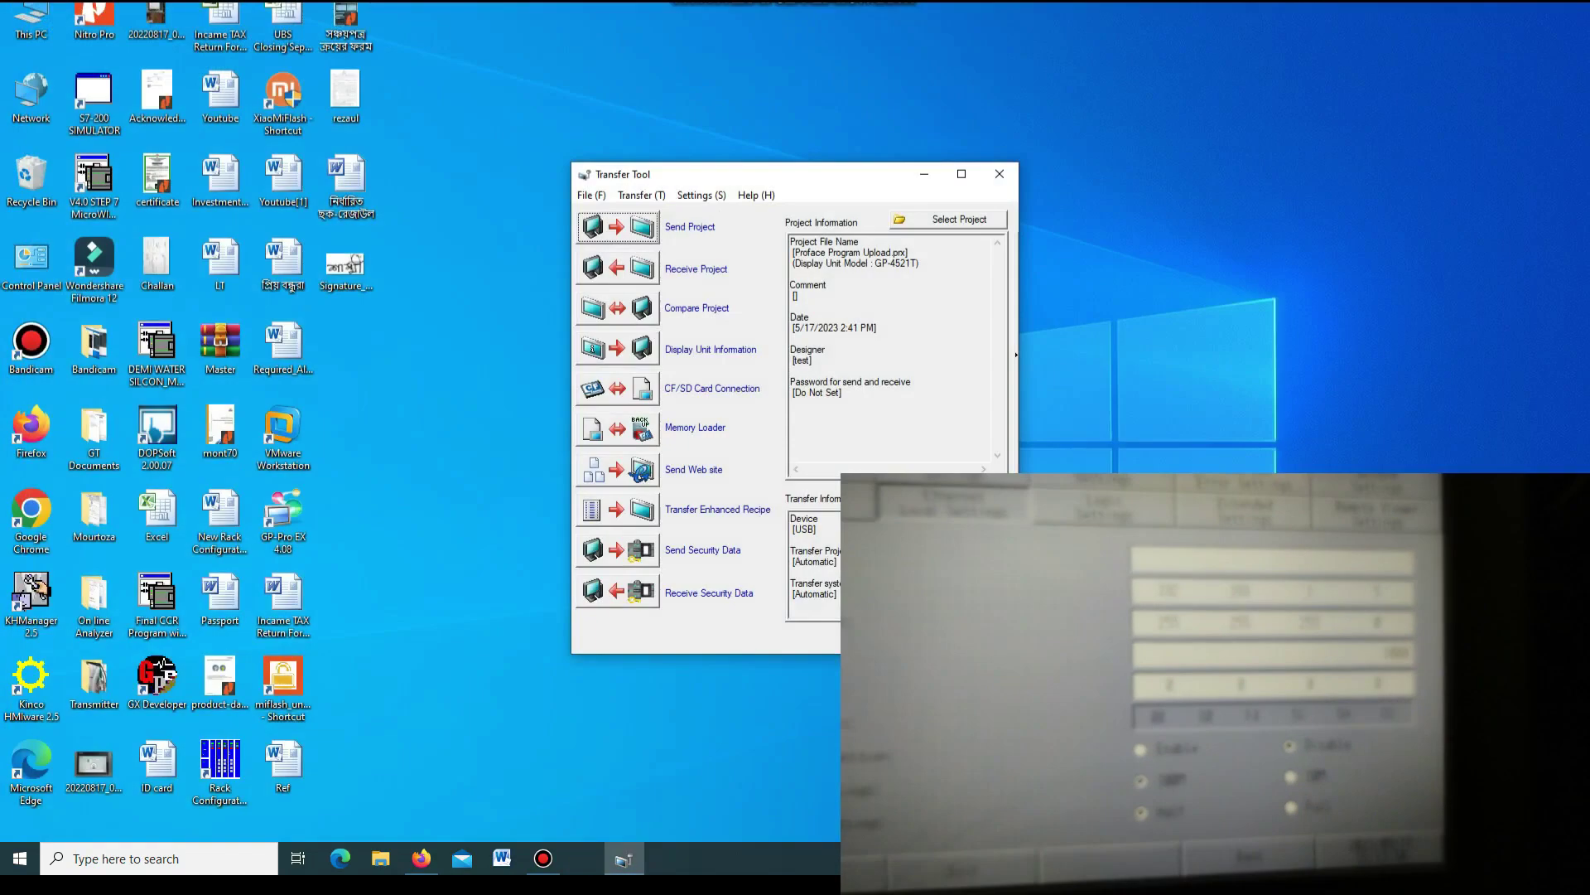
# - Try to receive the display unit's project, saving it as "upload through Ethernet" in the Proface folder
pyautogui.click(696, 270)
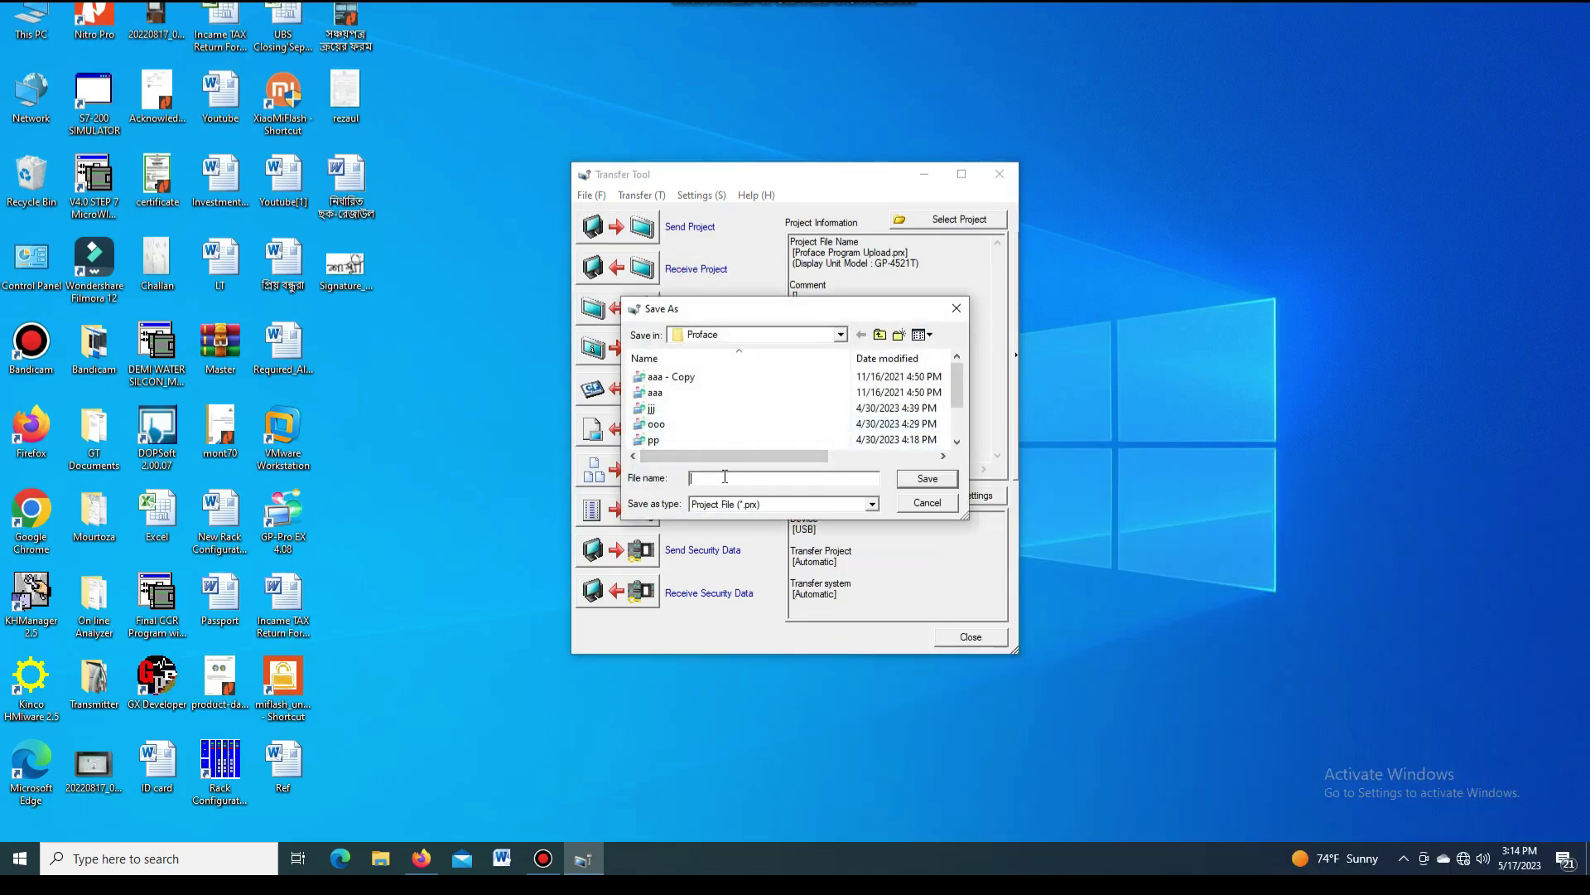
pyautogui.write('upload')
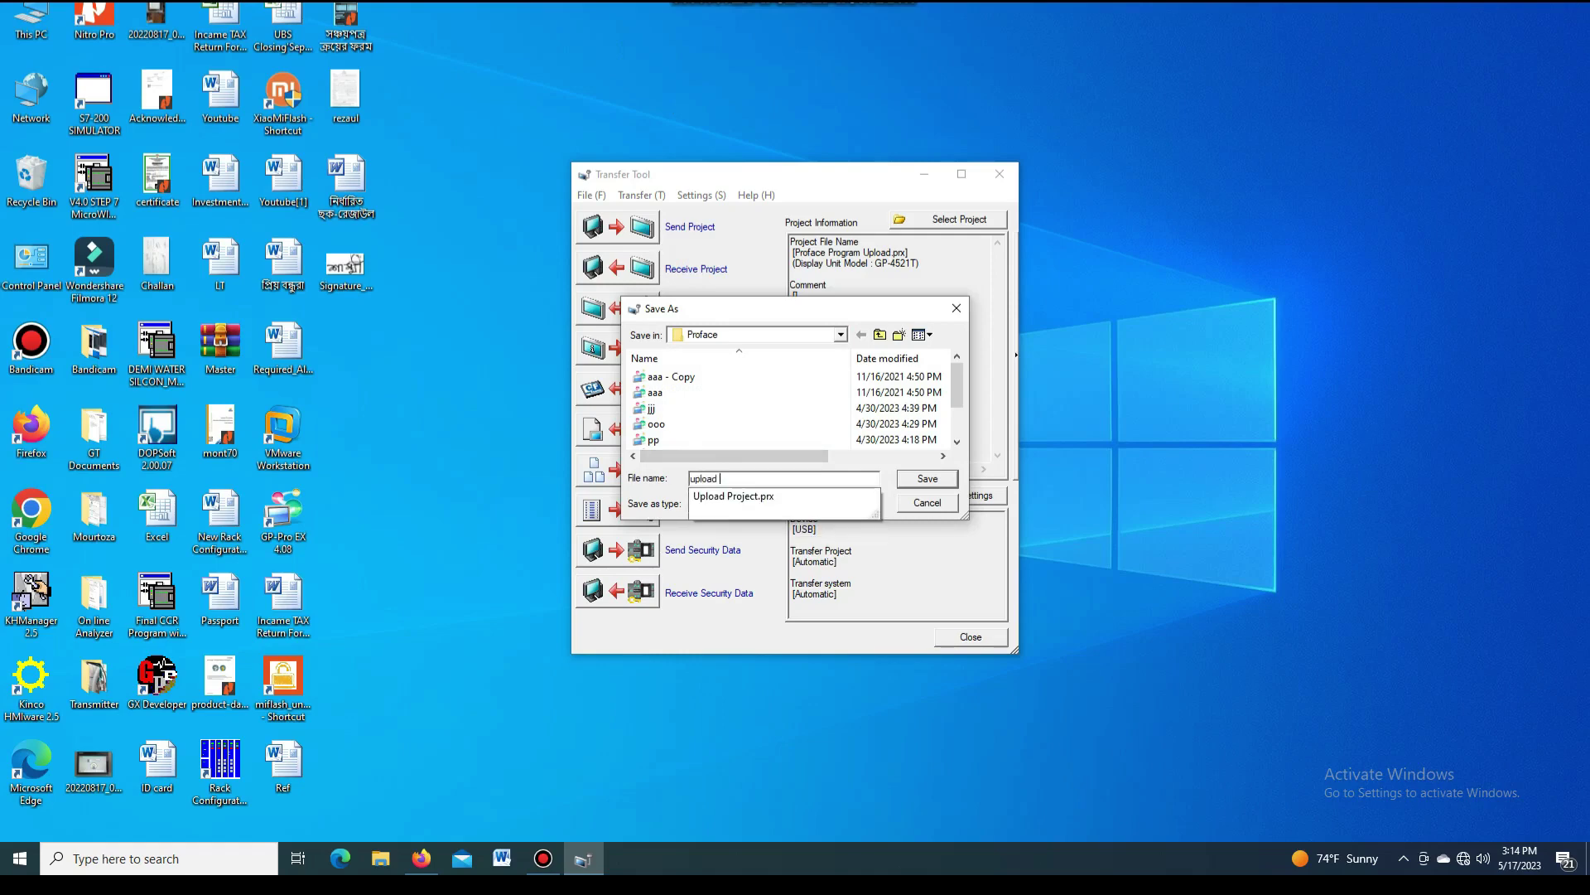
pyautogui.write(' through Ethernet')
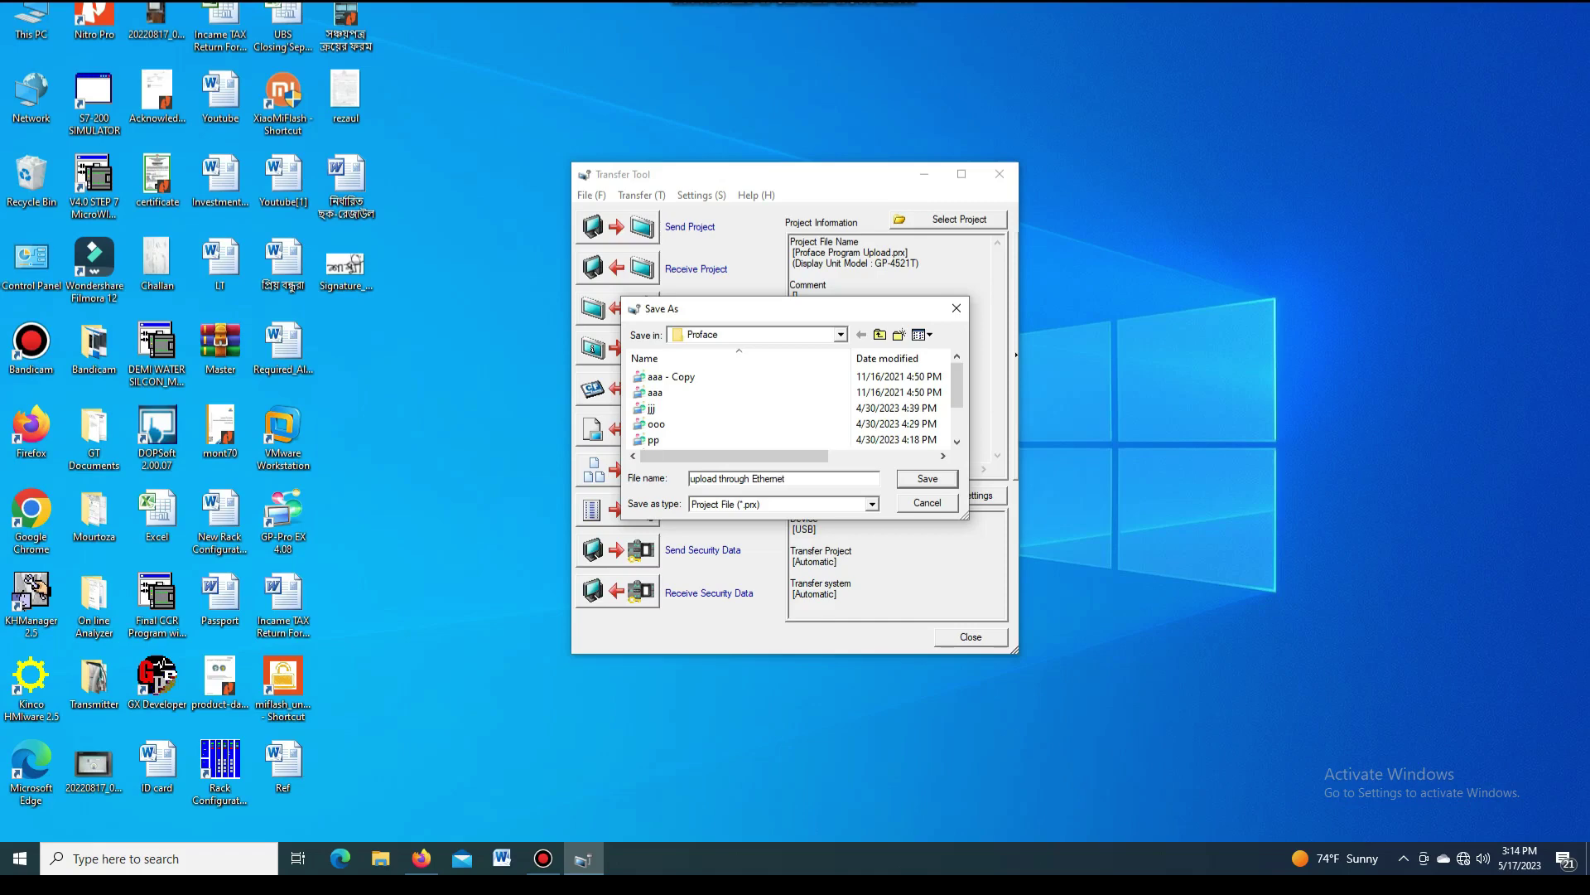
pyautogui.click(840, 333)
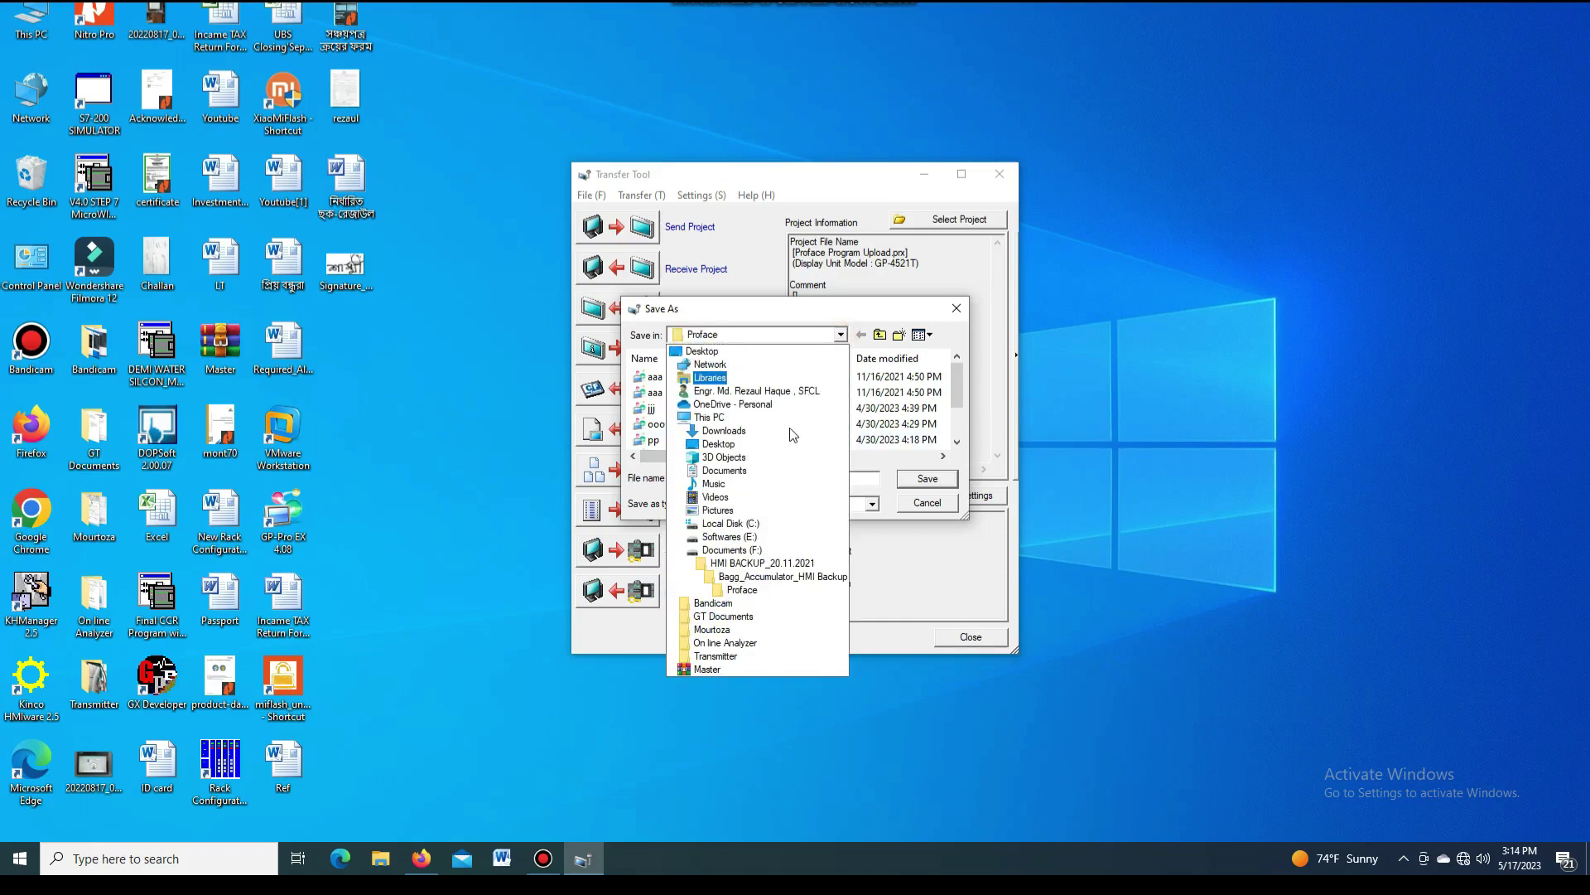
pyautogui.click(742, 590)
pyautogui.click(927, 480)
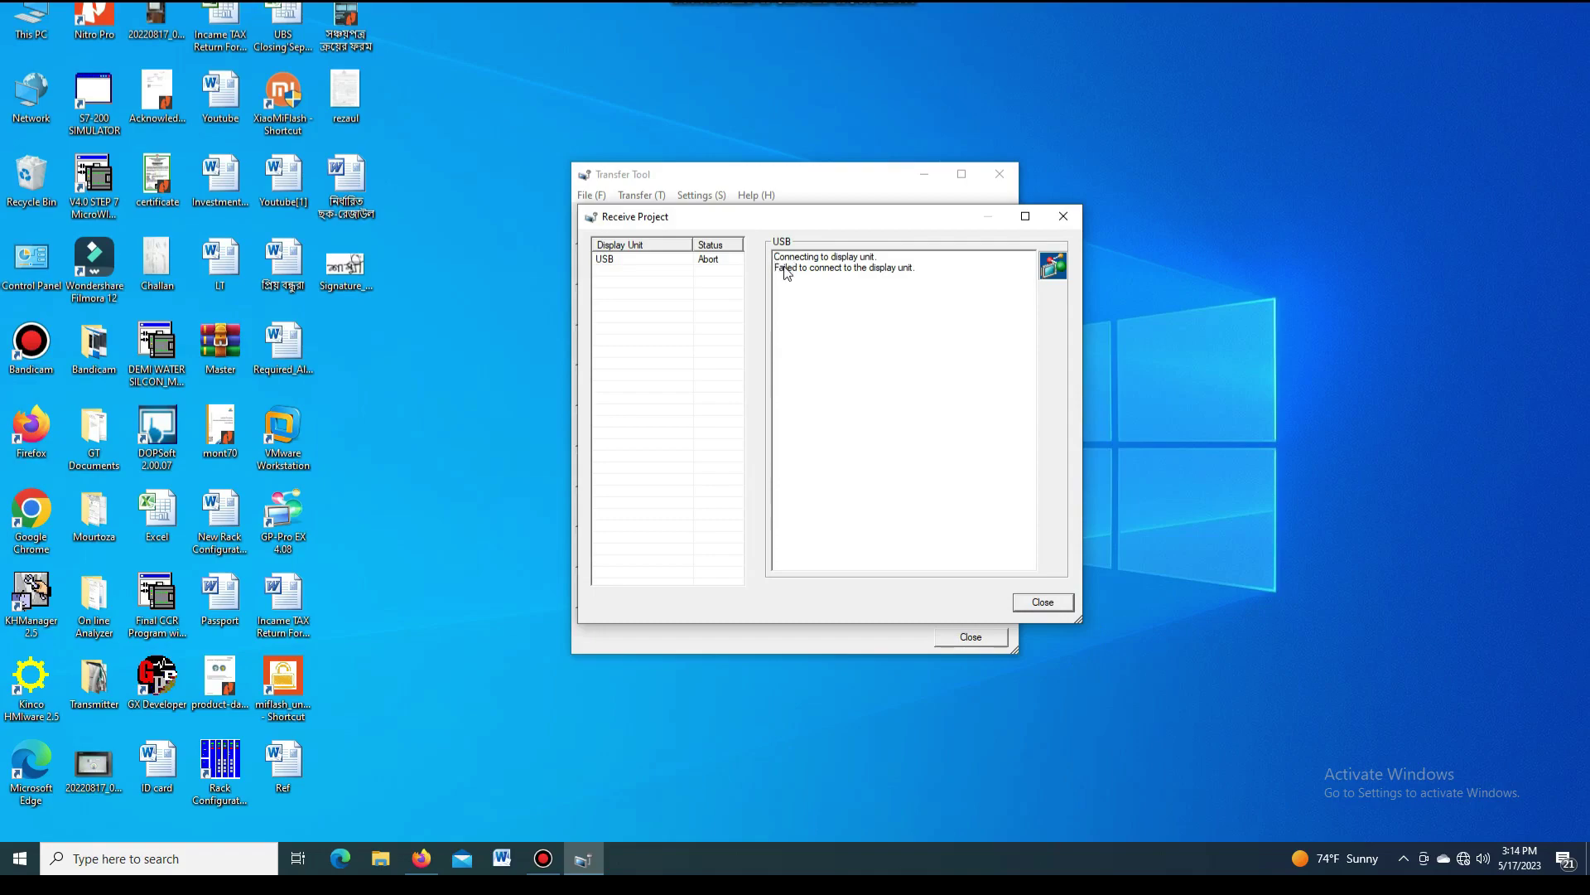
# - Close the USB receive window and set the transfer communication port to LAN
pyautogui.click(1055, 605)
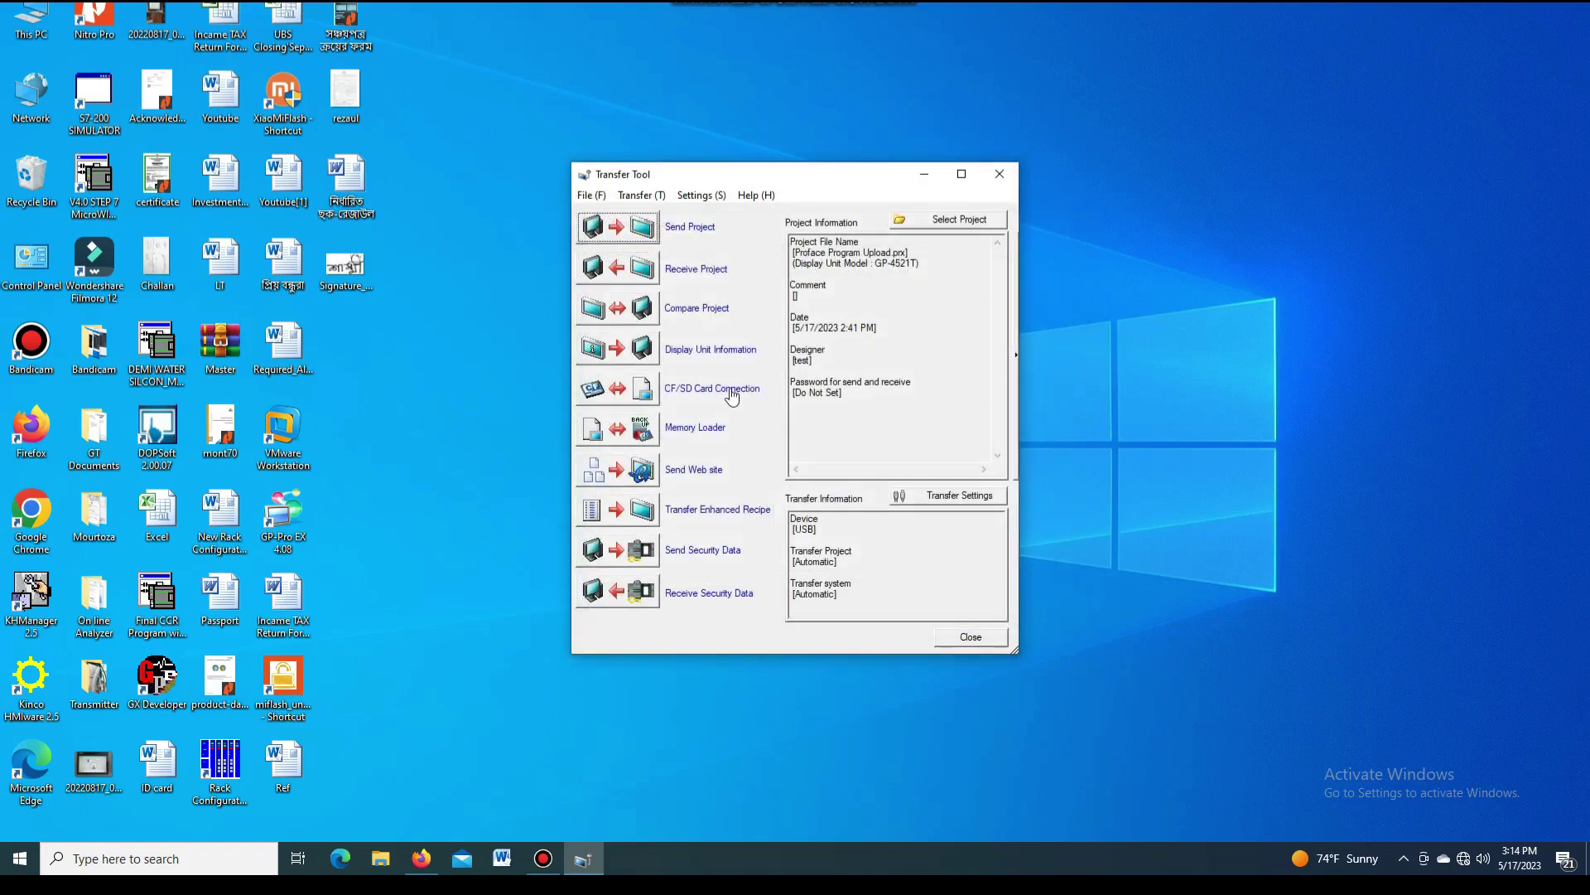
pyautogui.click(962, 497)
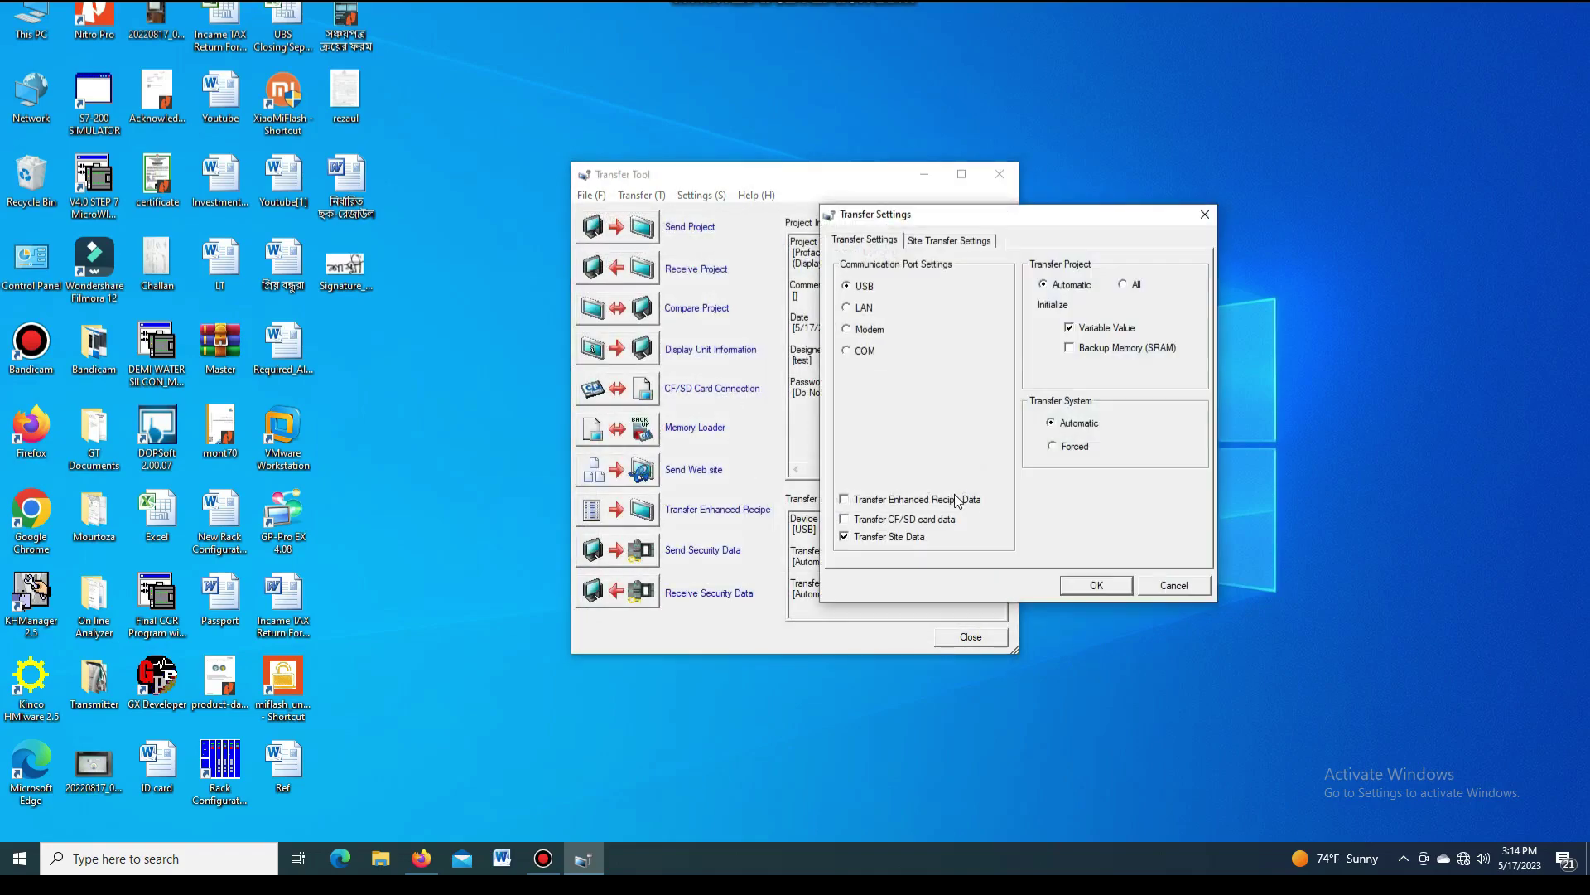
pyautogui.click(866, 307)
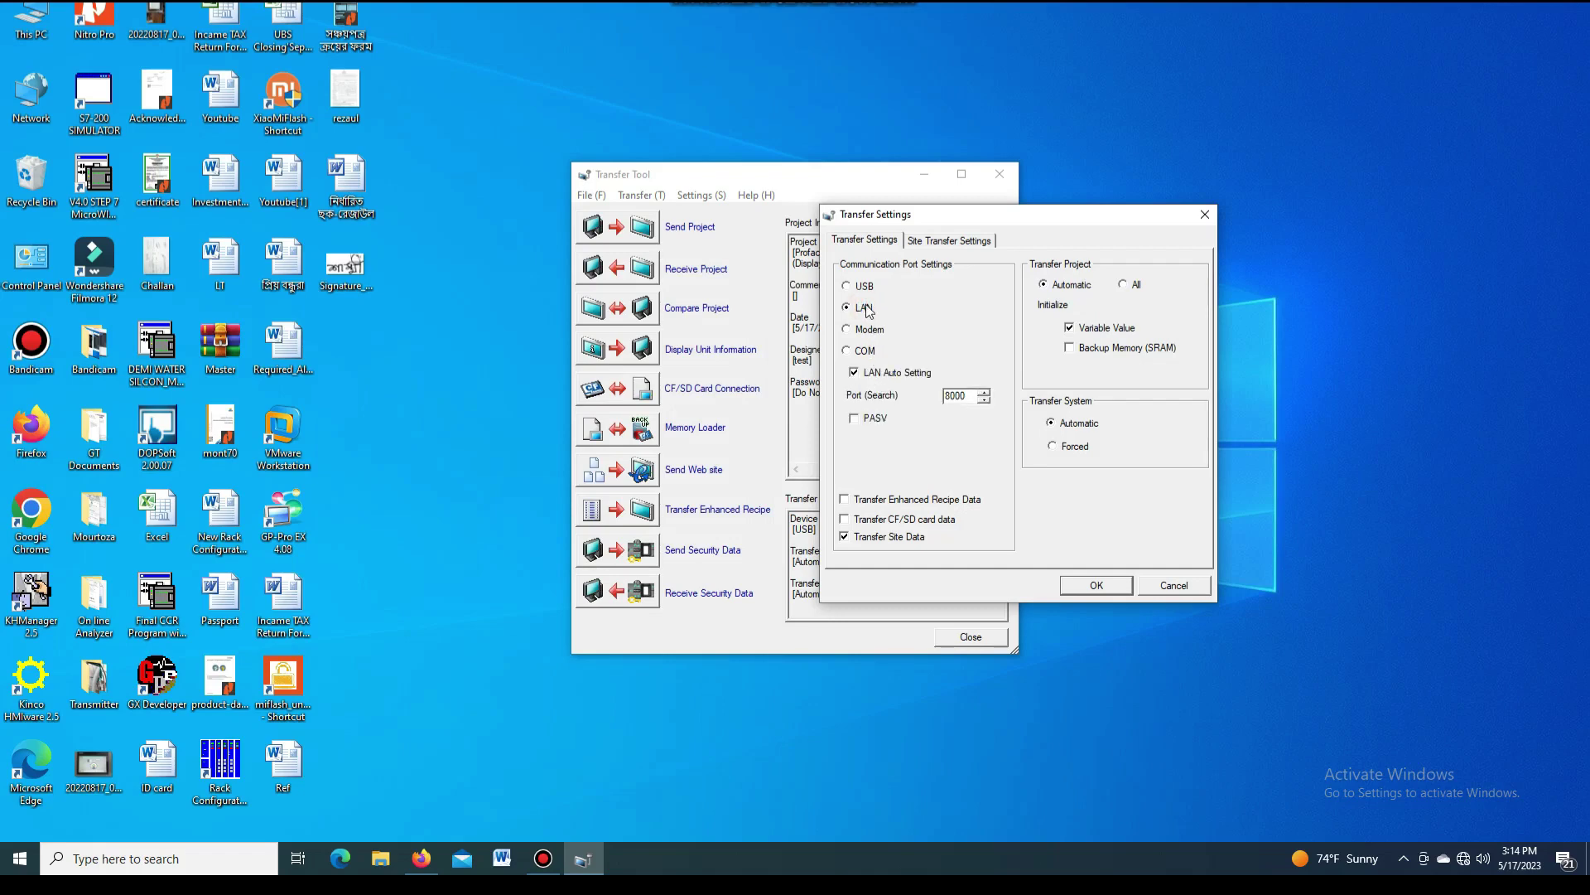
pyautogui.click(1095, 586)
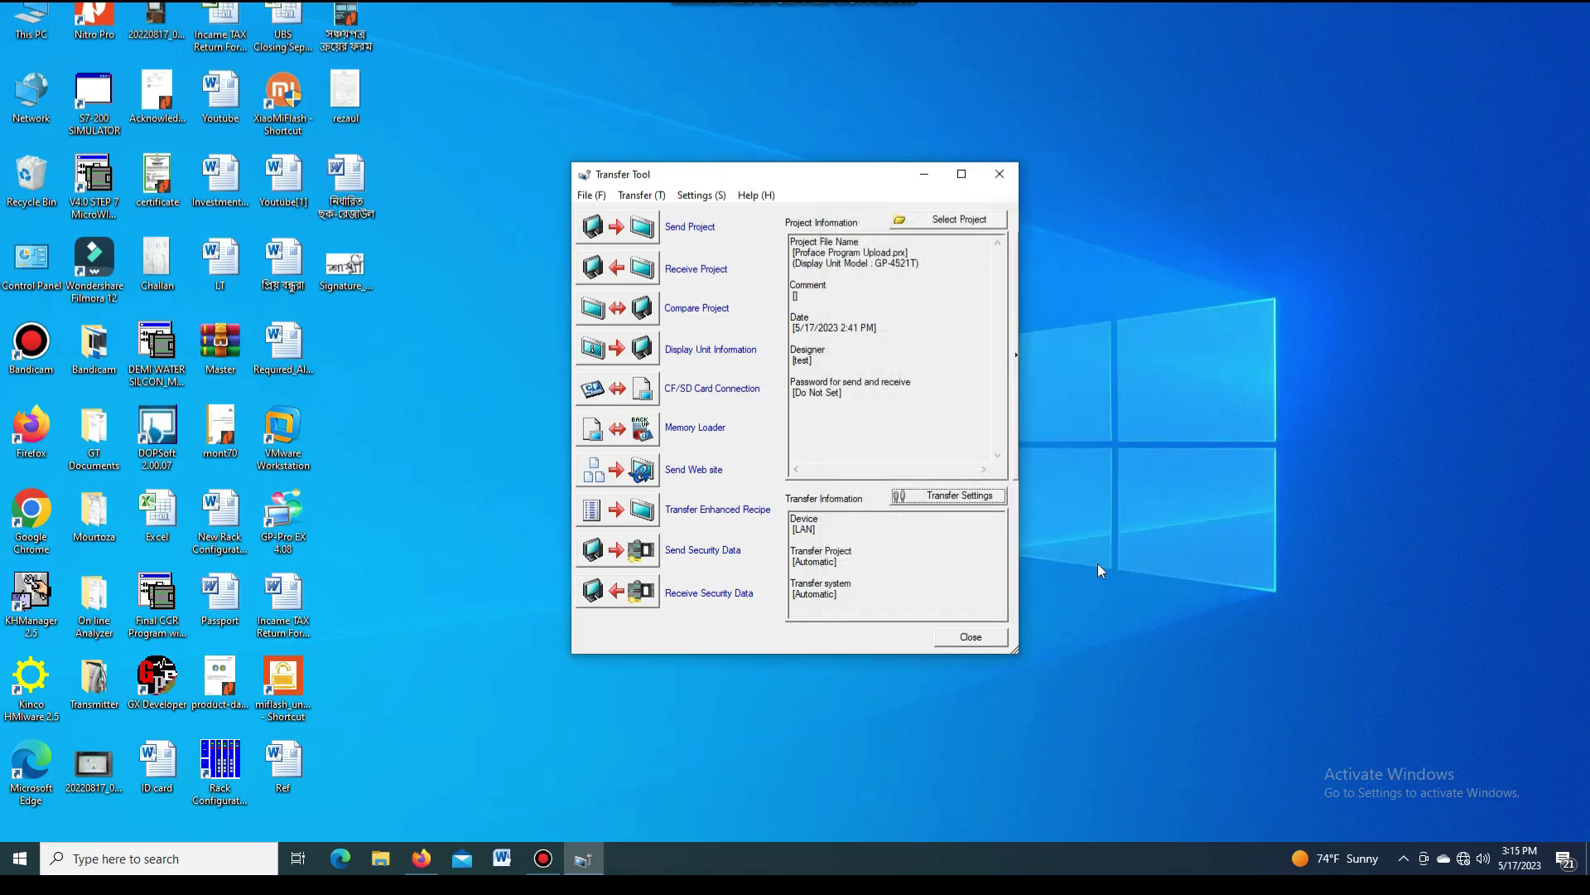
# - Try to receive the project over LAN from display unit 192.168.1.5, replacing "Upload Project" in the Proface folder
pyautogui.click(694, 273)
pyautogui.click(734, 407)
pyautogui.scroll(-1, 735, 406)
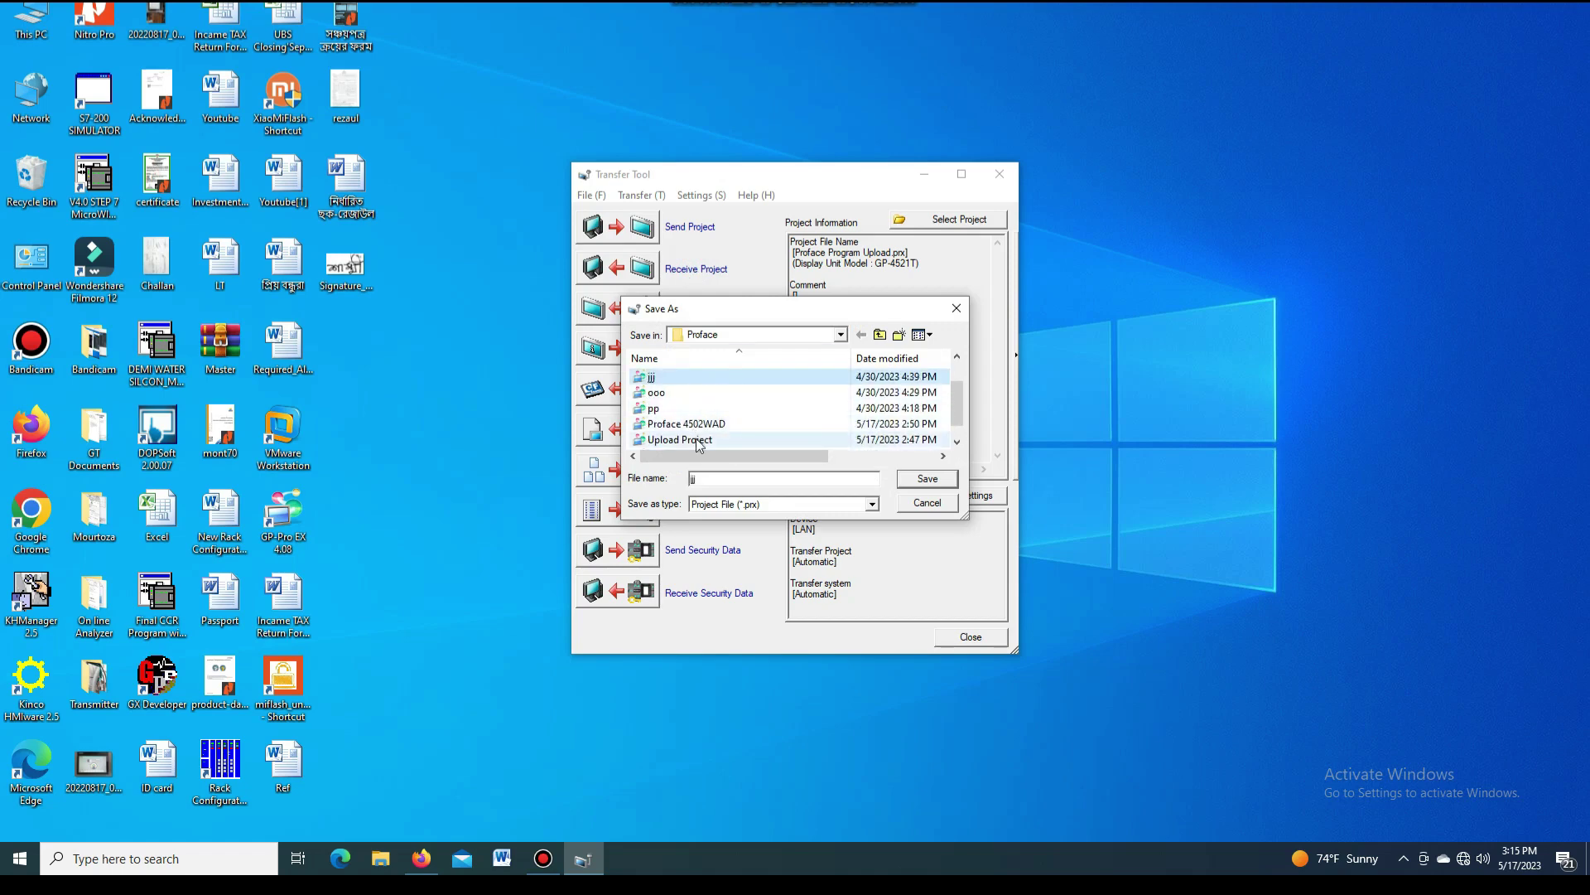
pyautogui.click(698, 440)
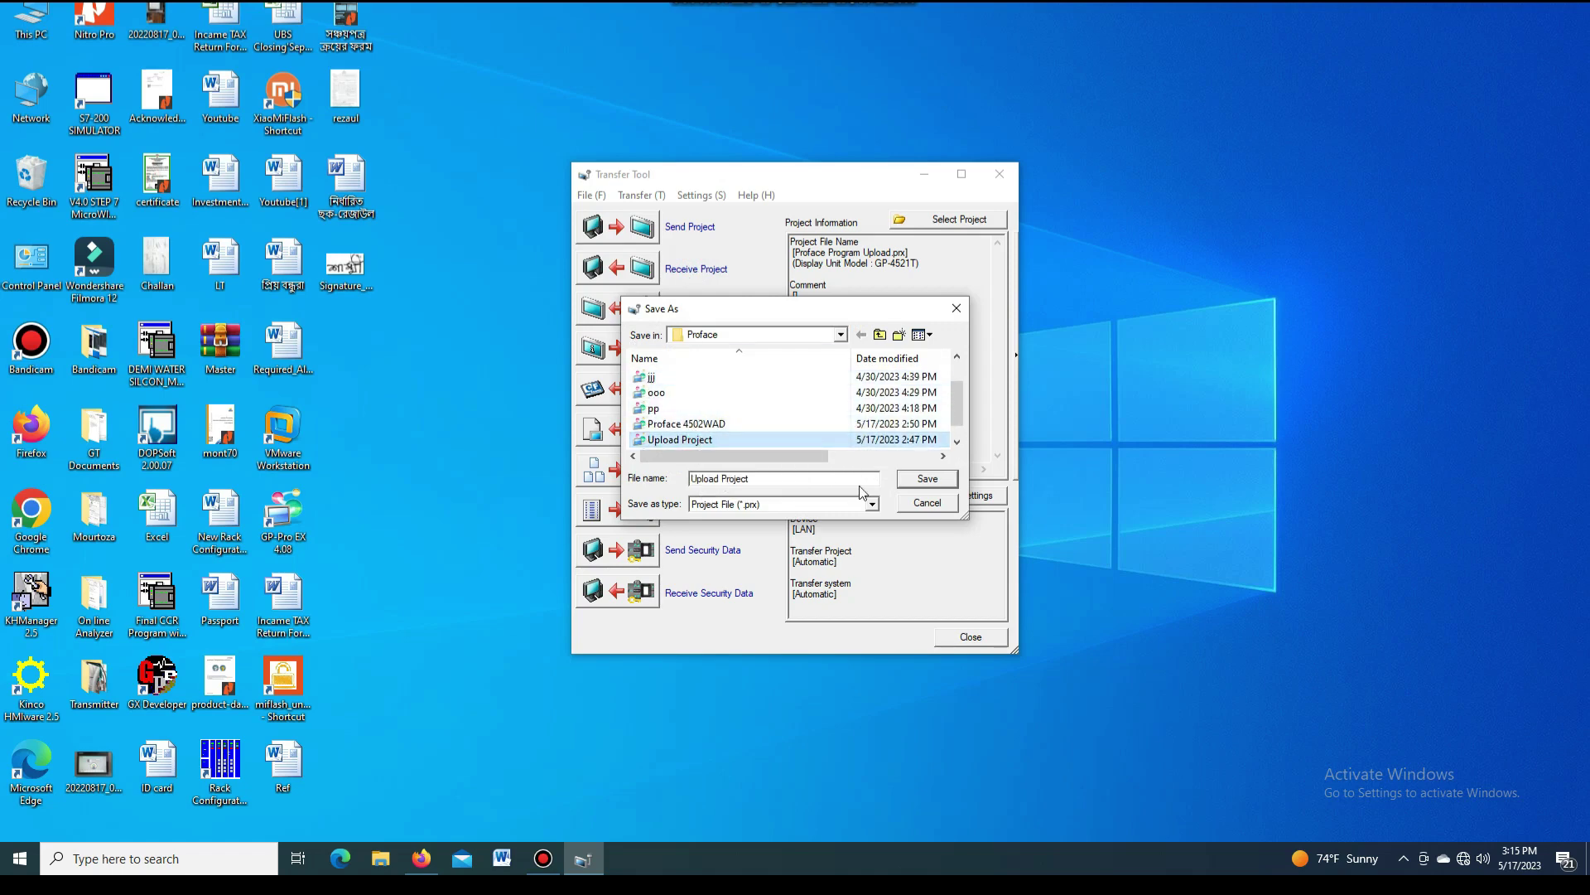
pyautogui.click(927, 480)
pyautogui.click(845, 420)
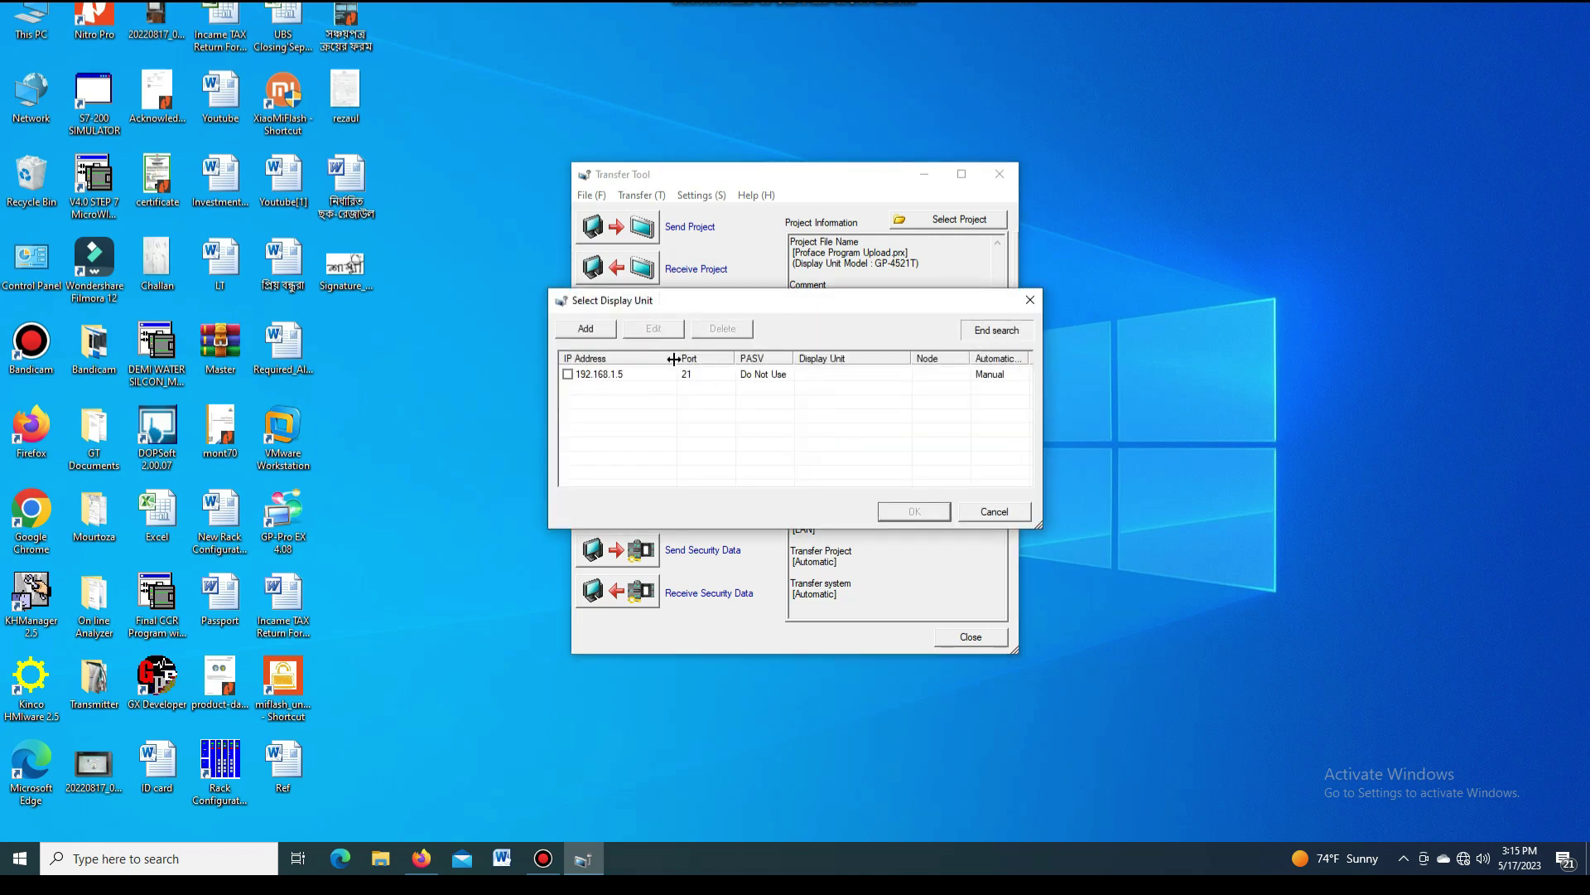
pyautogui.moveTo(678, 357); pyautogui.dragTo(690, 357)
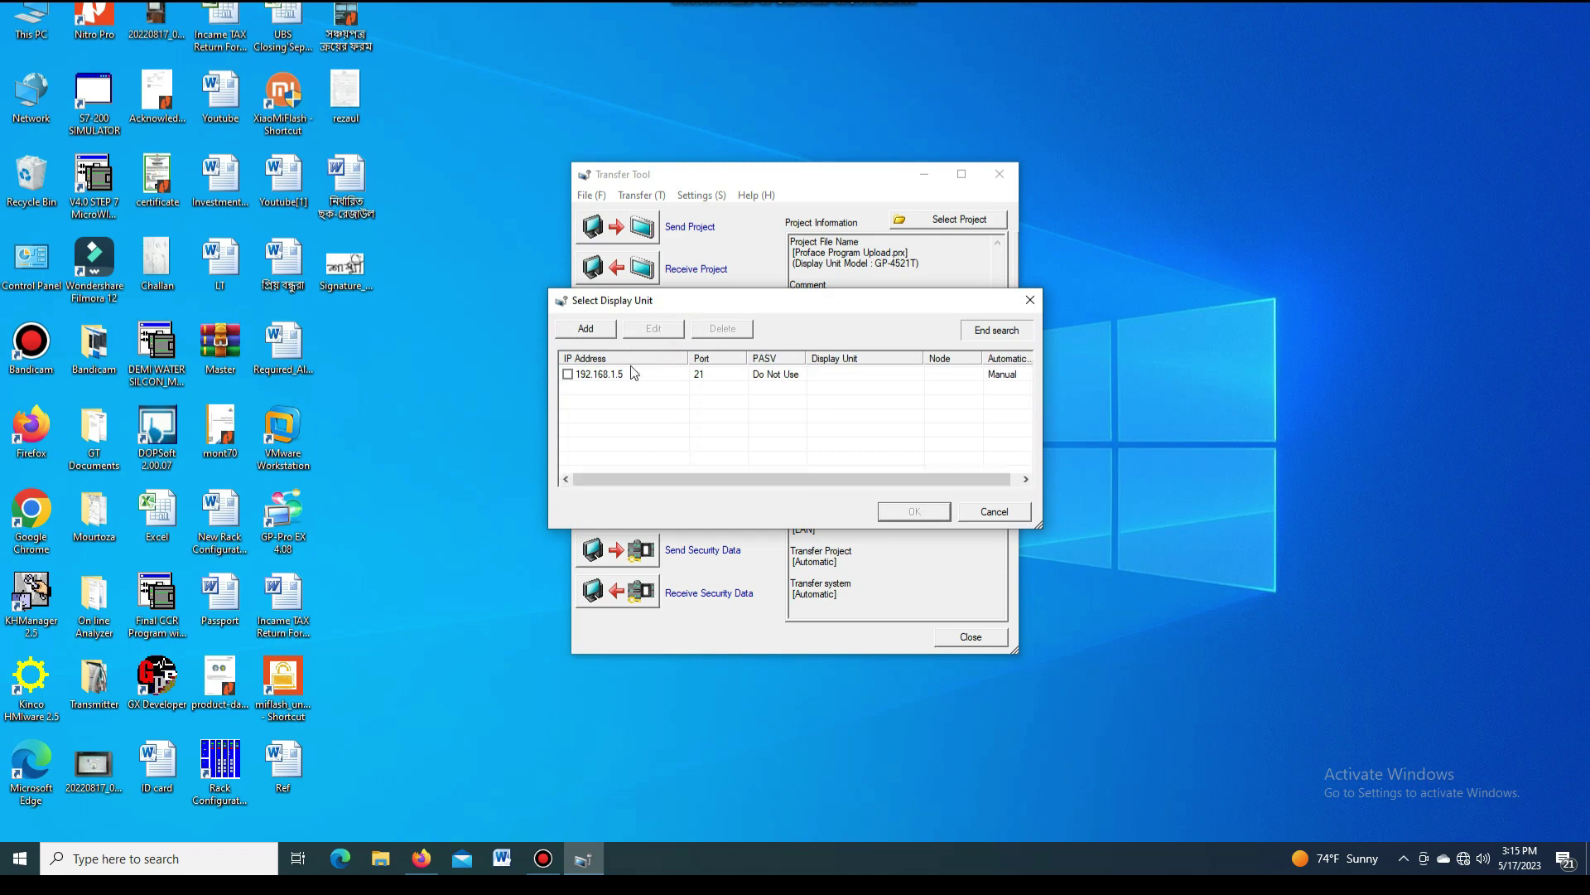
pyautogui.click(577, 377)
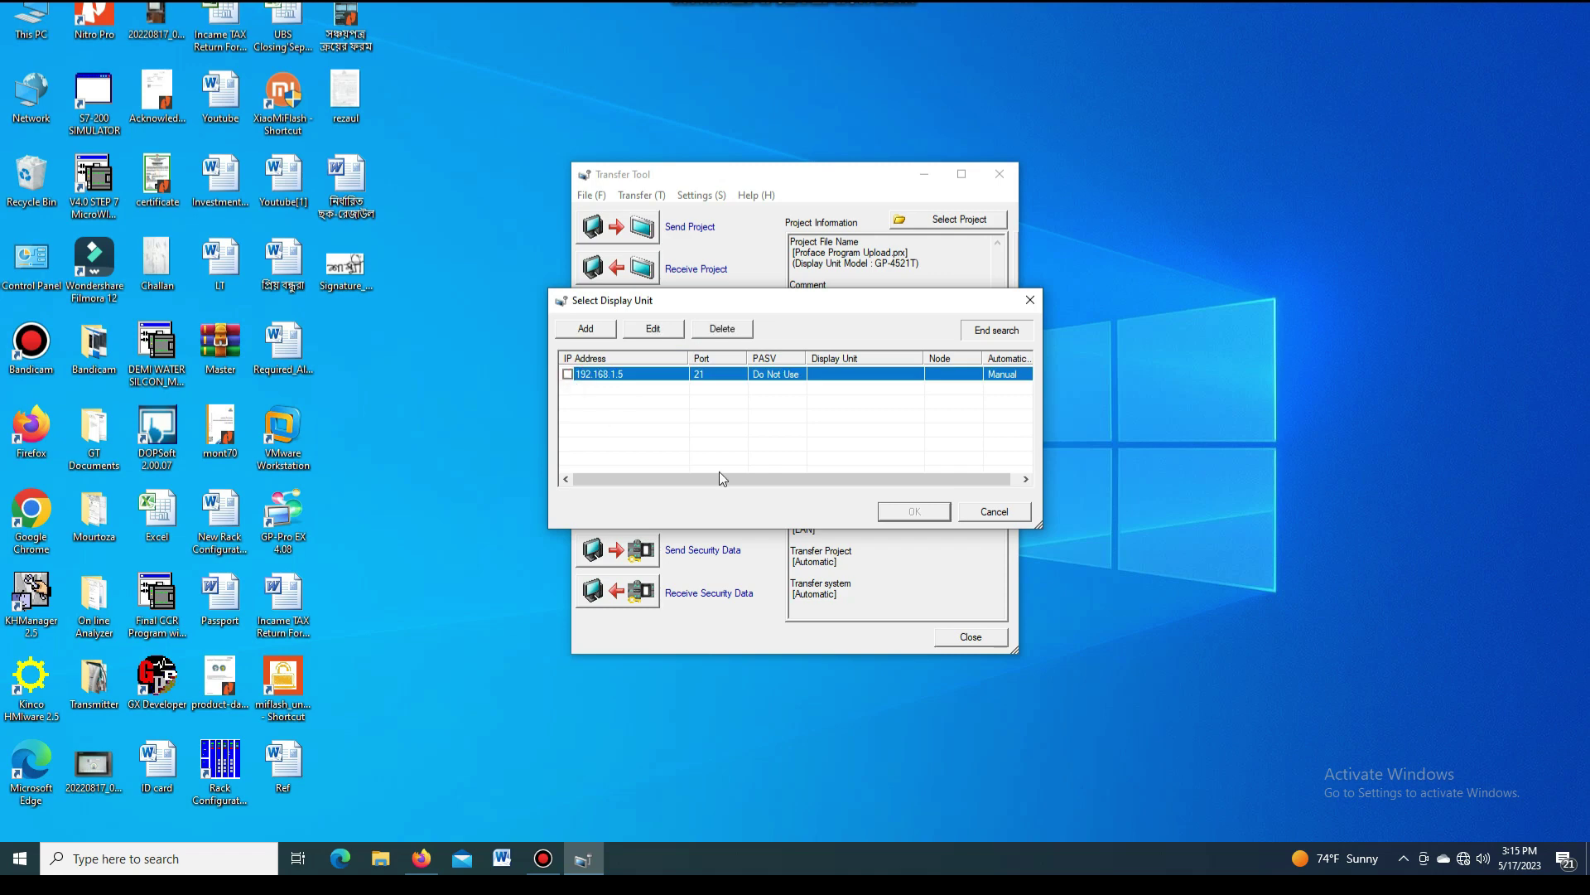
pyautogui.click(568, 375)
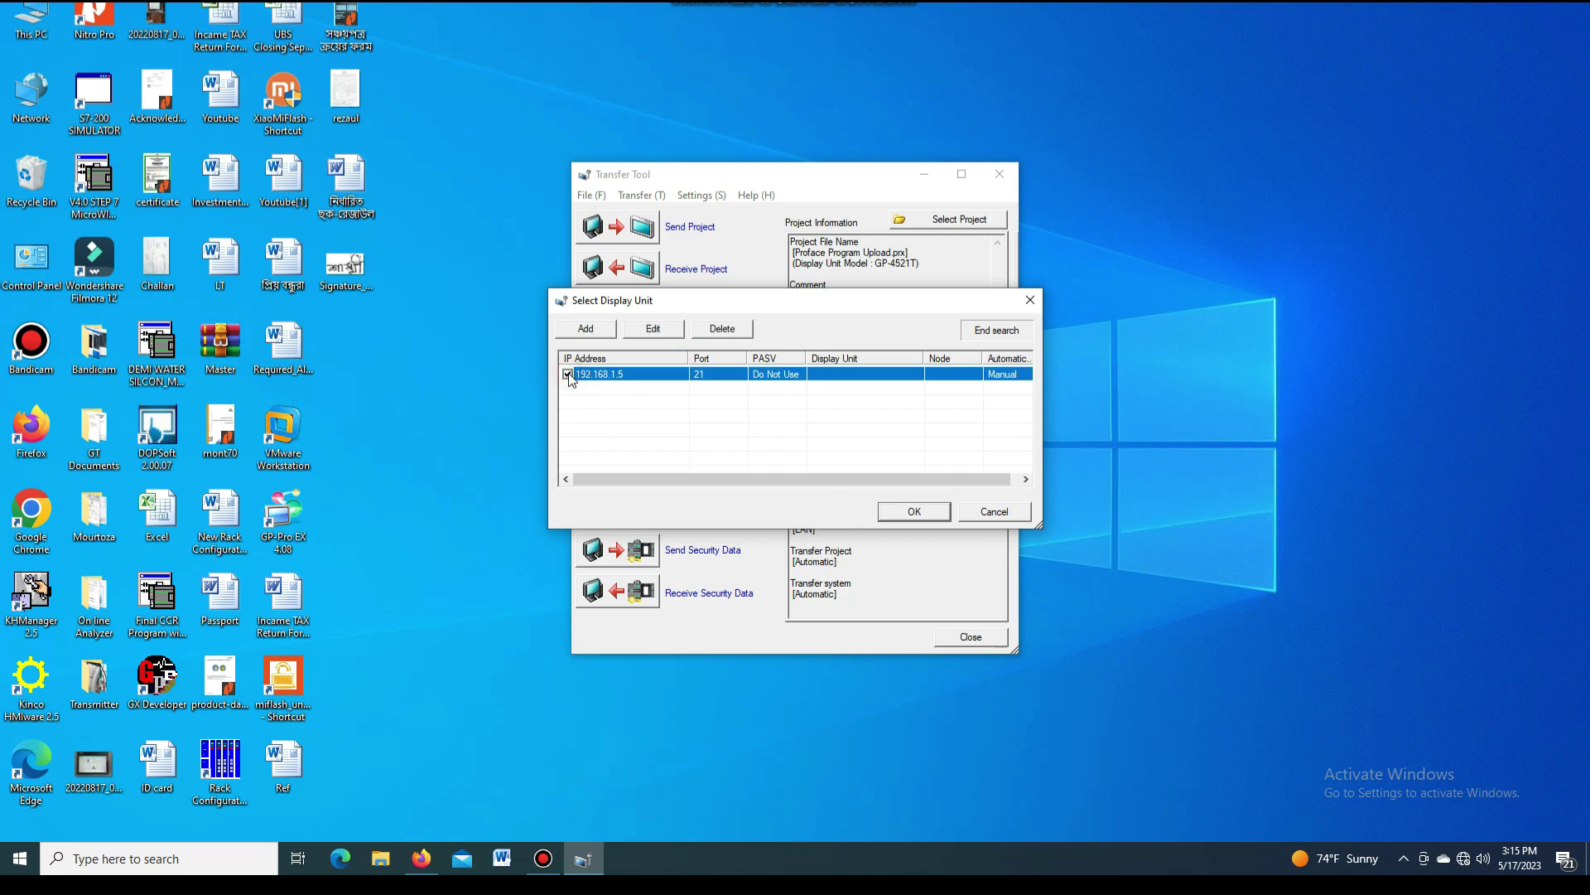
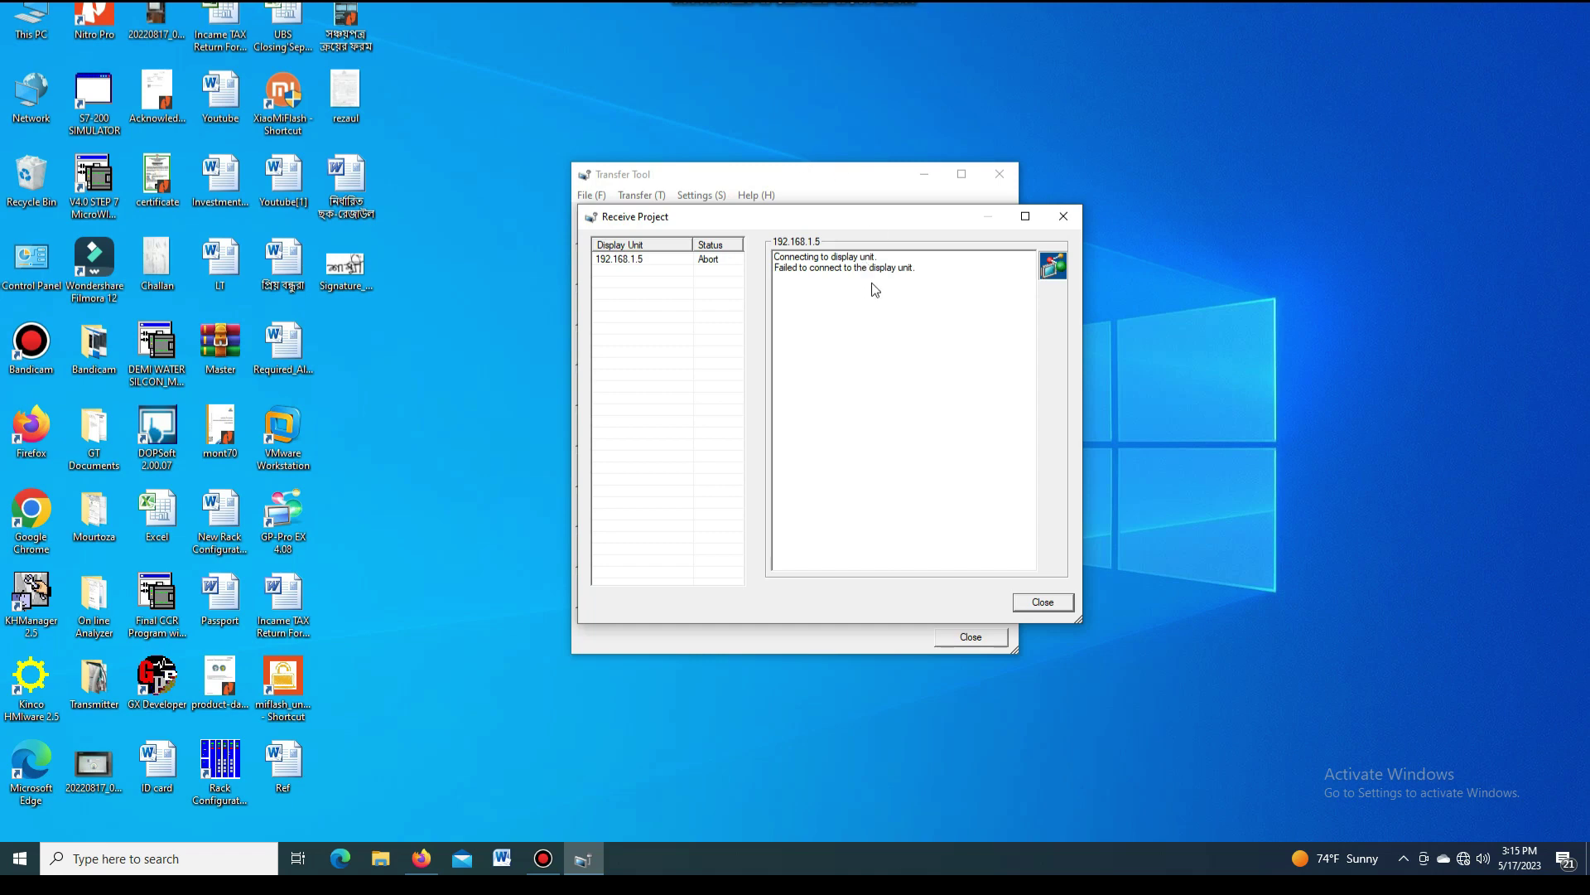
# - Open the PC's network adapter list from the Windows Ethernet settings
pyautogui.click(1463, 859)
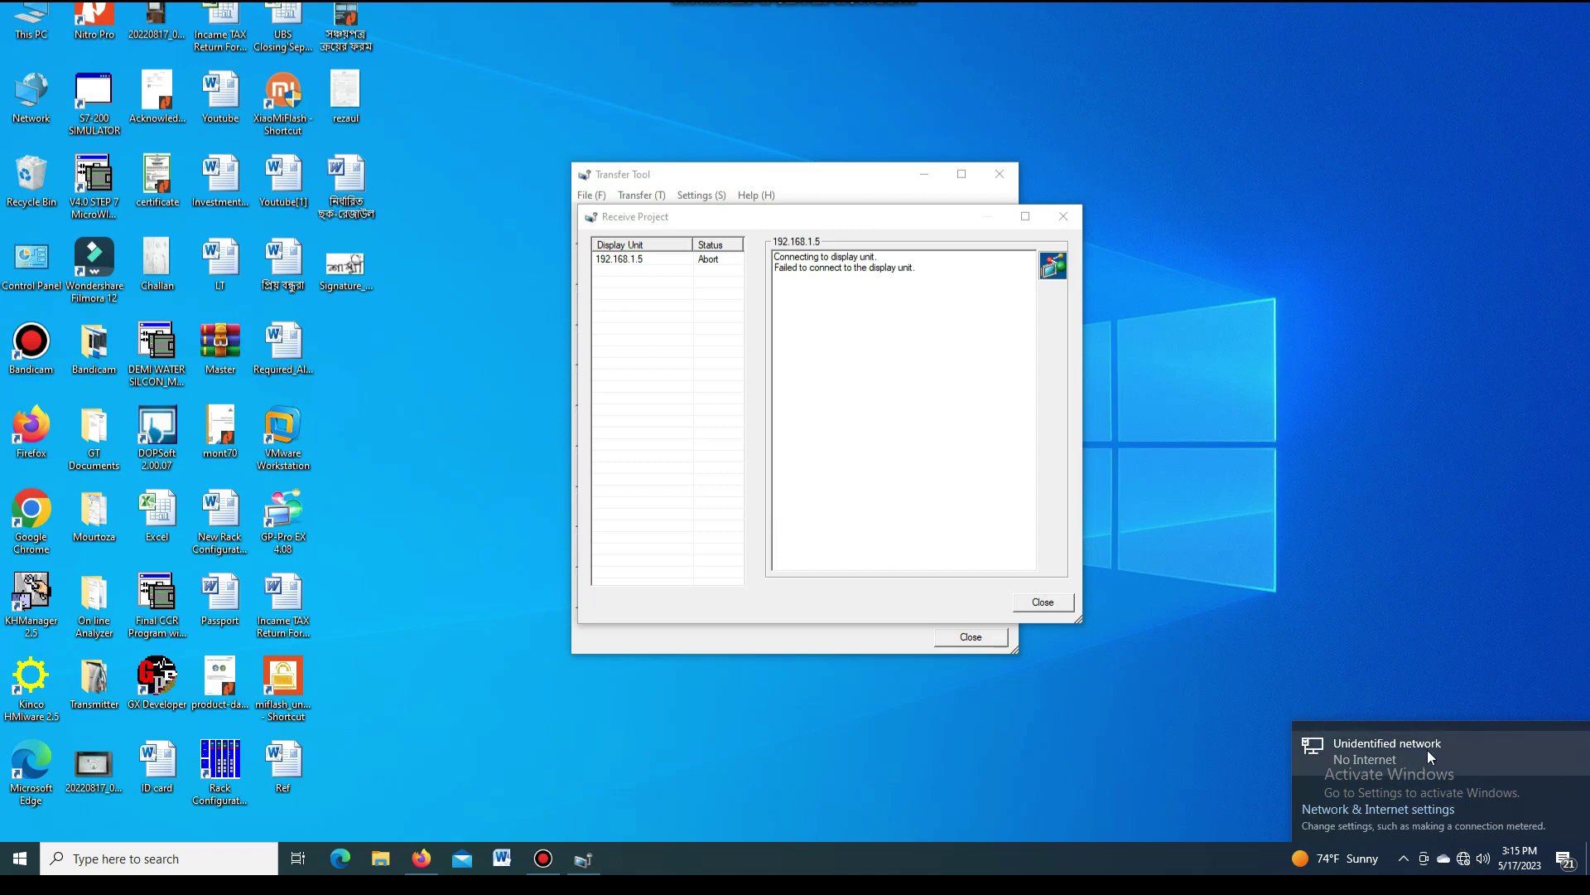
pyautogui.click(1370, 747)
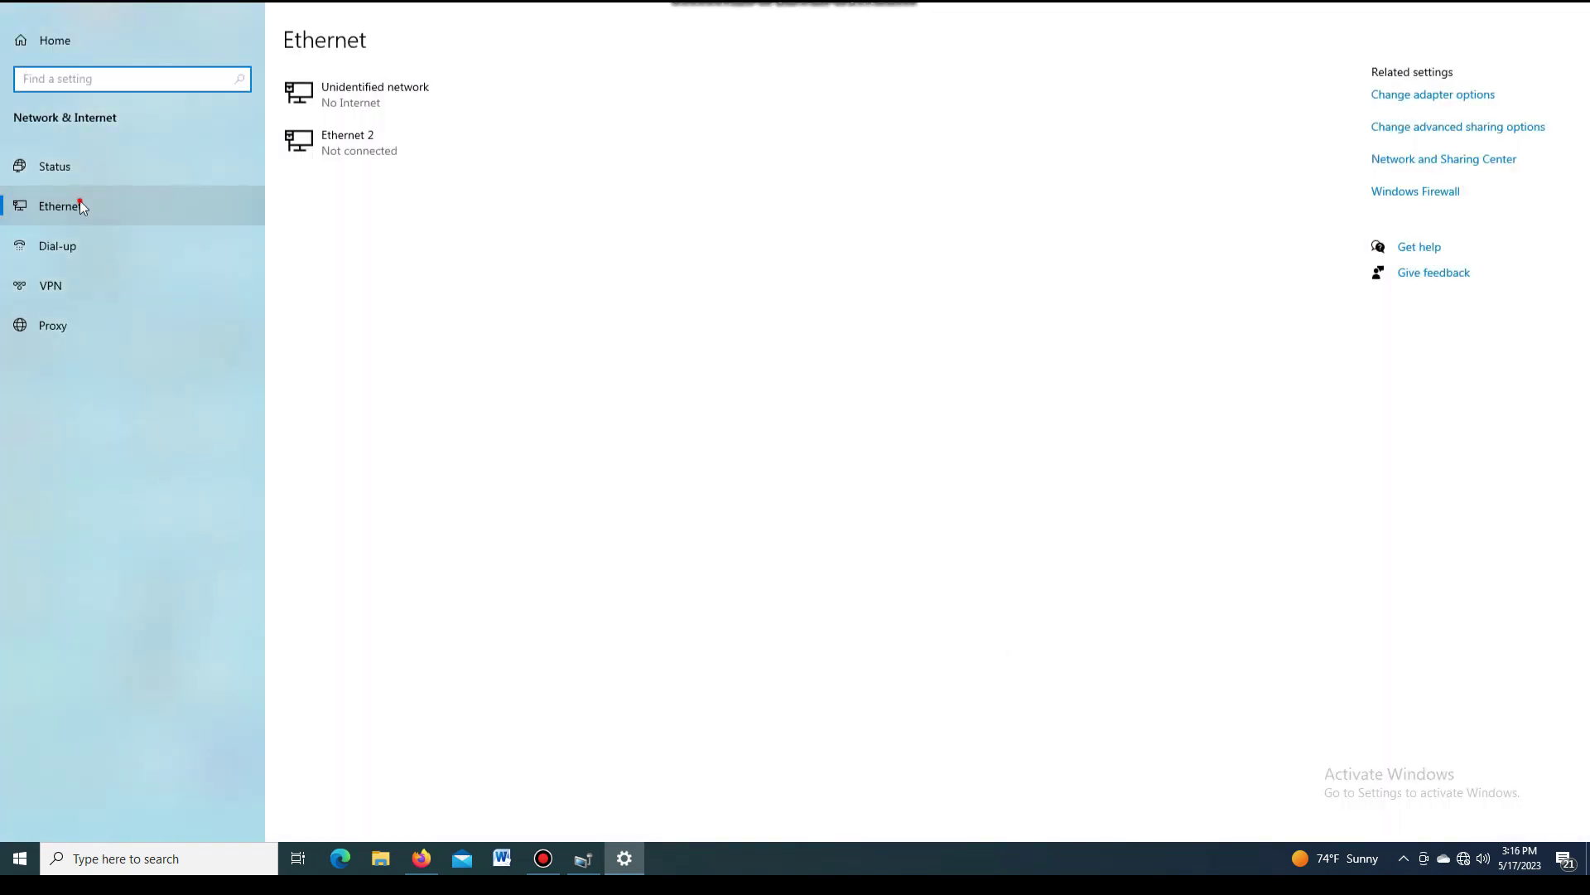
pyautogui.click(81, 203)
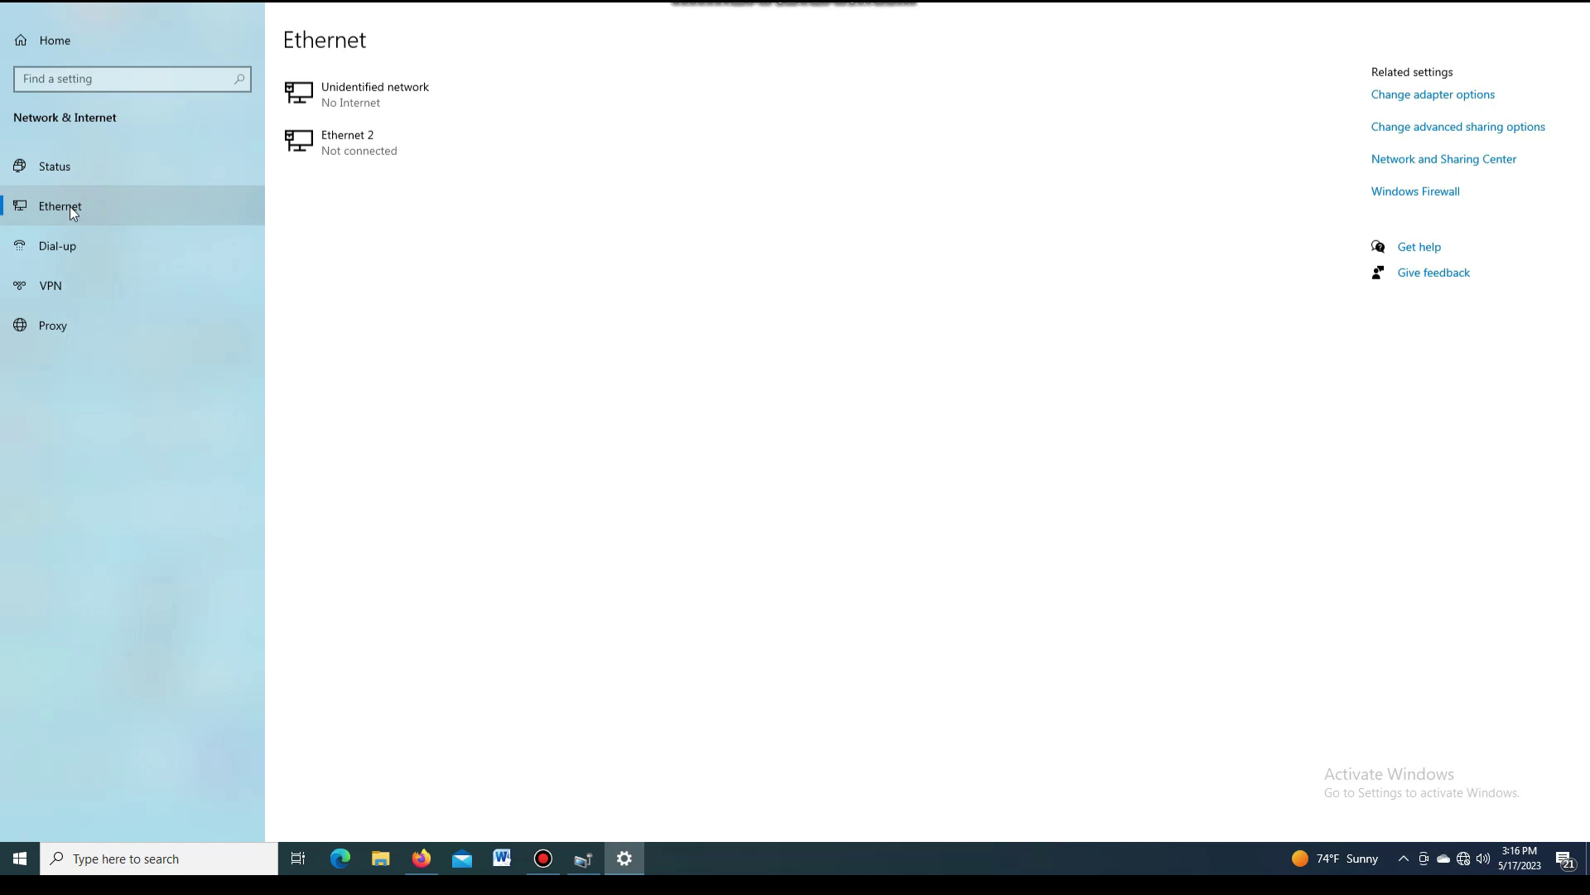
pyautogui.click(1434, 98)
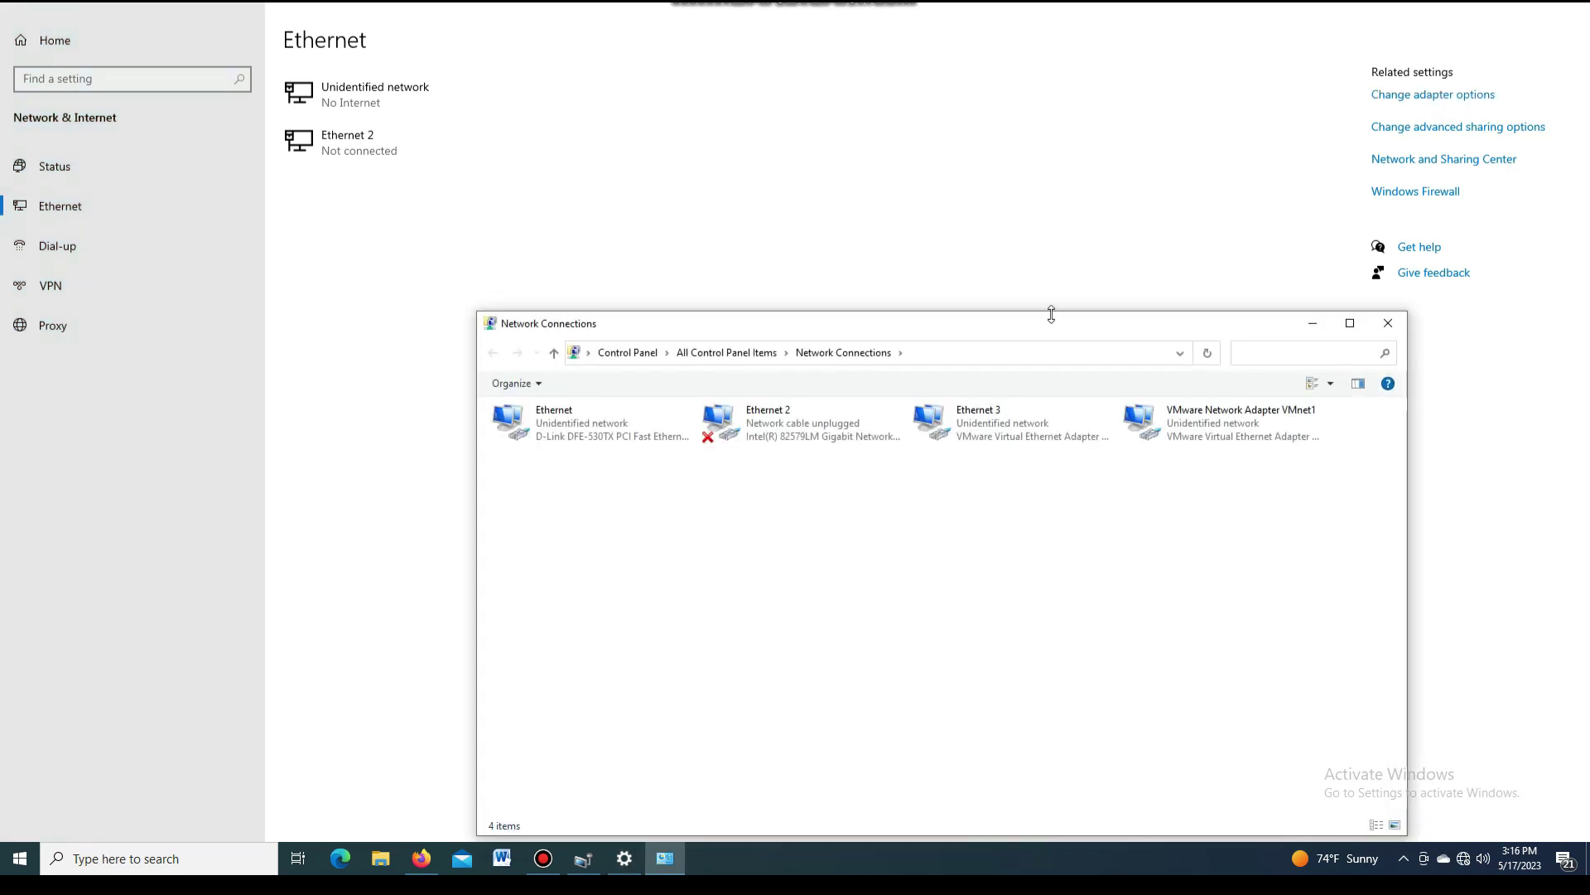
pyautogui.moveTo(1055, 326); pyautogui.dragTo(983, 192)
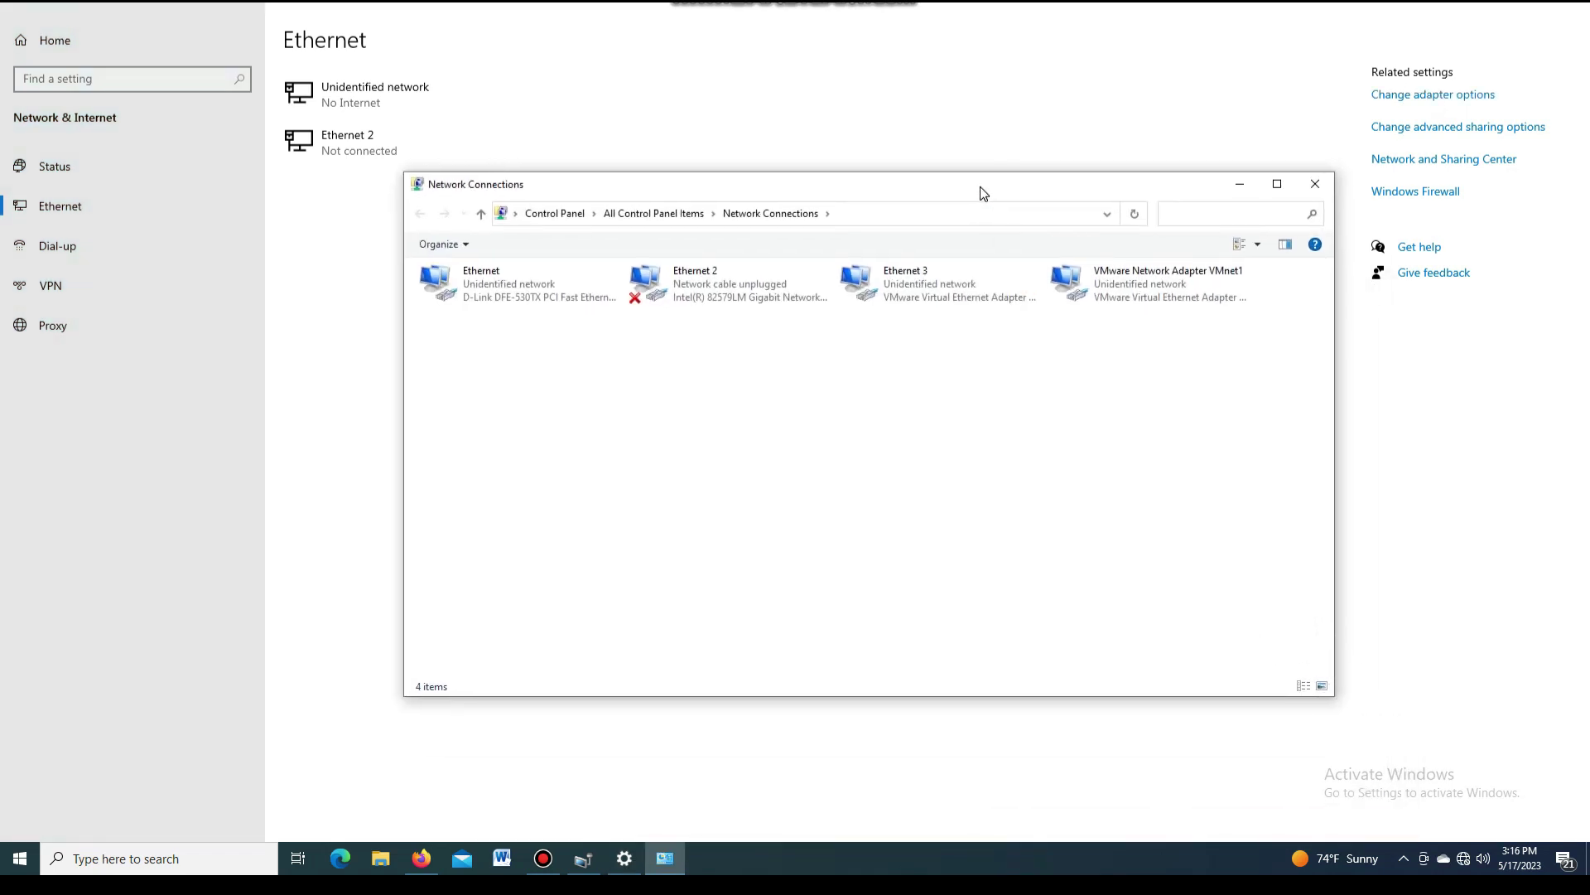
# - Assign the Ethernet adapter the static IPv4 address 192.168.1.20, apply it, and put the network windows away
pyautogui.doubleClick(494, 290)
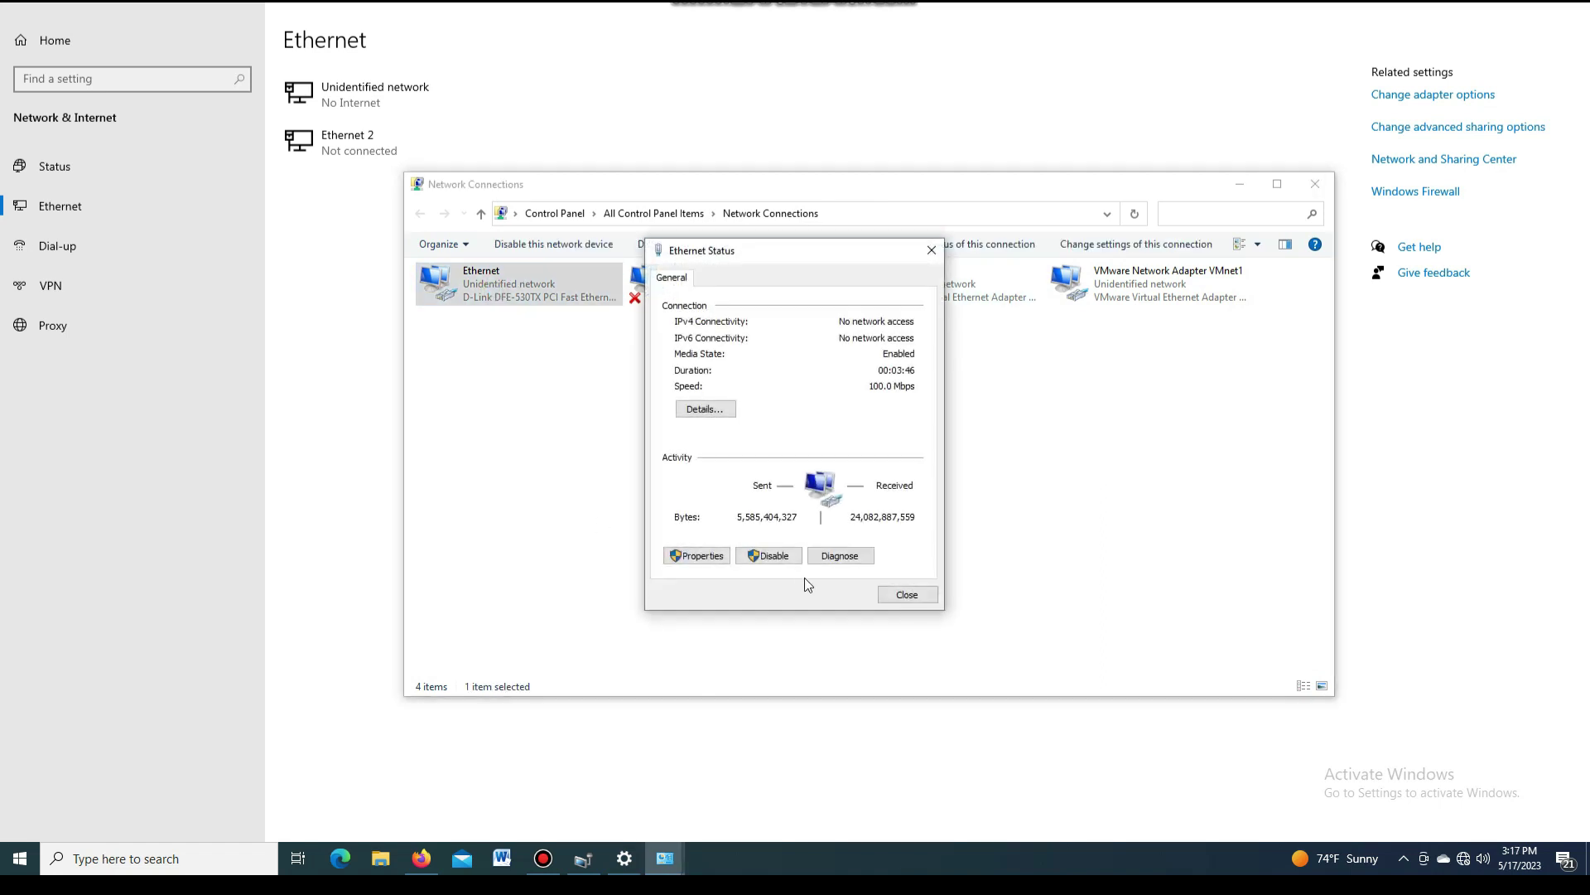
pyautogui.click(709, 555)
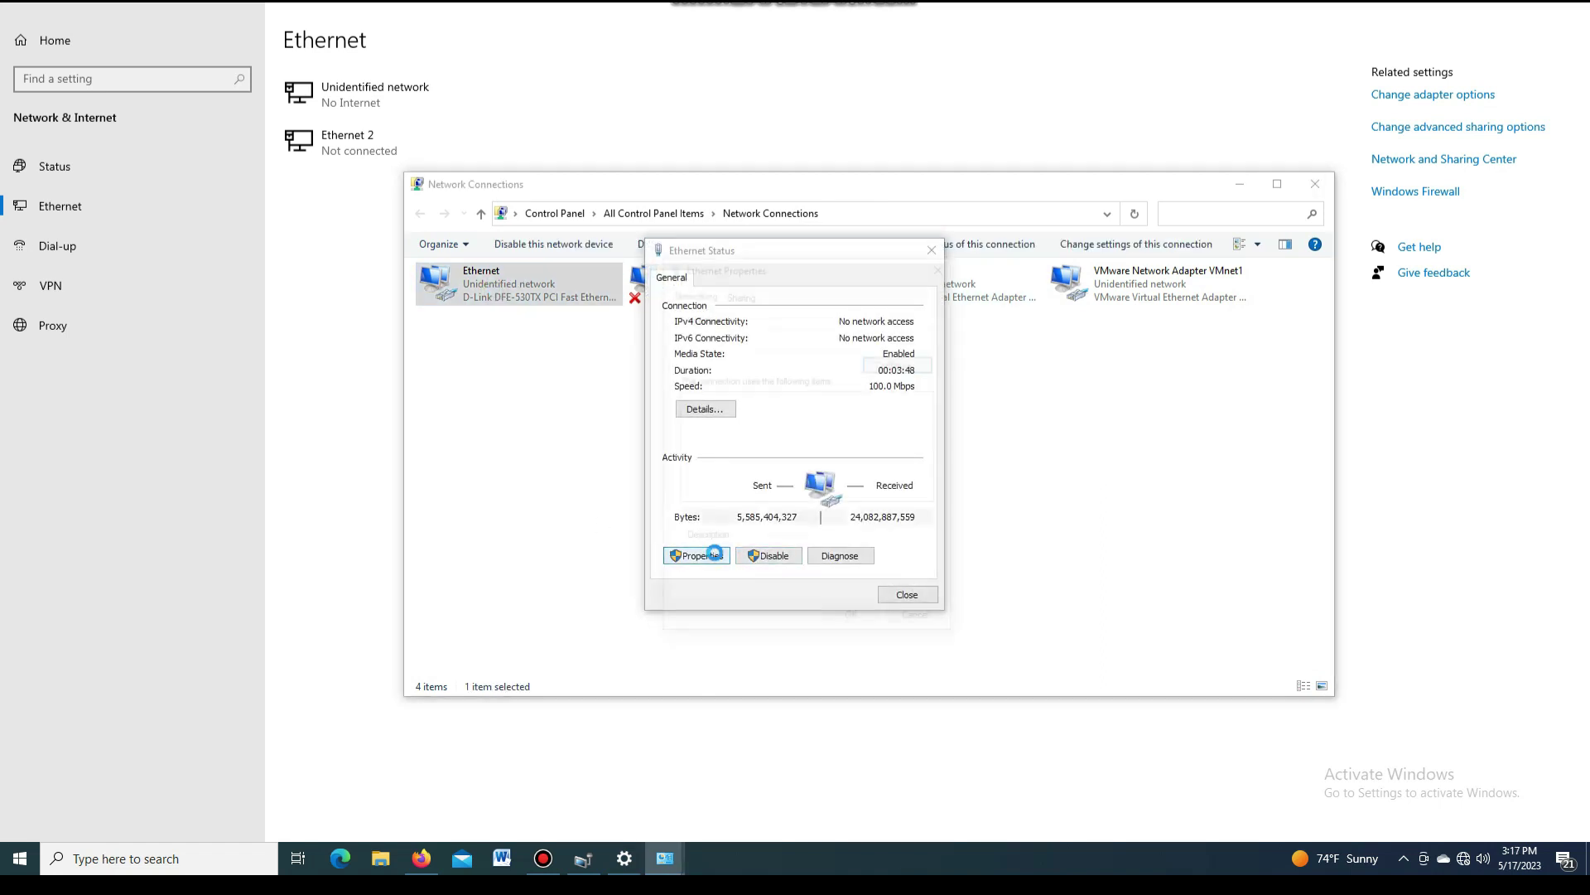
pyautogui.doubleClick(808, 454)
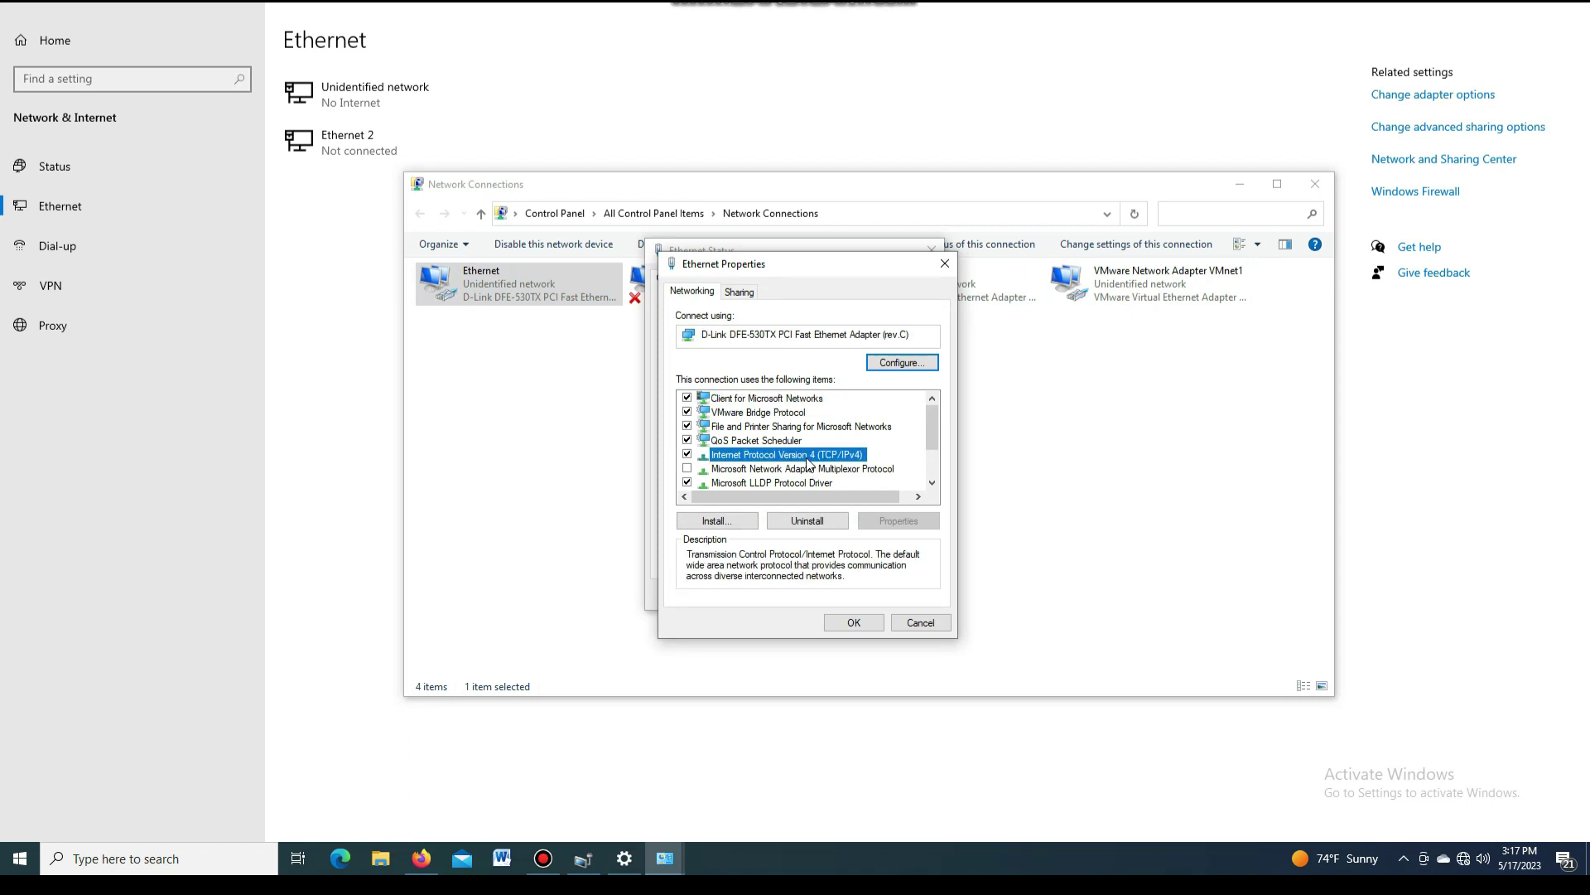
pyautogui.click(797, 453)
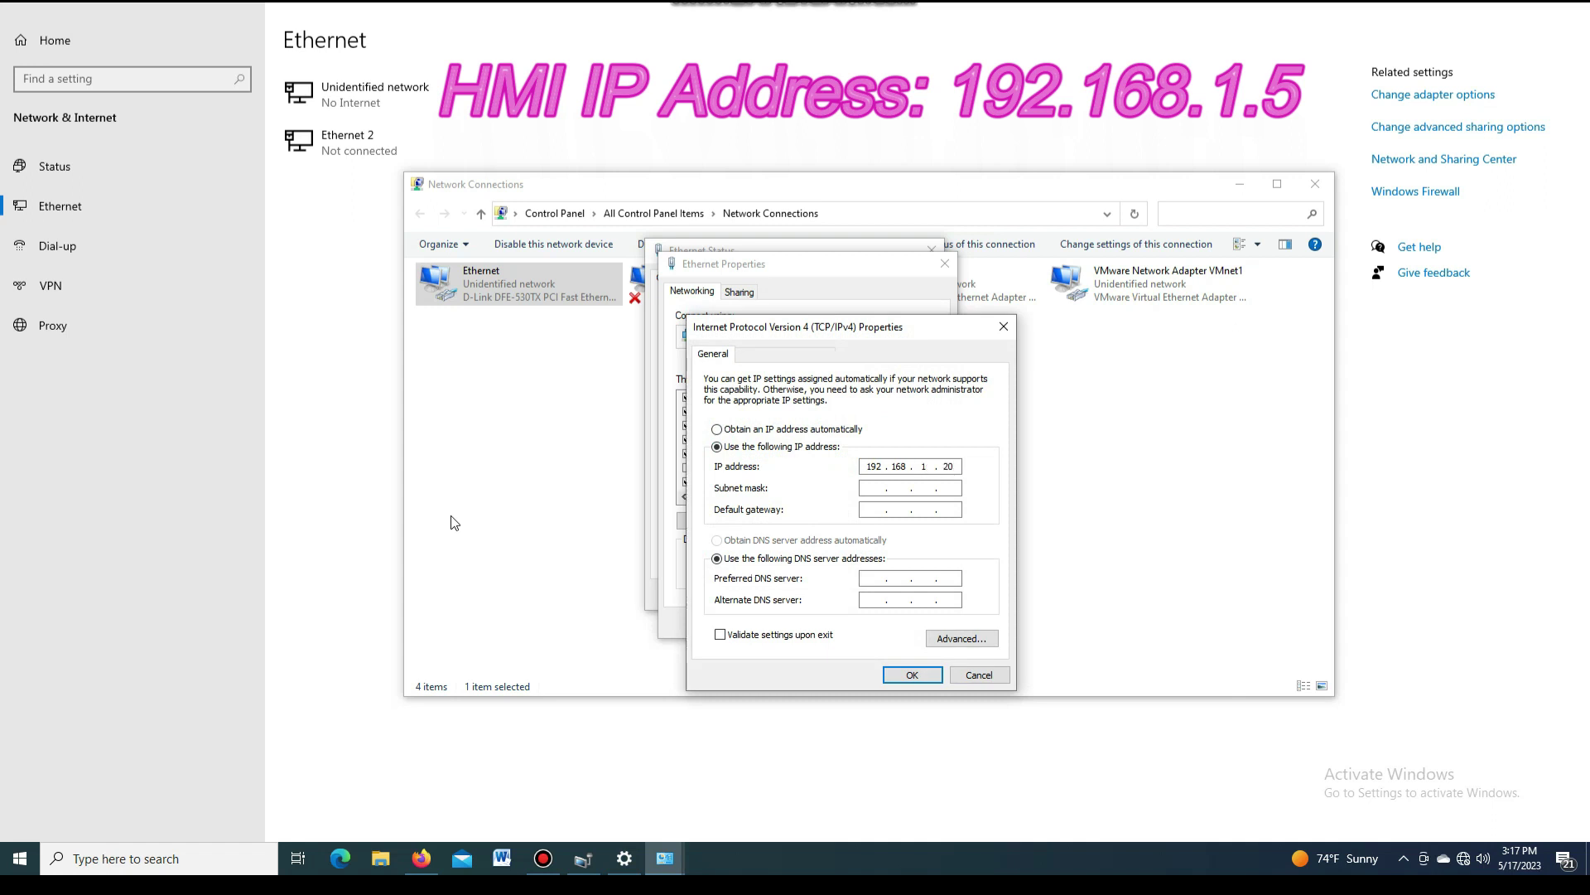
pyautogui.click(893, 489)
pyautogui.click(912, 674)
pyautogui.click(855, 623)
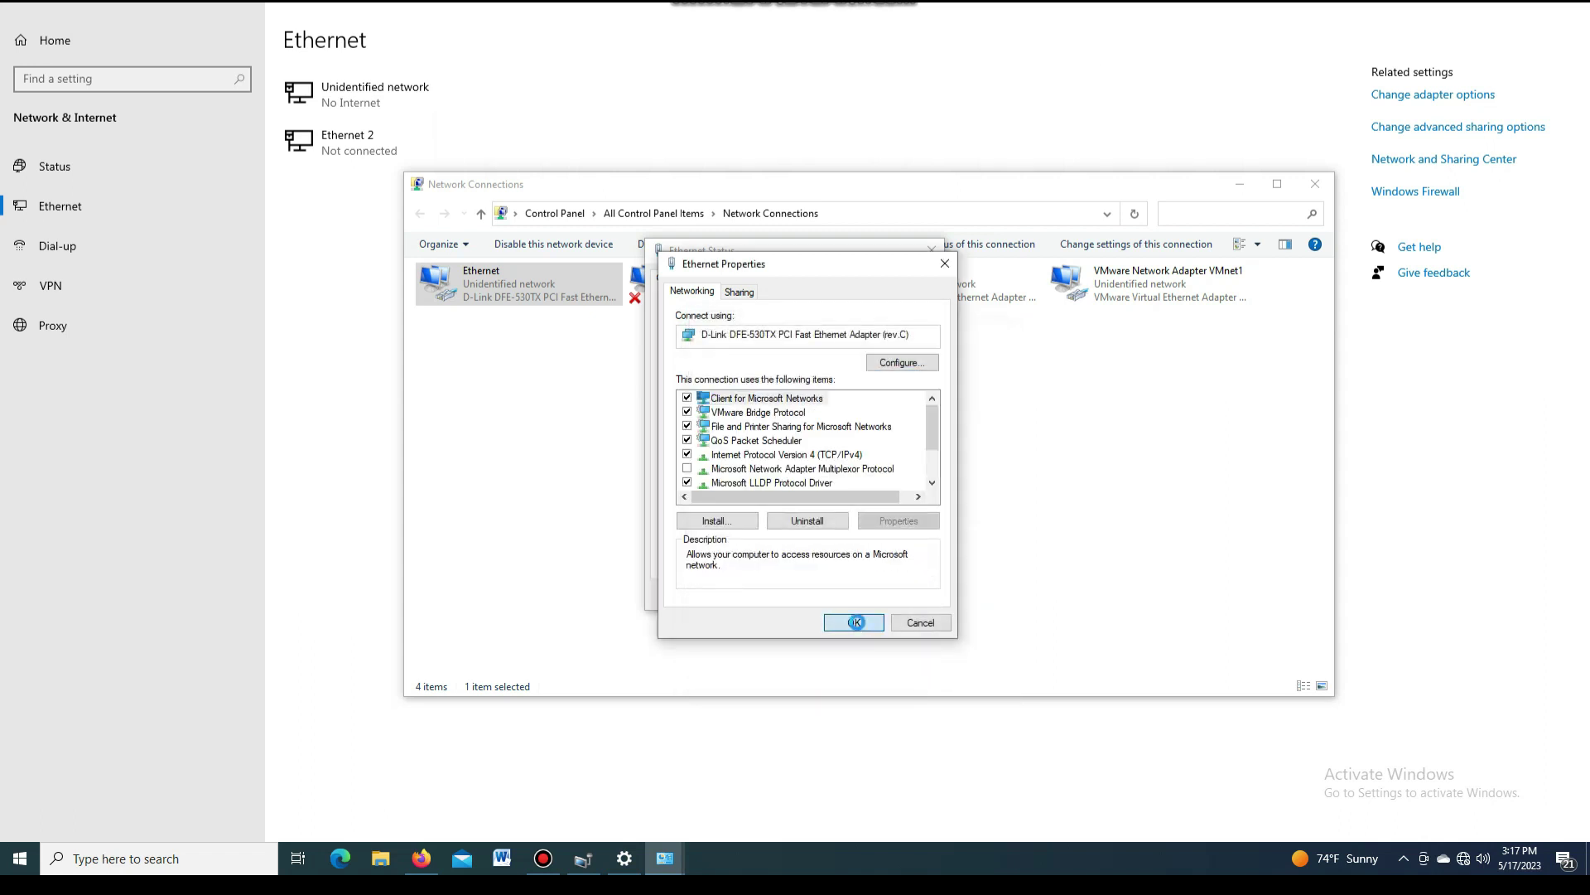
pyautogui.click(906, 595)
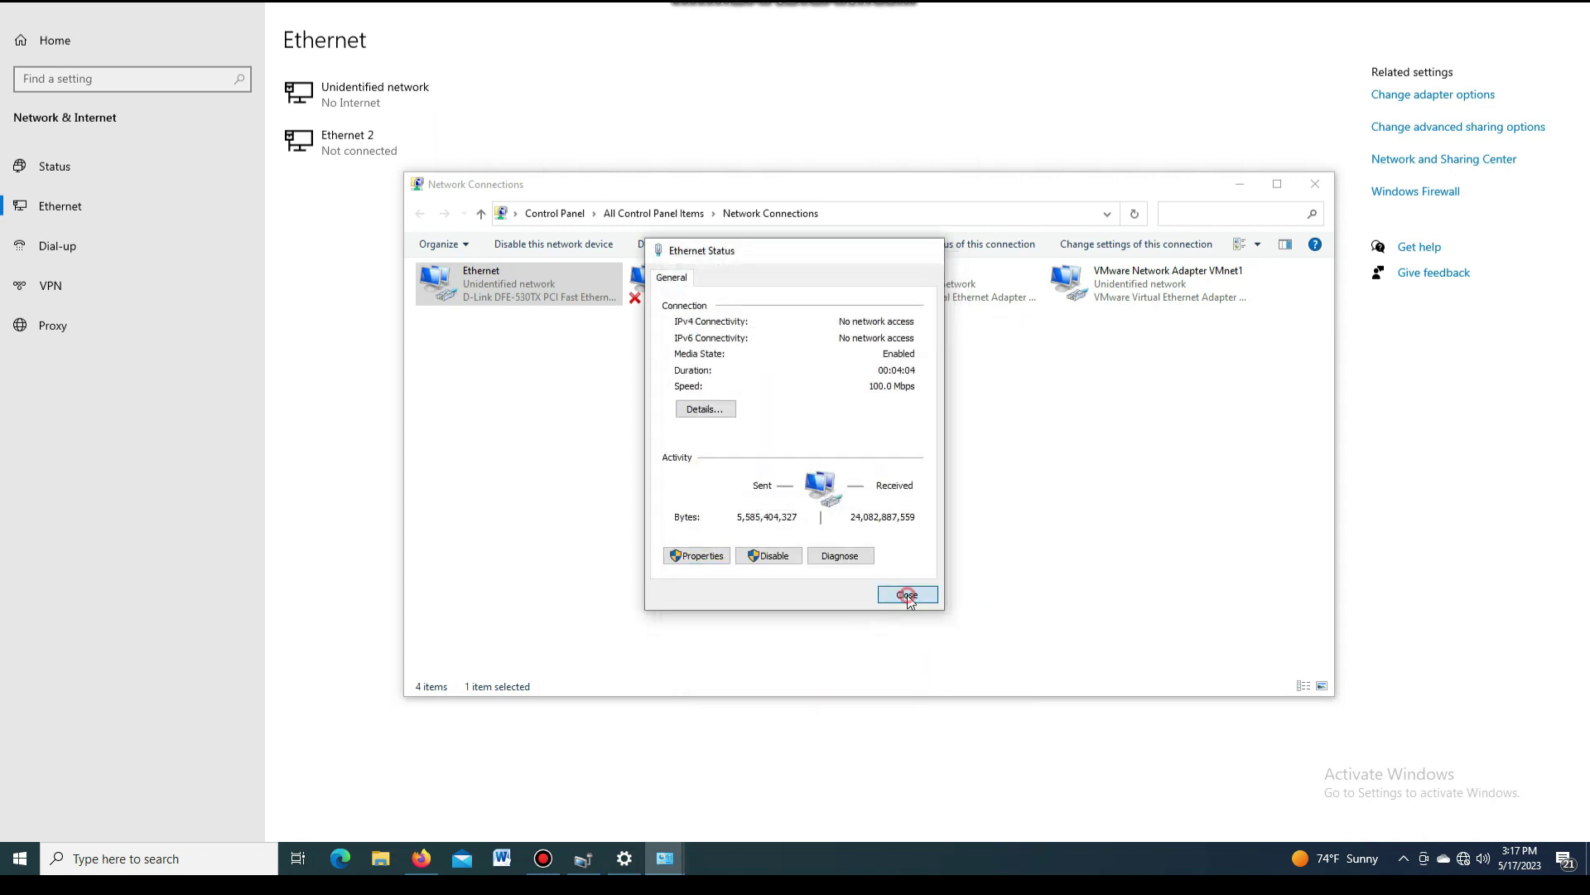
pyautogui.click(1240, 183)
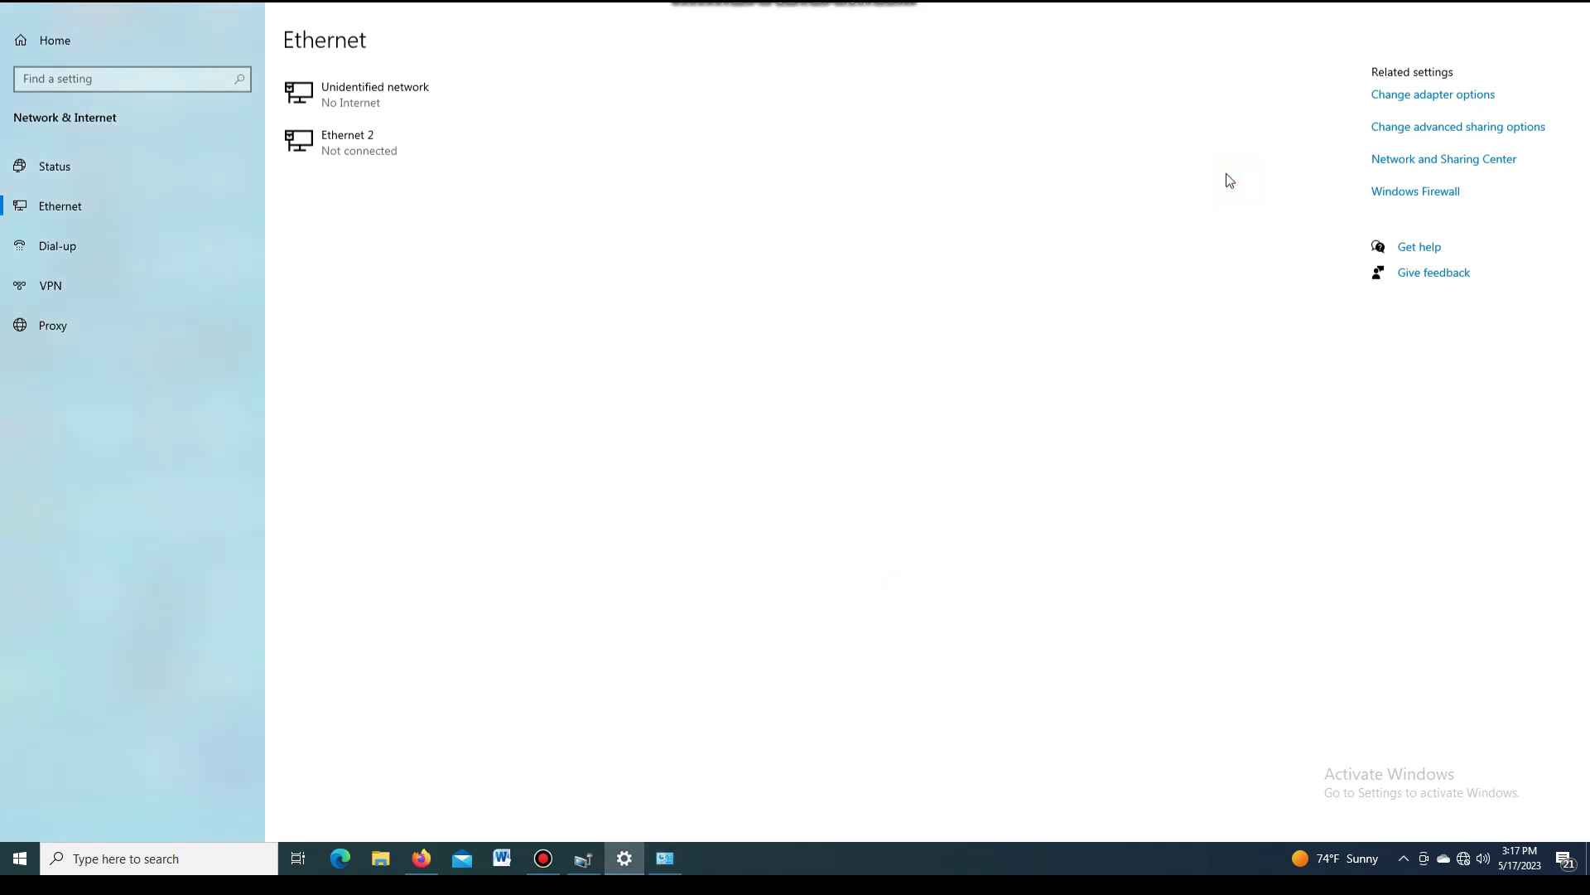
pyautogui.click(1495, 4)
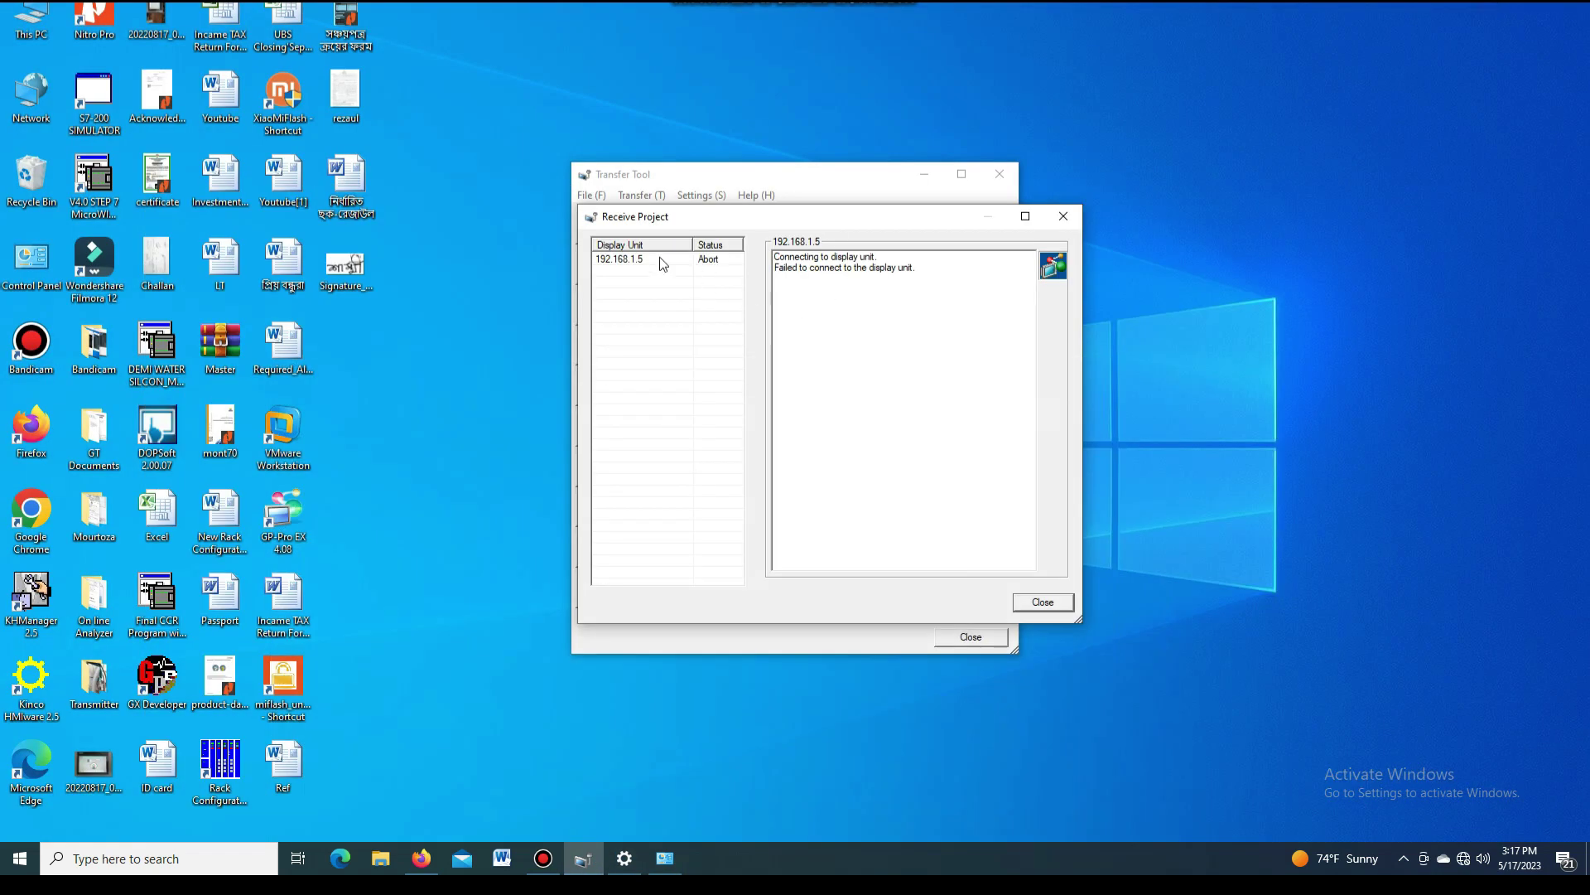
# - Close the old receive window and receive the project from display unit 192.168.1.5, replacing "Upload Project" in the Proface folder
pyautogui.click(1064, 219)
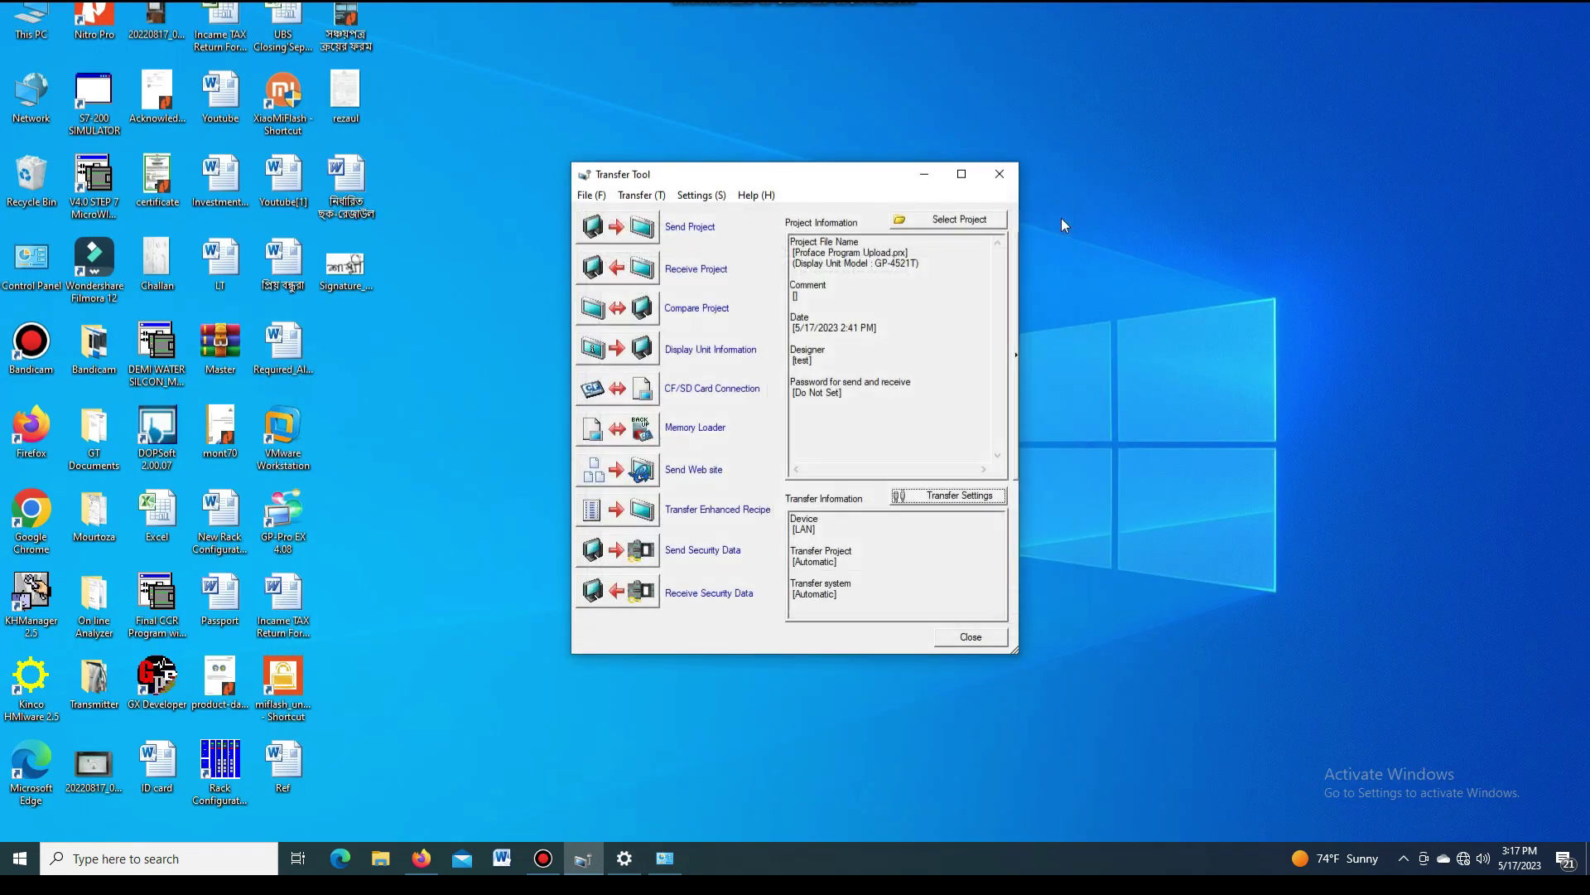
pyautogui.click(686, 270)
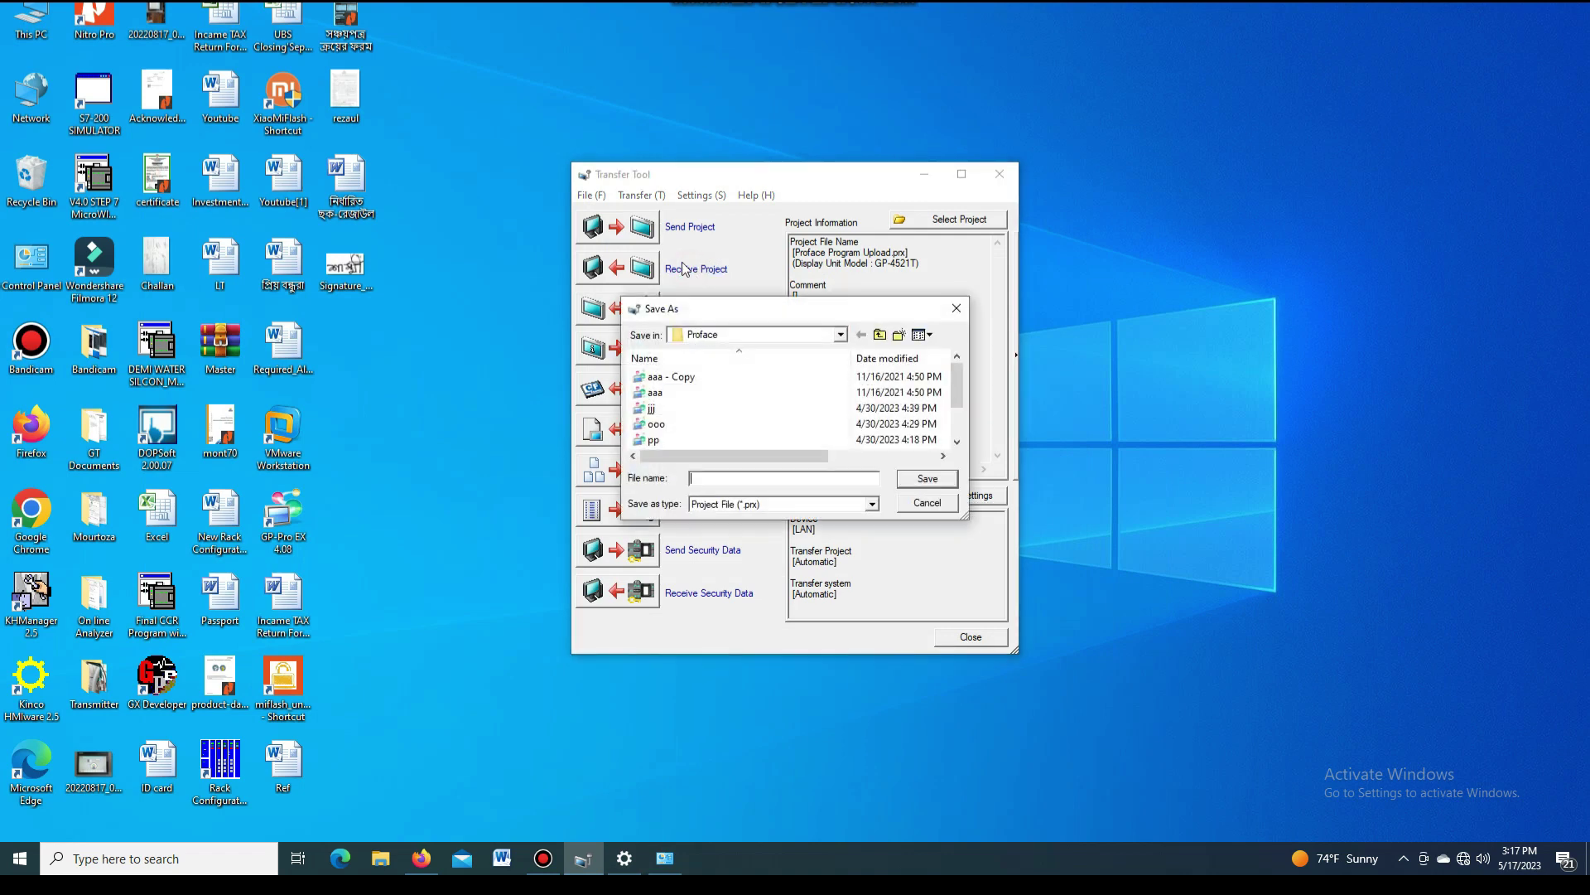
pyautogui.scroll(-1, 733, 438)
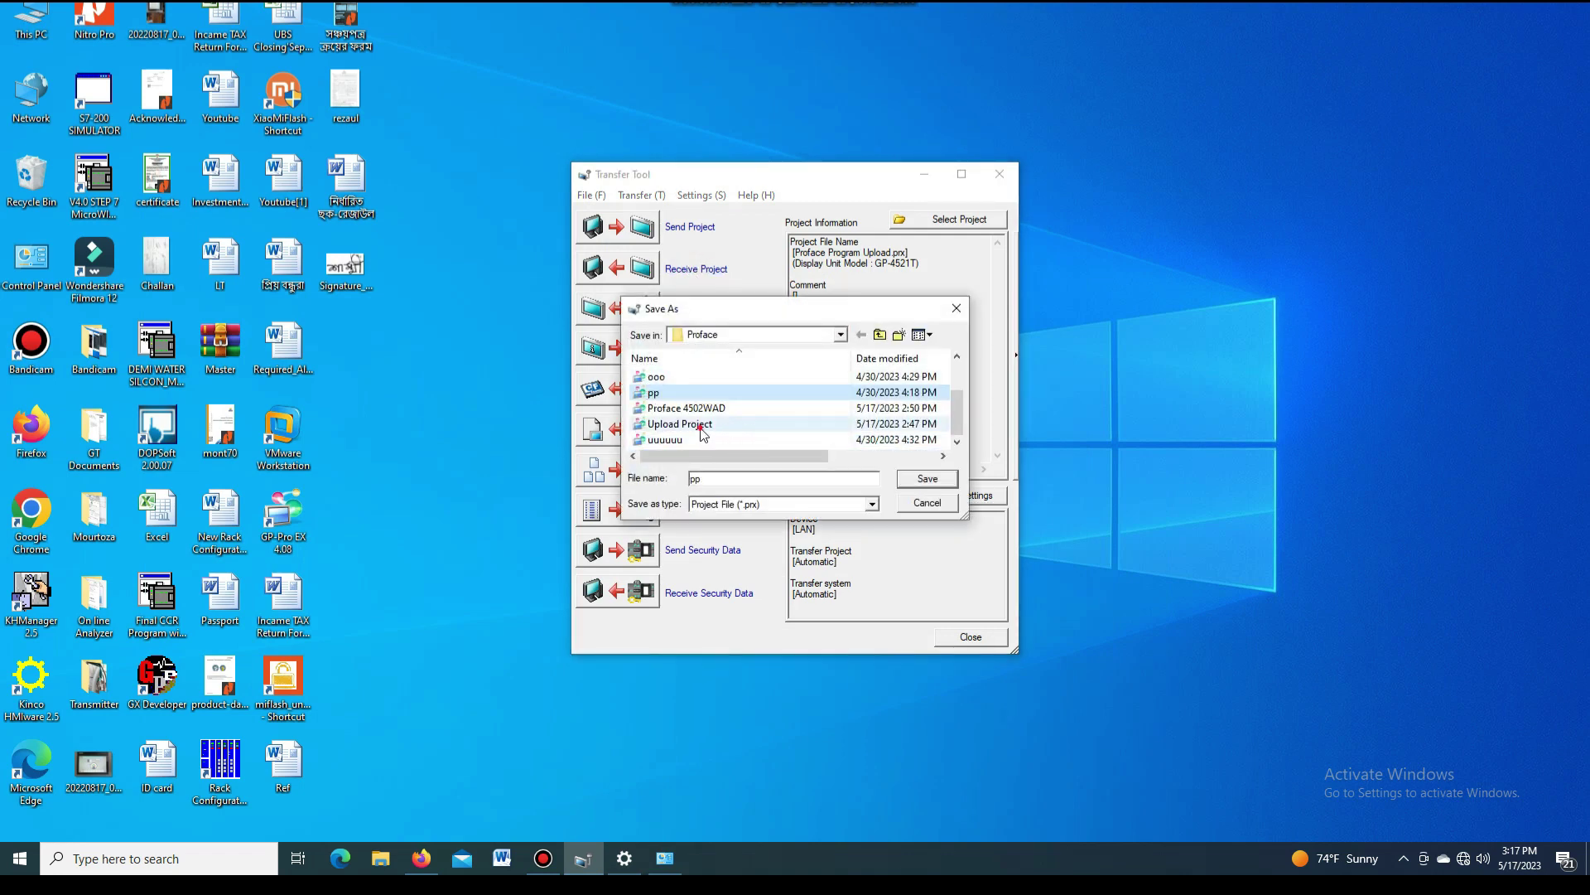
pyautogui.click(702, 425)
pyautogui.click(927, 479)
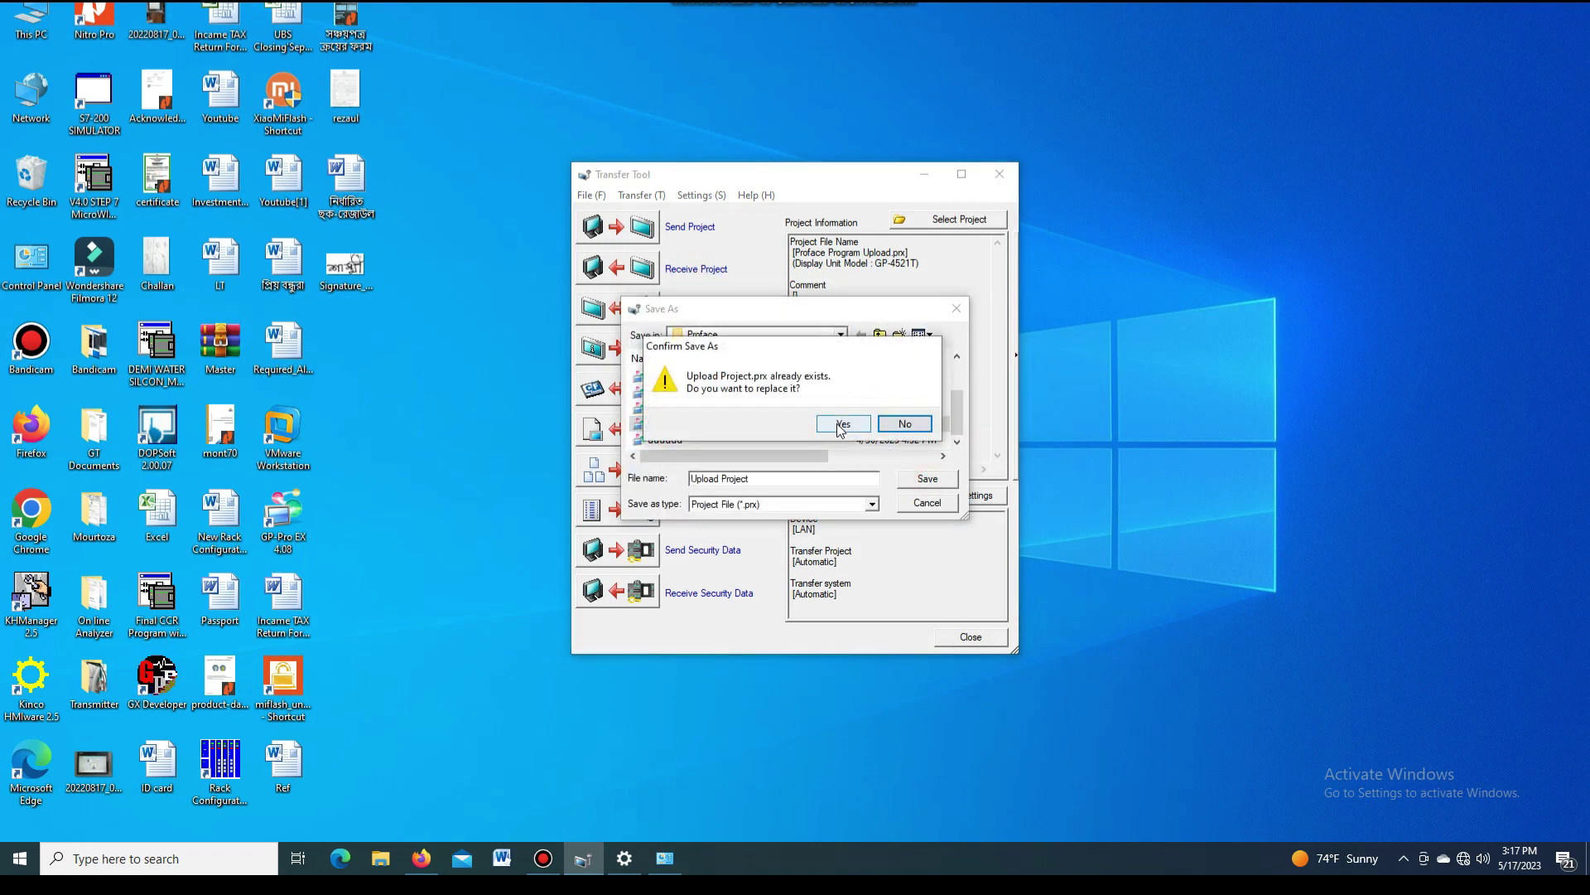
pyautogui.click(840, 426)
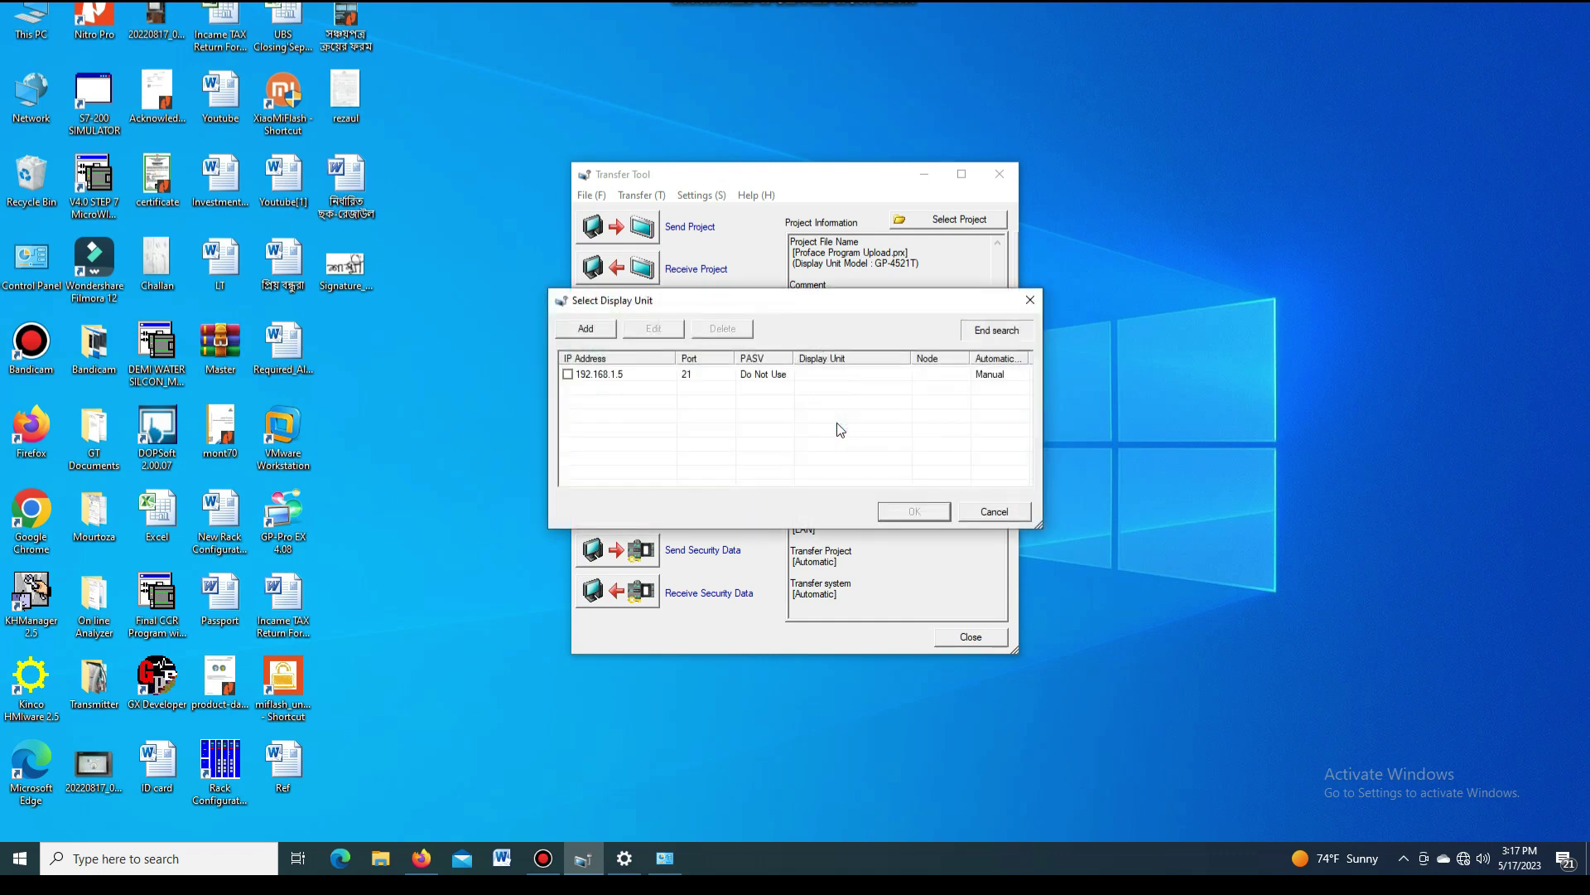
pyautogui.click(568, 374)
pyautogui.click(914, 511)
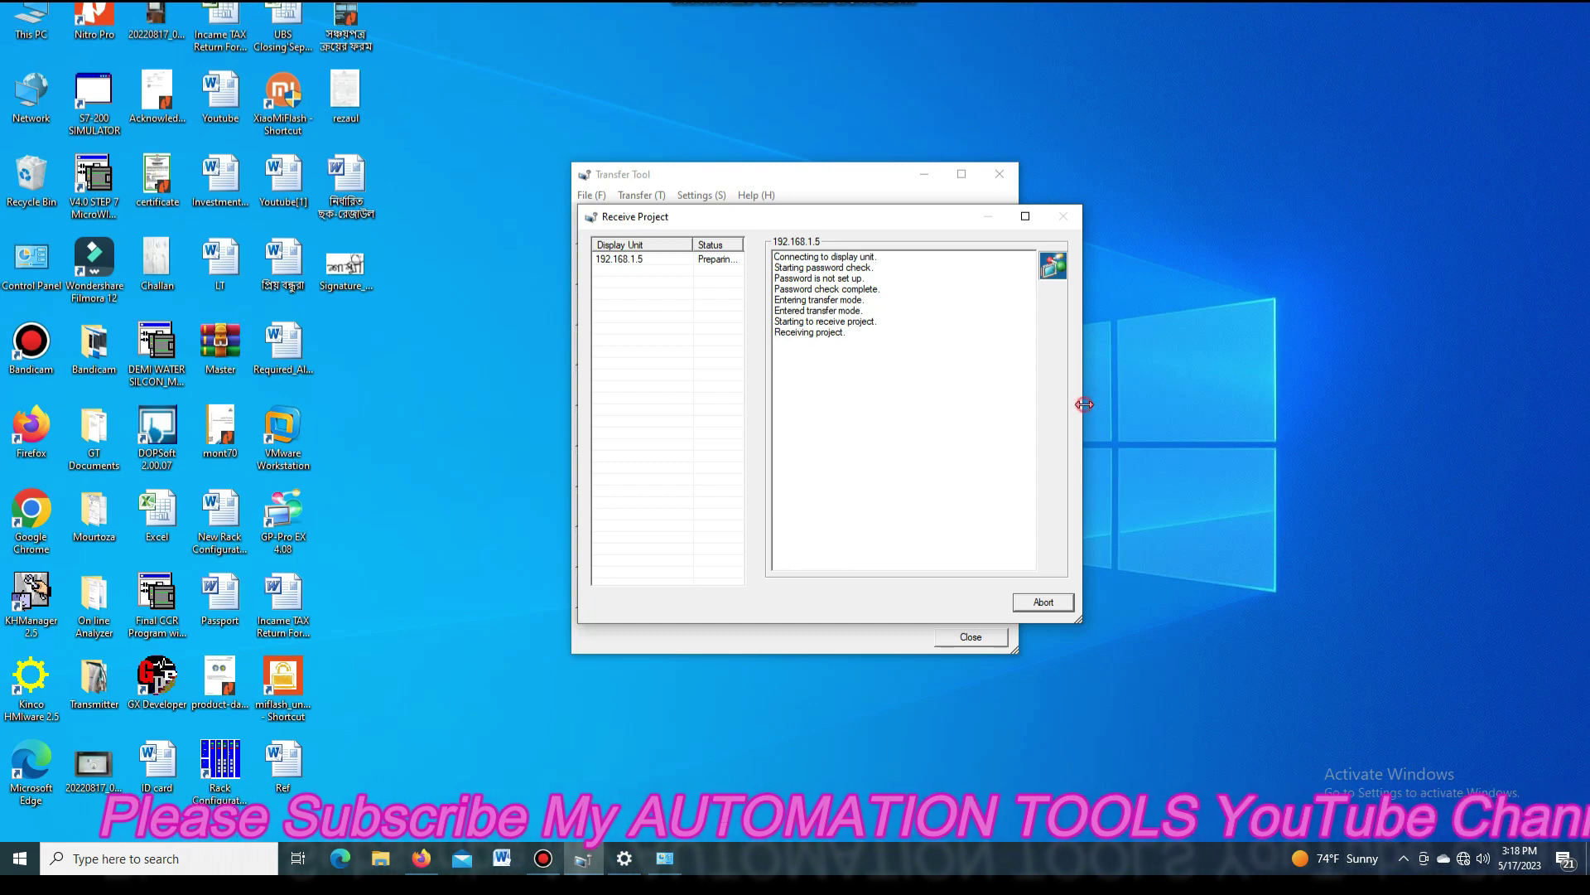
# - Enlarge and reposition the Receive Project window to review the transfer log and status of display unit 192.168.1.5
pyautogui.moveTo(1085, 404); pyautogui.dragTo(1120, 405)
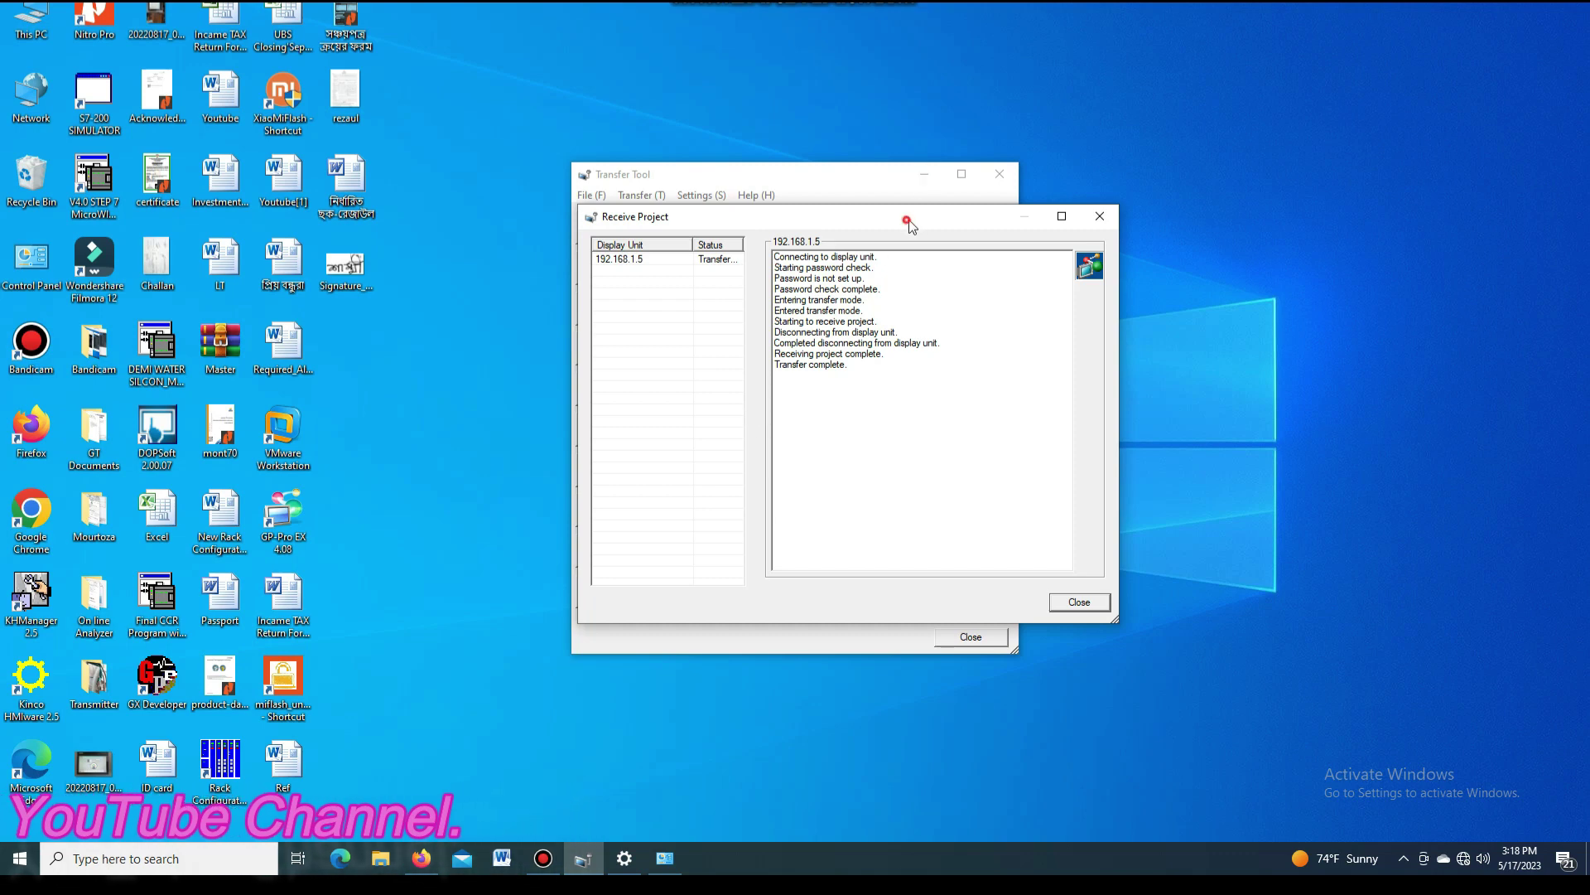
pyautogui.moveTo(907, 220); pyautogui.dragTo(983, 217)
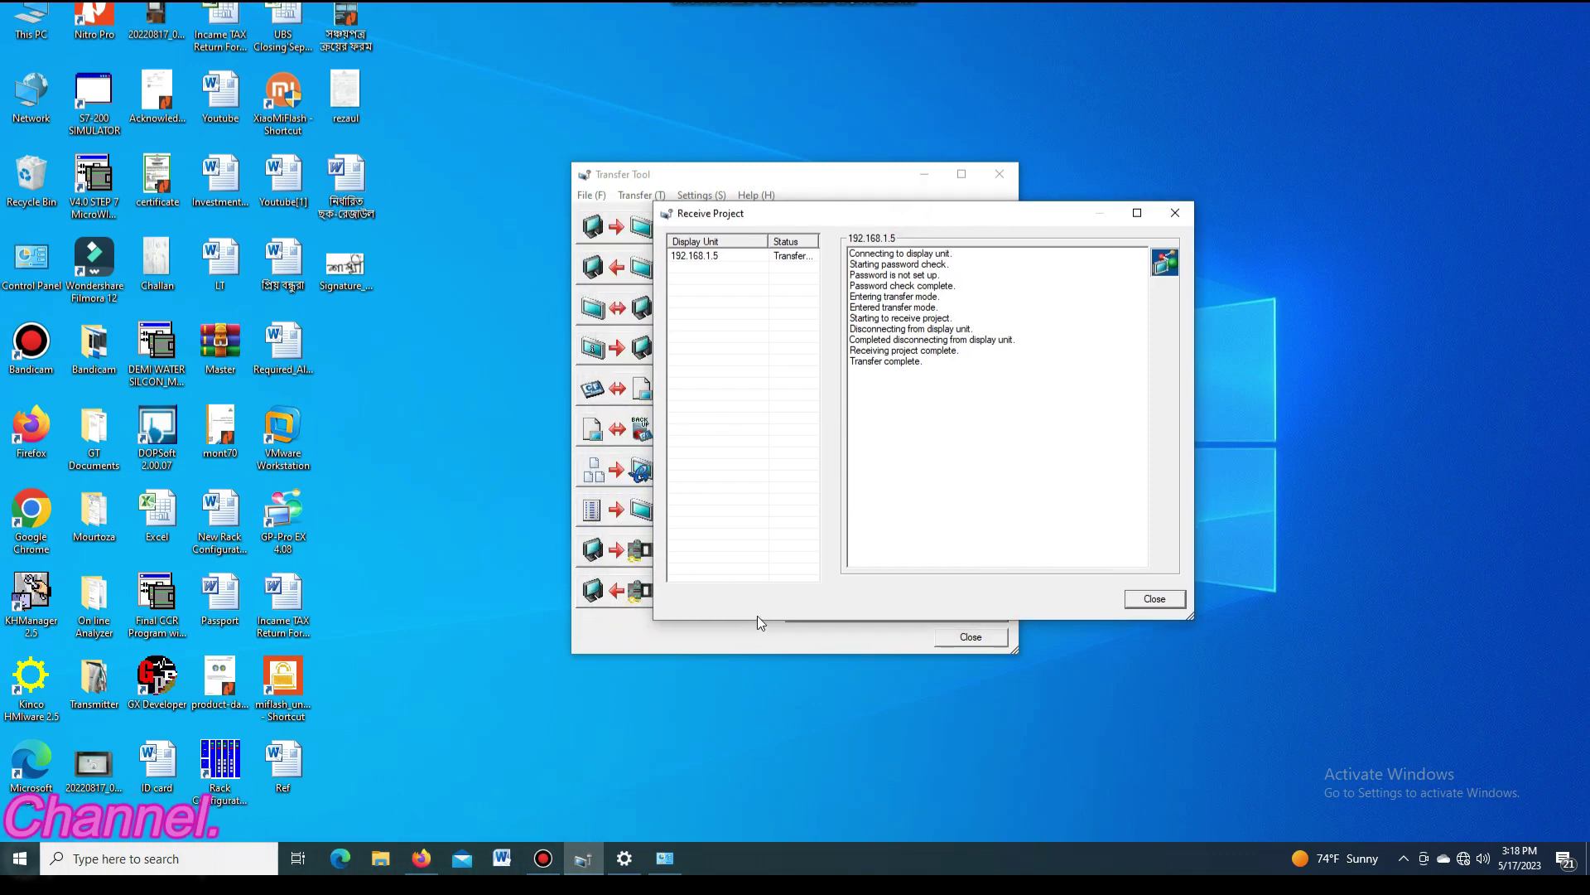
pyautogui.moveTo(757, 615); pyautogui.dragTo(757, 669)
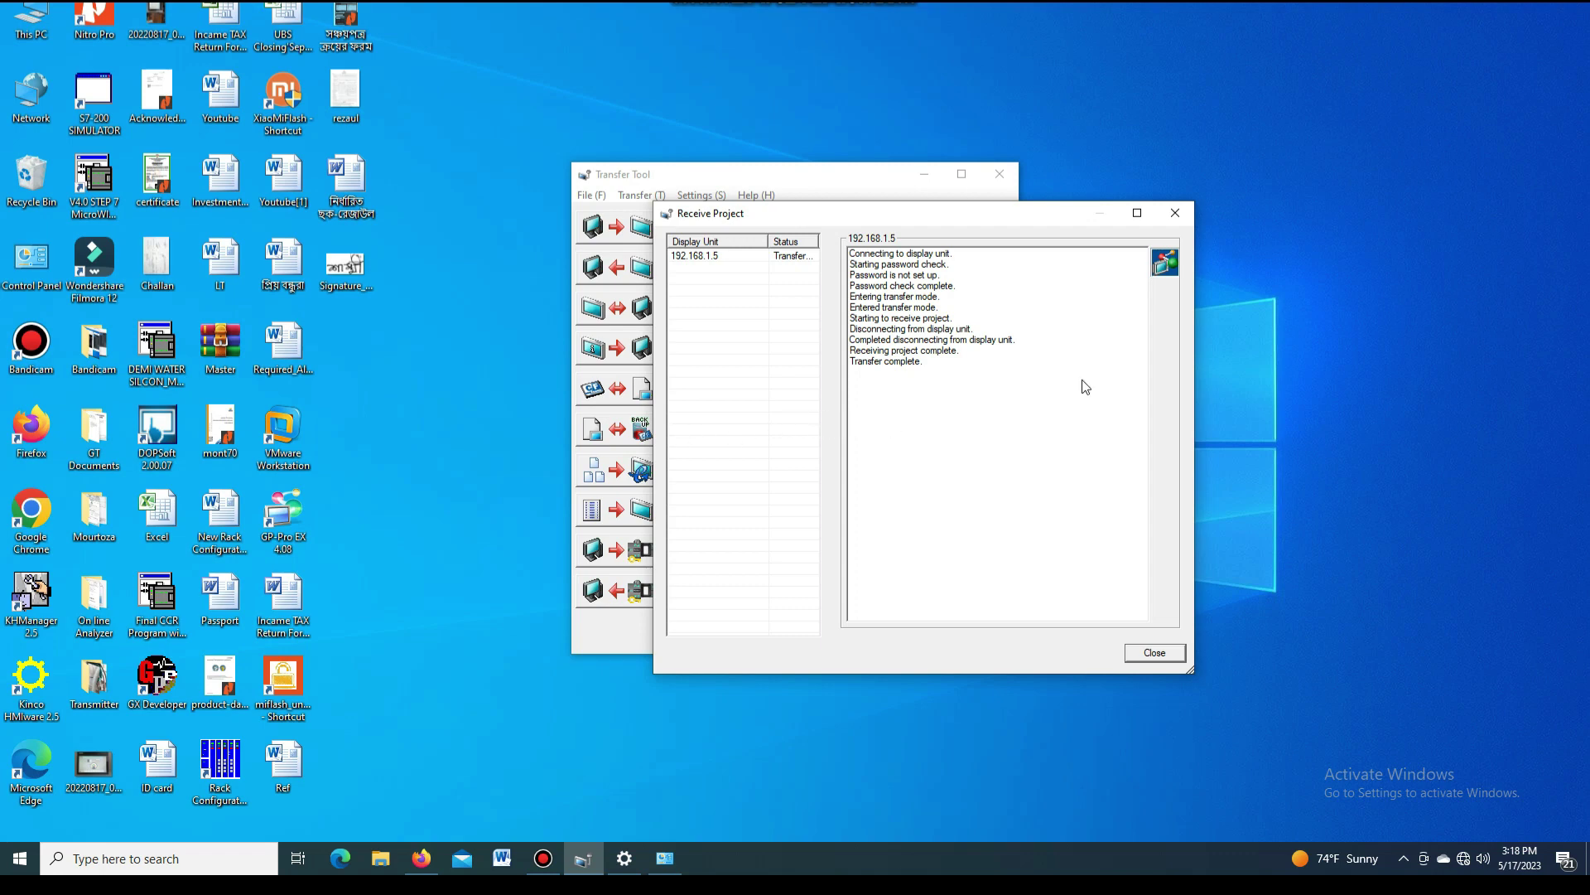
pyautogui.moveTo(1197, 387)
pyautogui.mouseDown()
pyautogui.moveTo(1234, 386)
pyautogui.moveTo(1183, 389)
pyautogui.mouseUp()
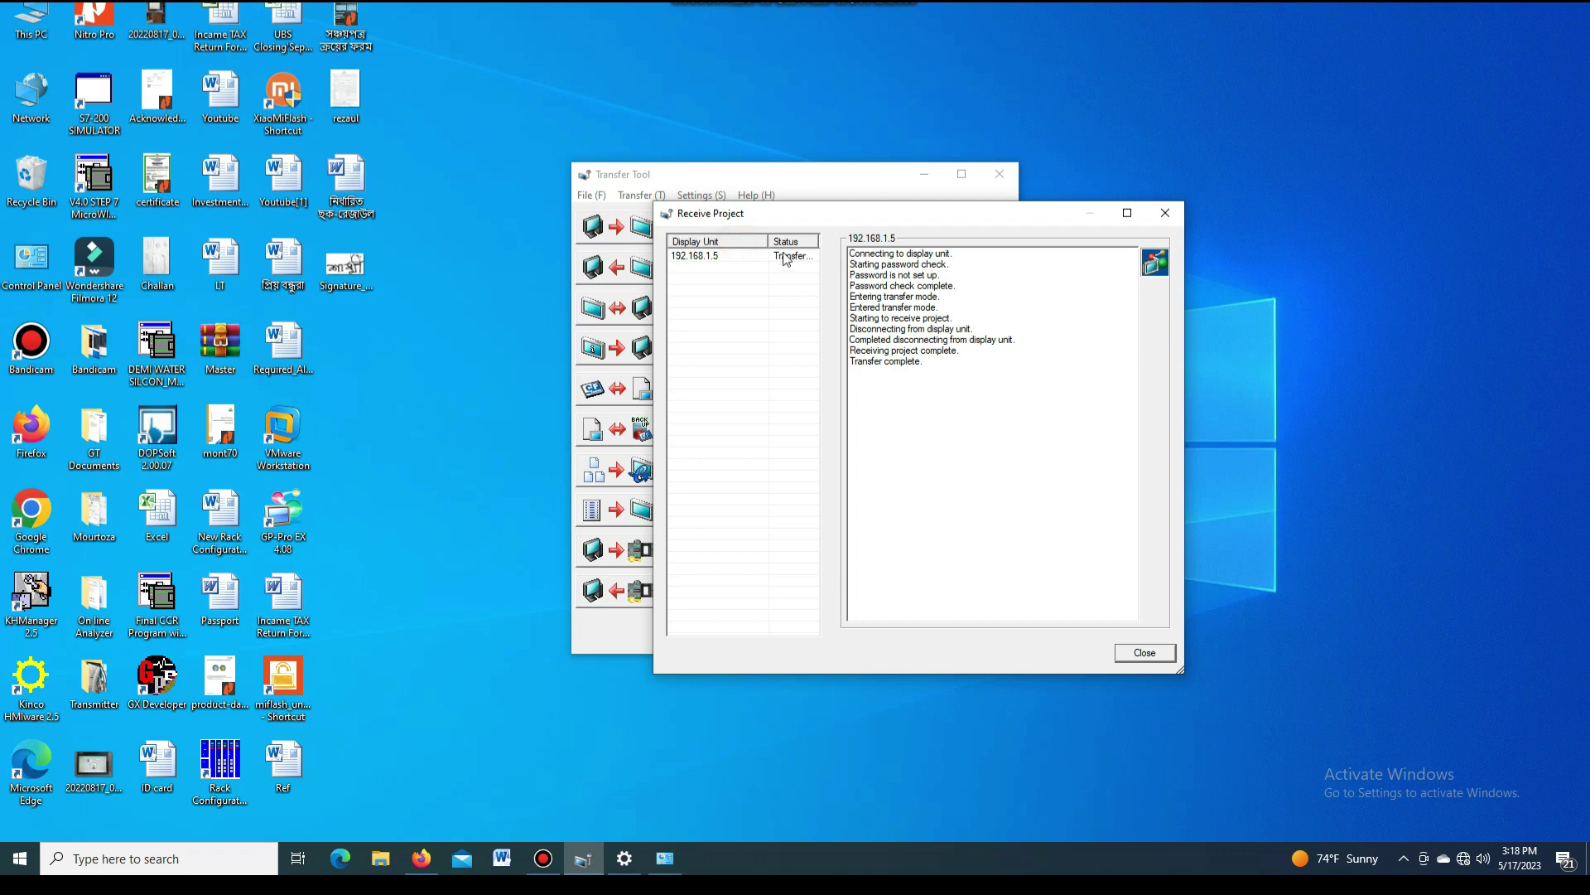
pyautogui.click(735, 256)
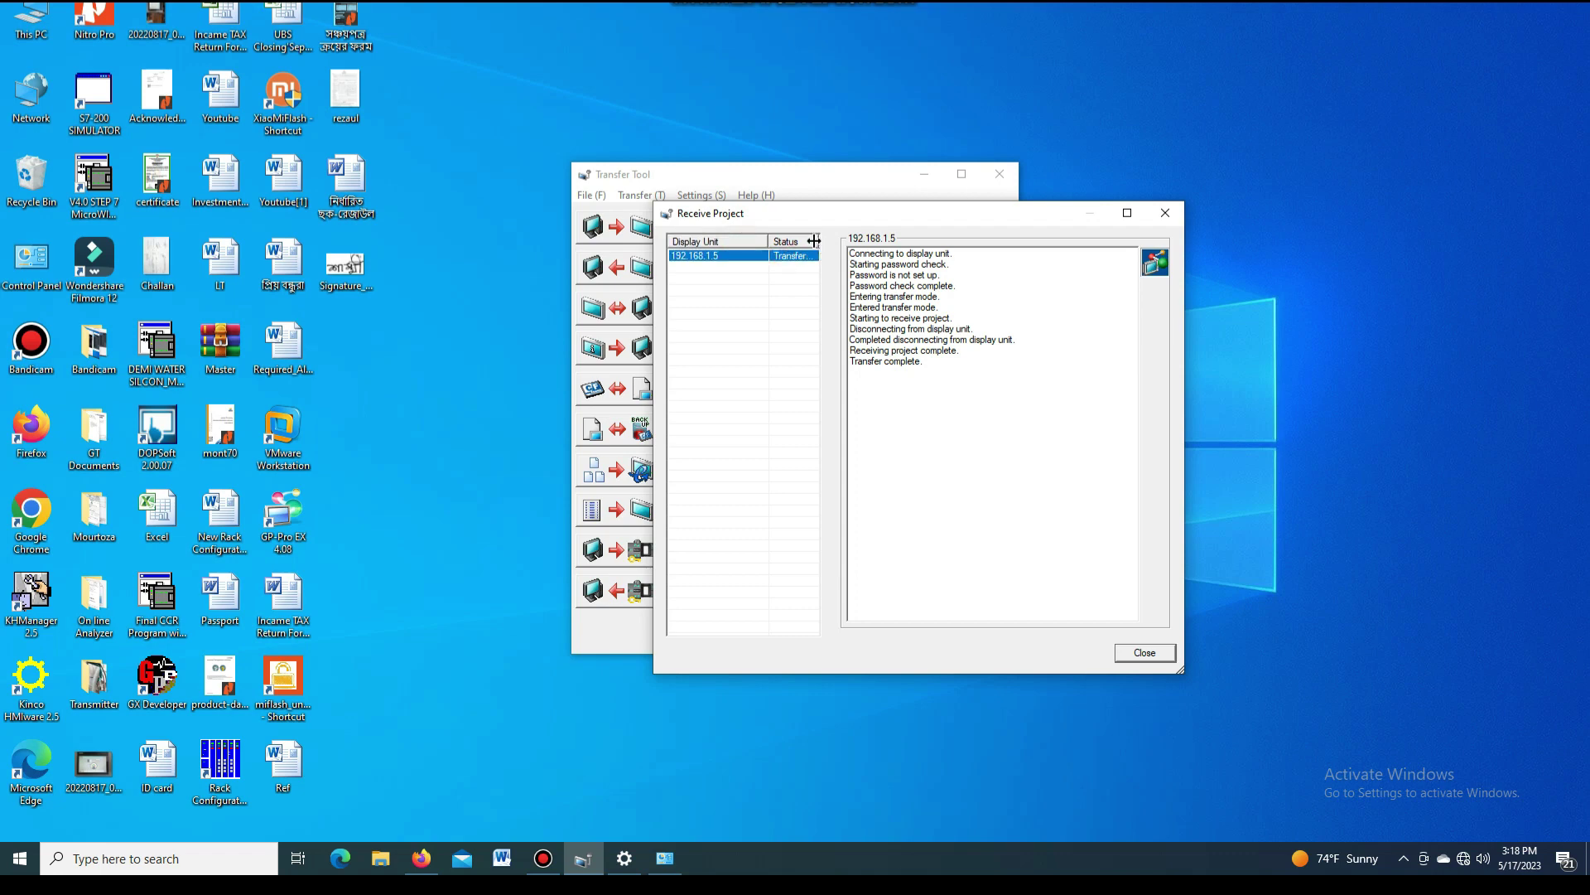
# - Widen the Status column in the Receive Project window to read the transfer status, and close the window
pyautogui.moveTo(814, 242); pyautogui.dragTo(880, 243)
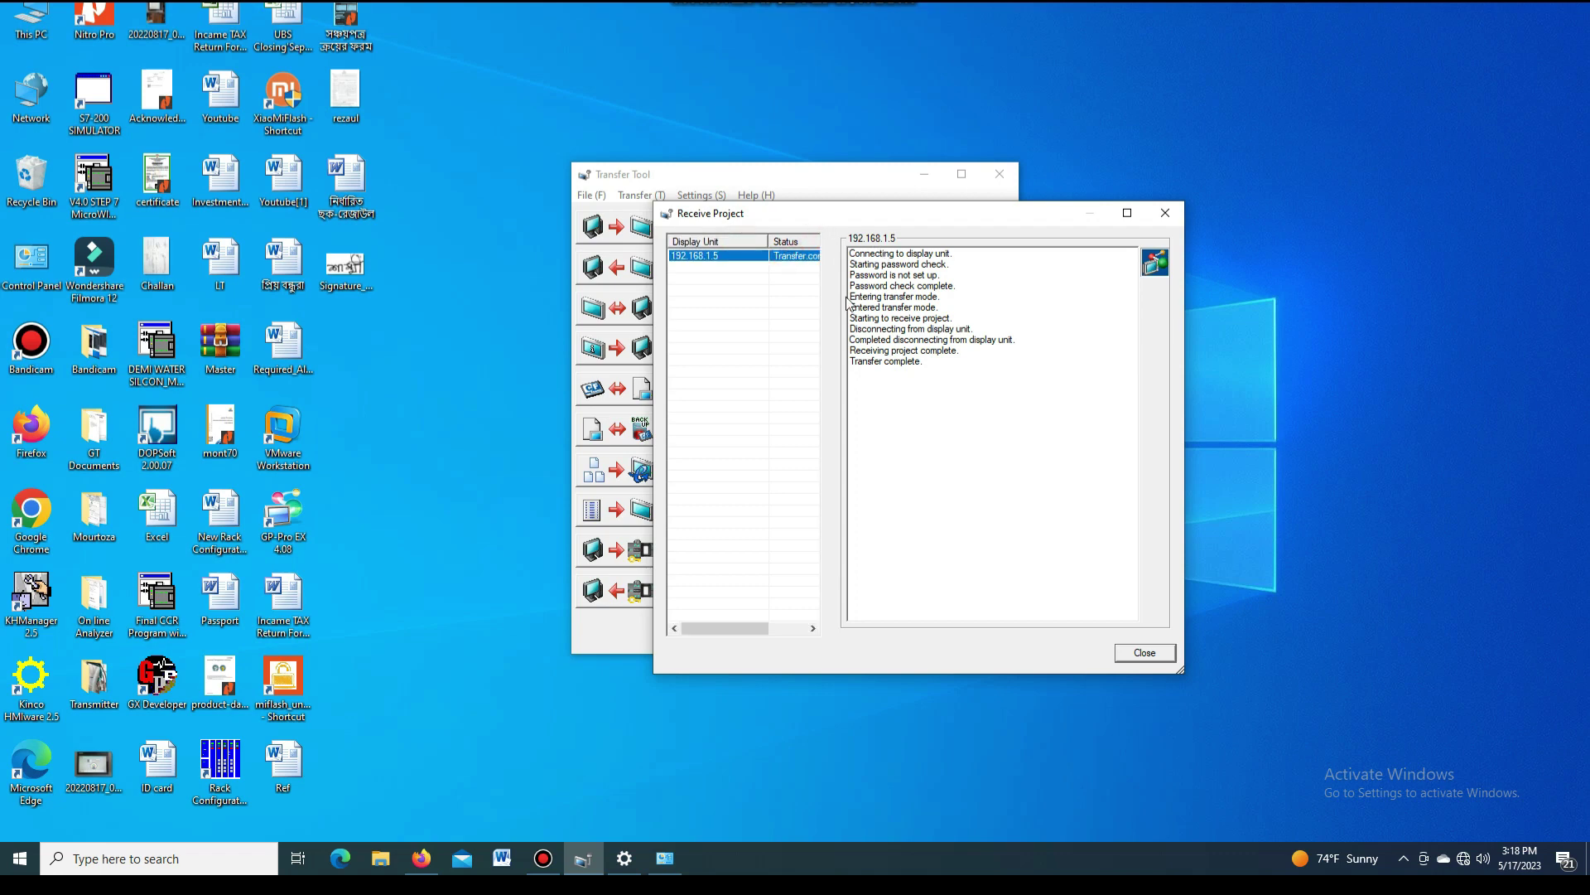
pyautogui.moveTo(747, 629); pyautogui.dragTo(661, 613)
pyautogui.moveTo(870, 215); pyautogui.dragTo(913, 318)
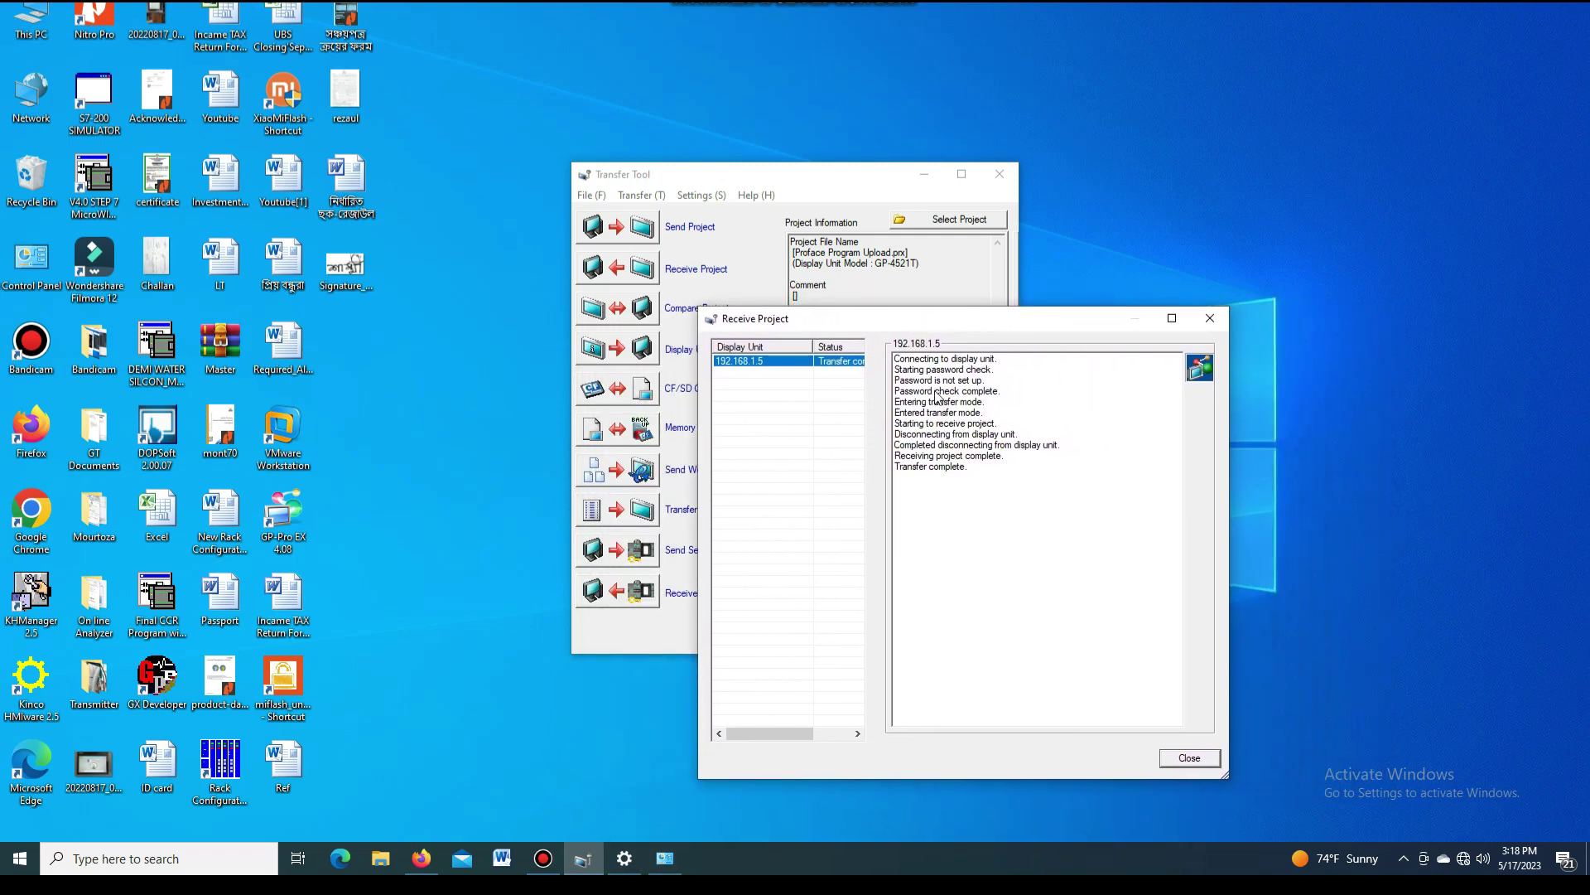
pyautogui.click(1211, 320)
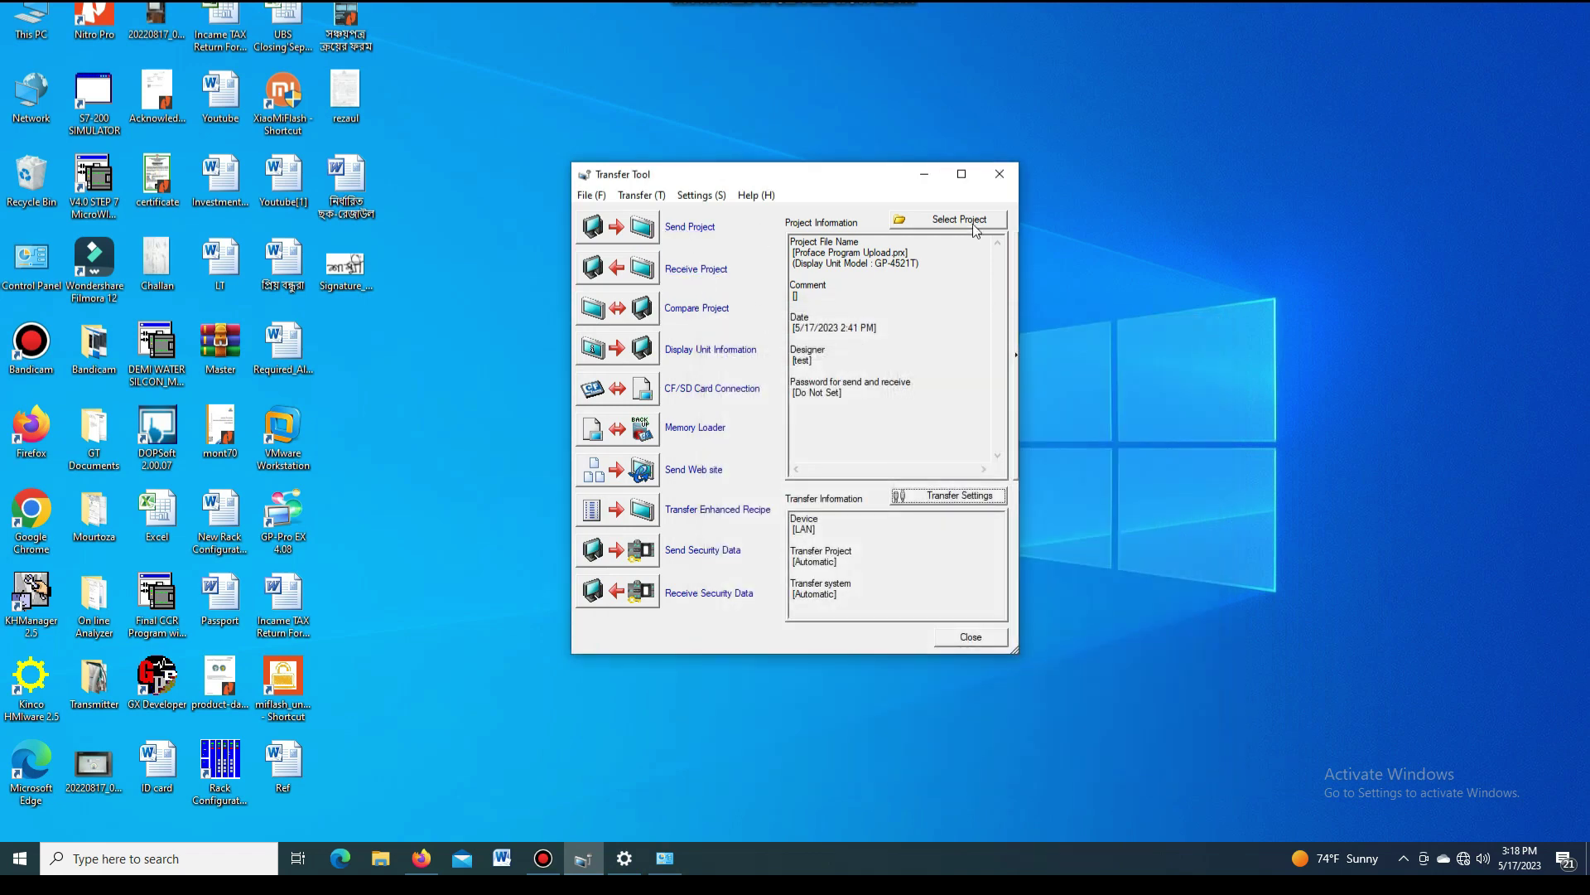
# - Select the "Upload Project" file from the Proface folder as the project for transfer
pyautogui.click(947, 220)
pyautogui.click(759, 396)
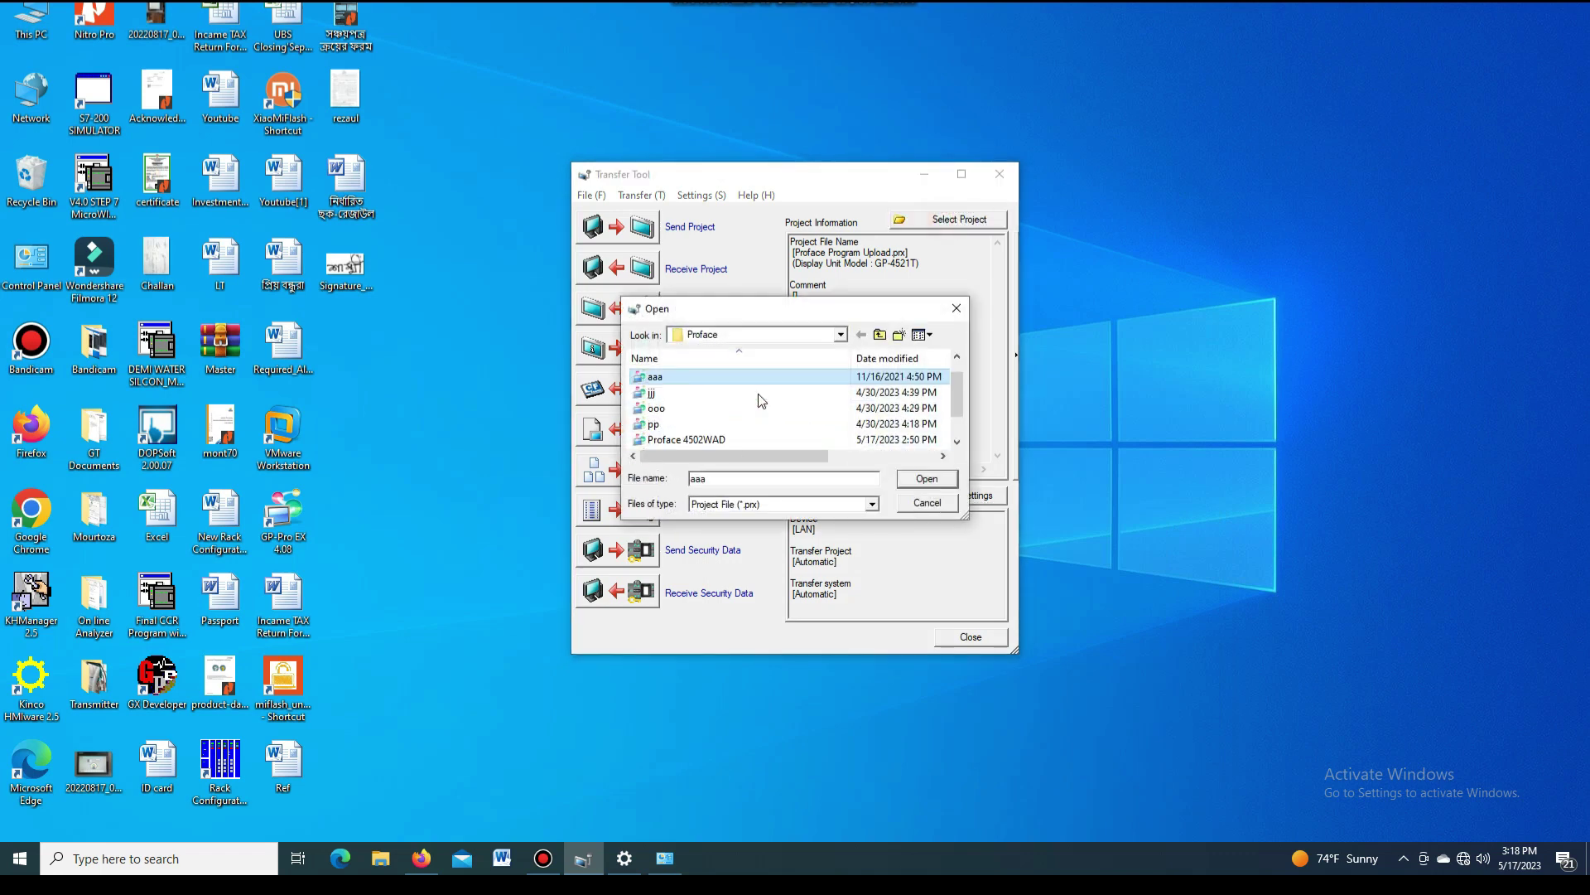
pyautogui.scroll(-1, 735, 396)
pyautogui.click(690, 427)
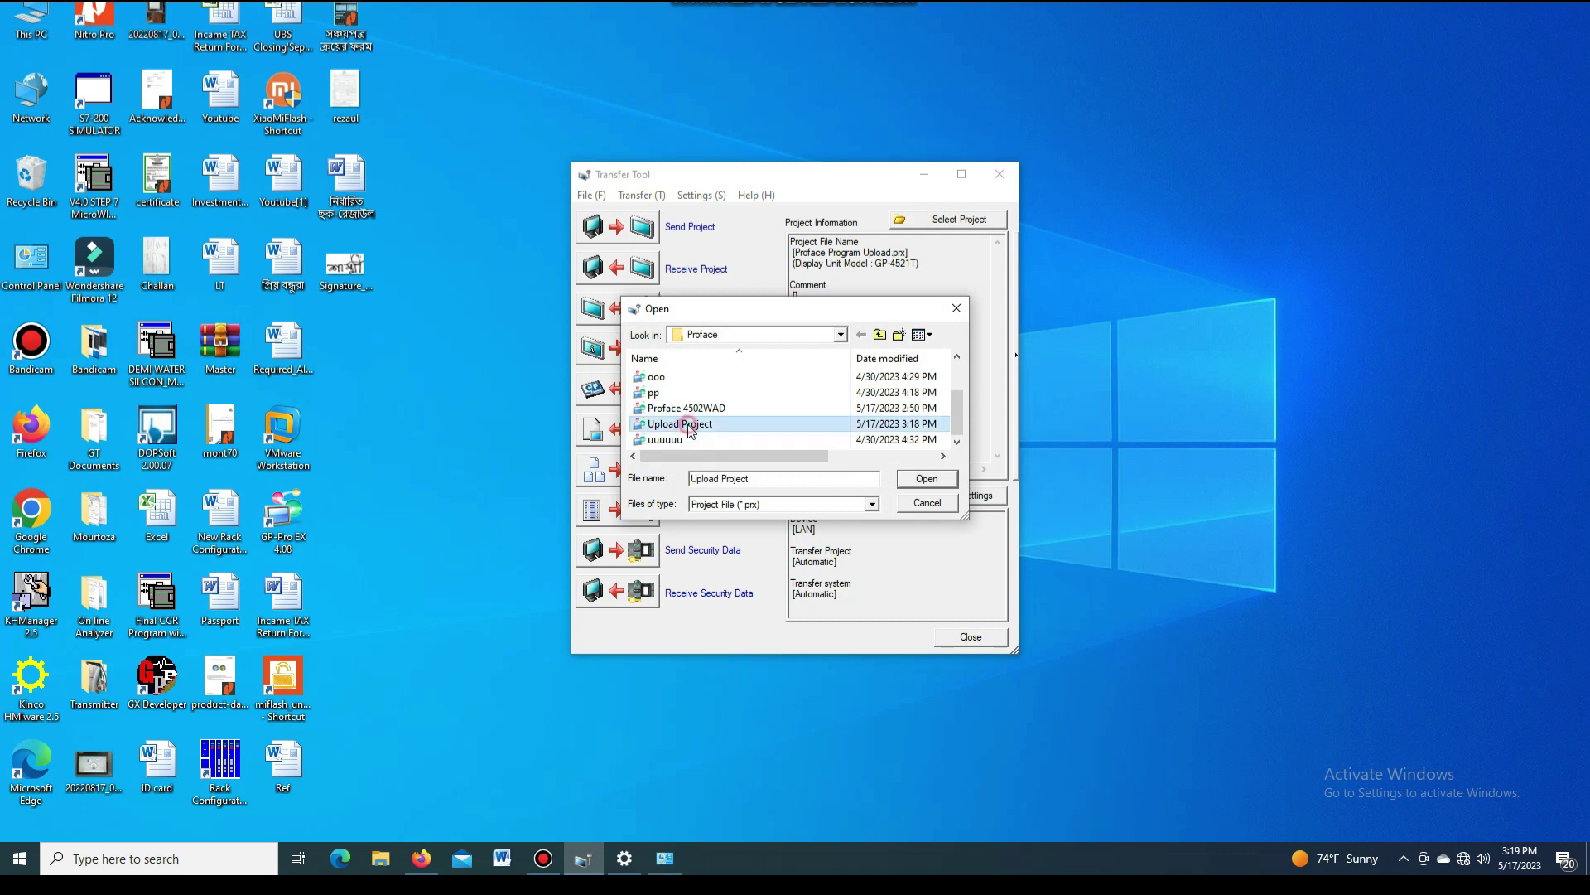
pyautogui.click(919, 479)
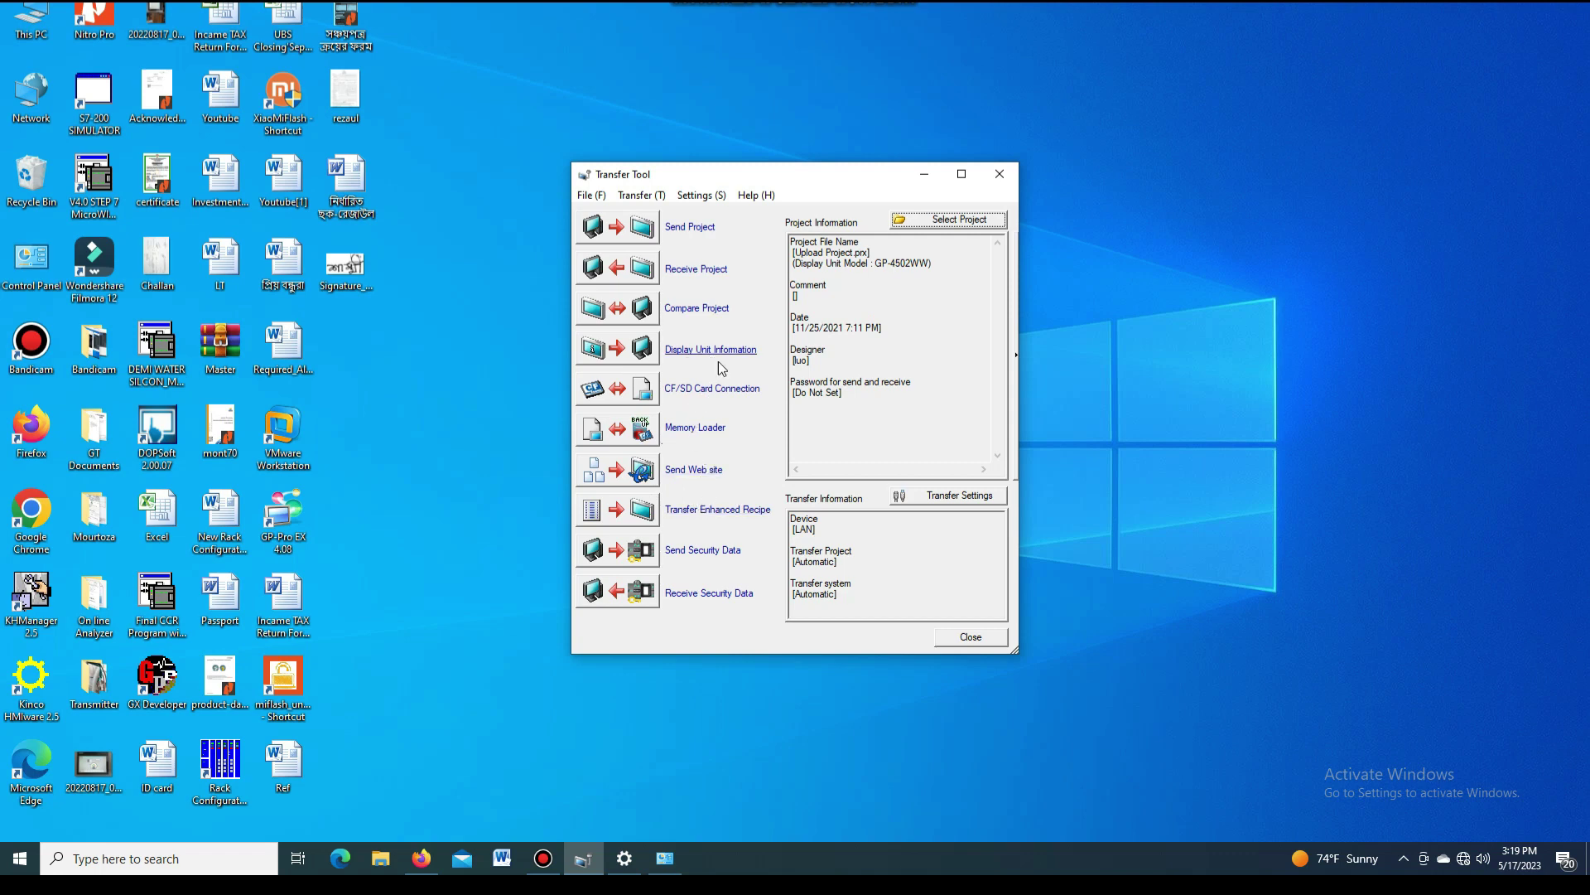
# - Compare the selected project with the one on display unit 192.168.1.5 and dismiss the comparison result
pyautogui.click(694, 311)
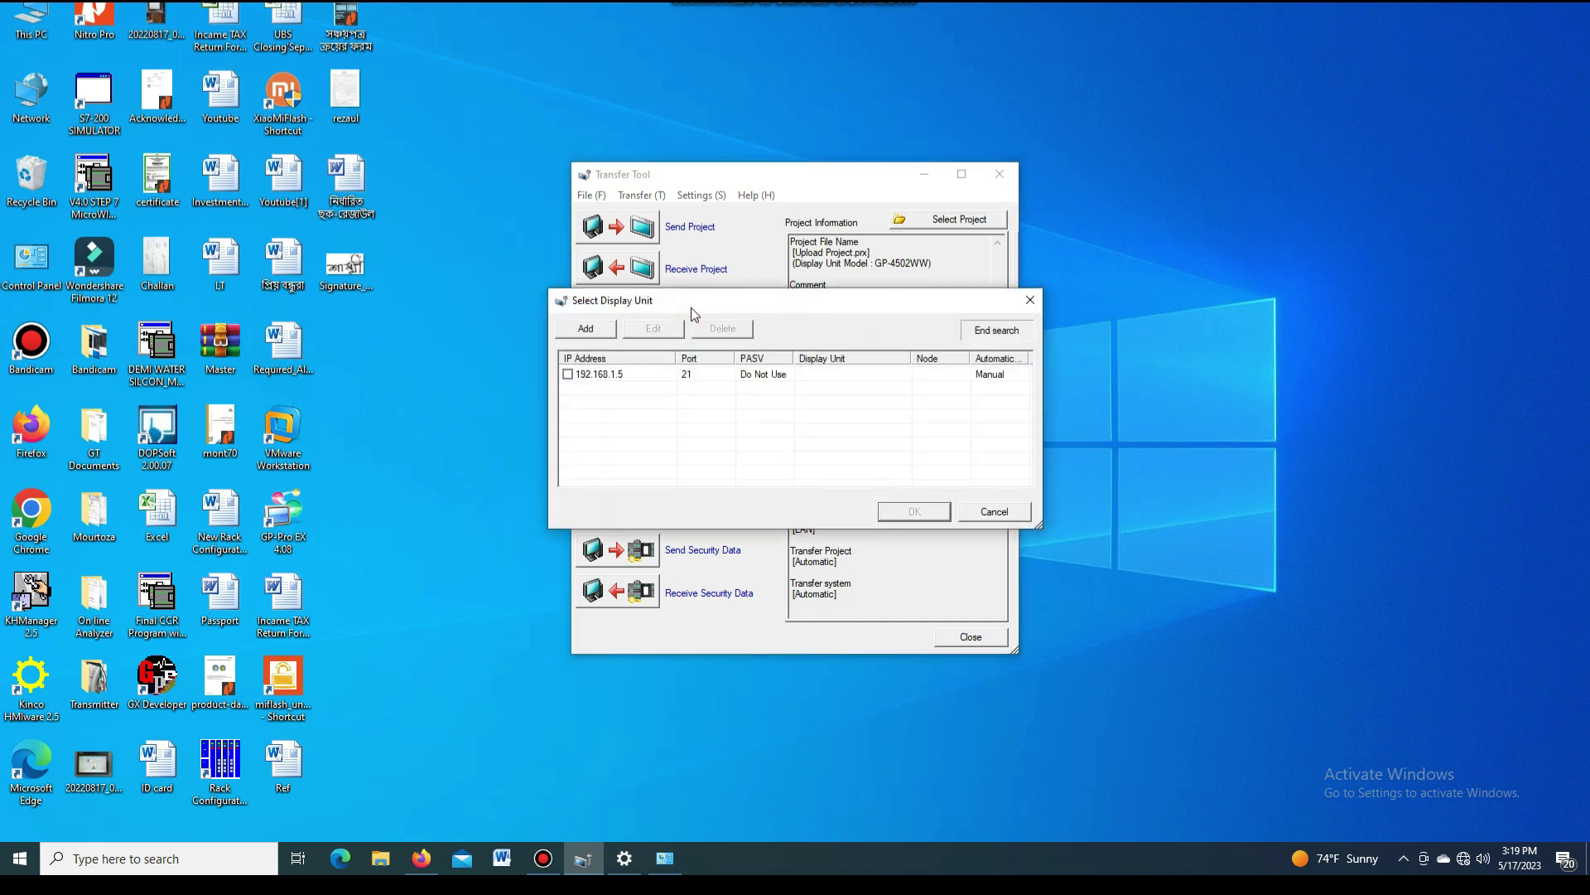
pyautogui.click(568, 373)
pyautogui.click(915, 511)
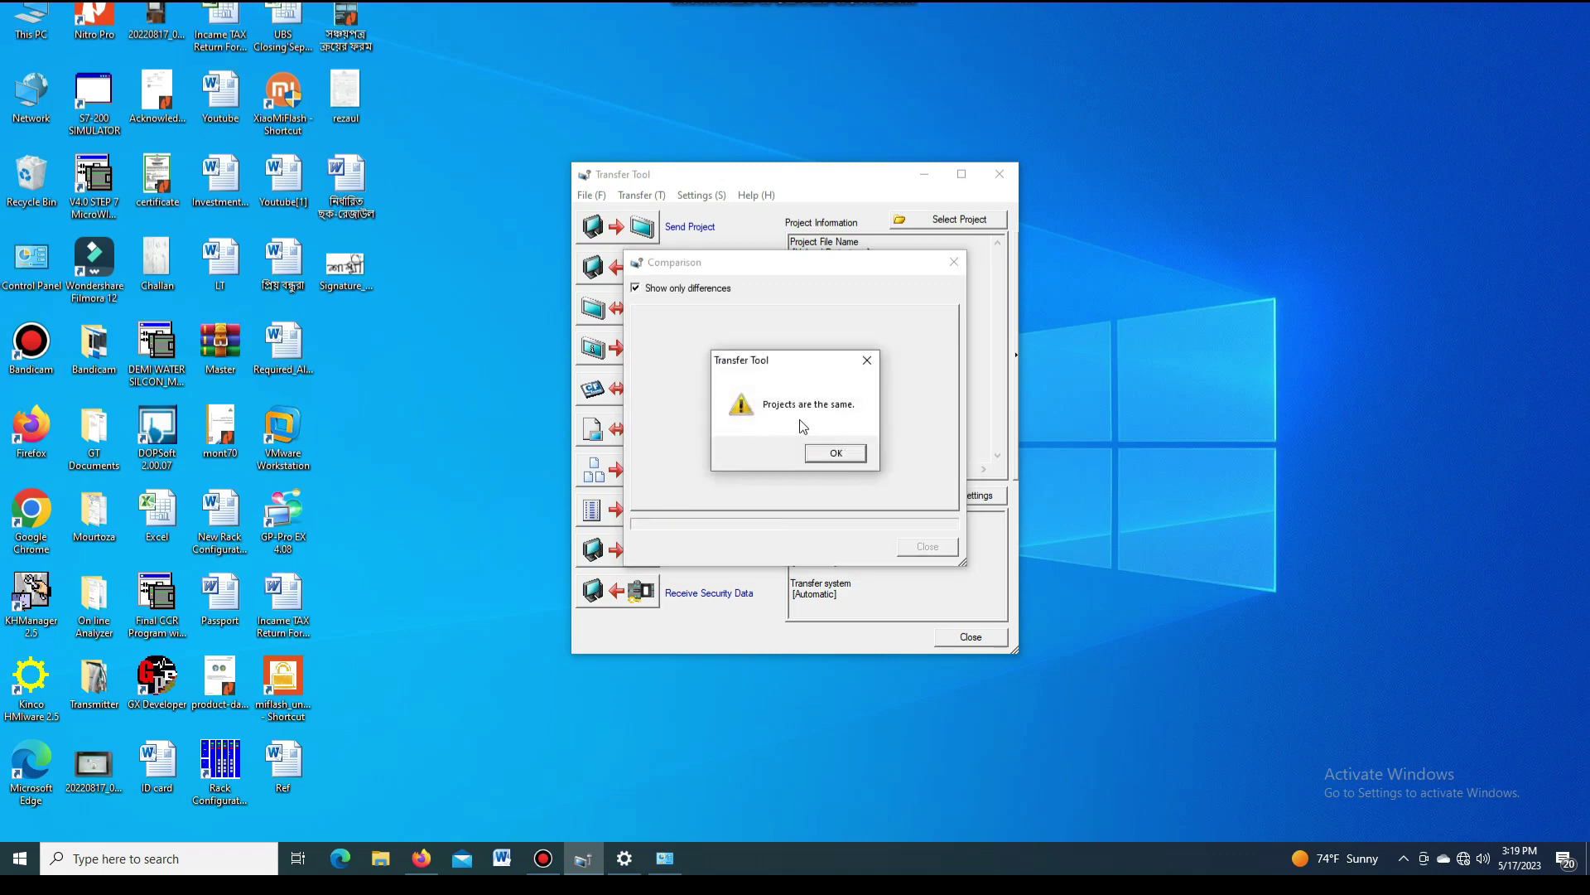
pyautogui.click(833, 452)
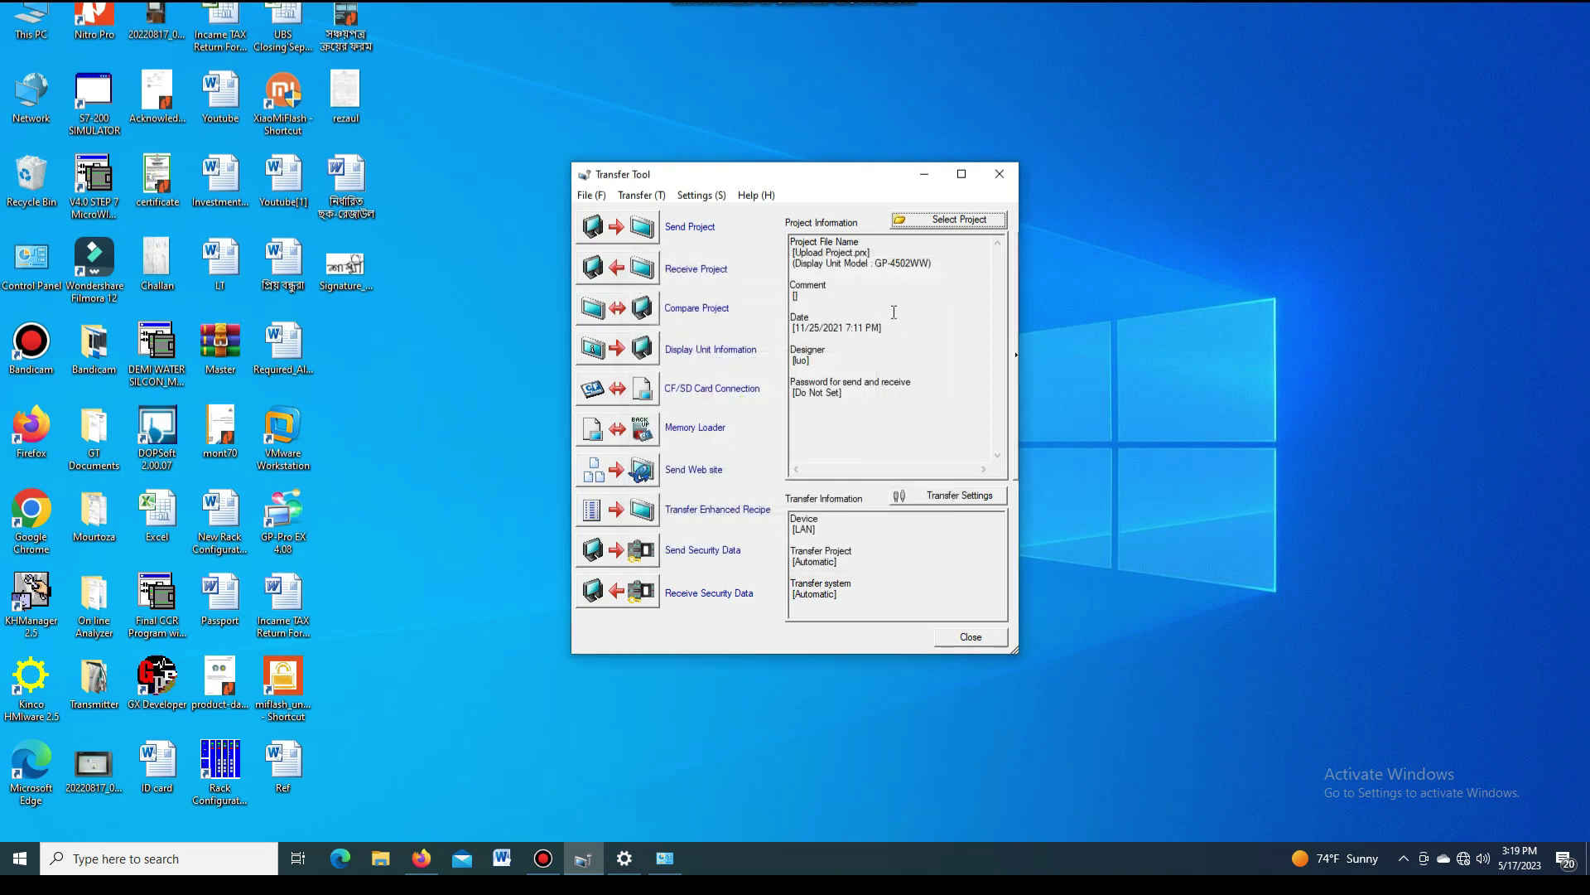
# - Send the selected project to display unit 192.168.1.5, and close the Transfer Tool and the project editor to return to the desktop
pyautogui.click(696, 229)
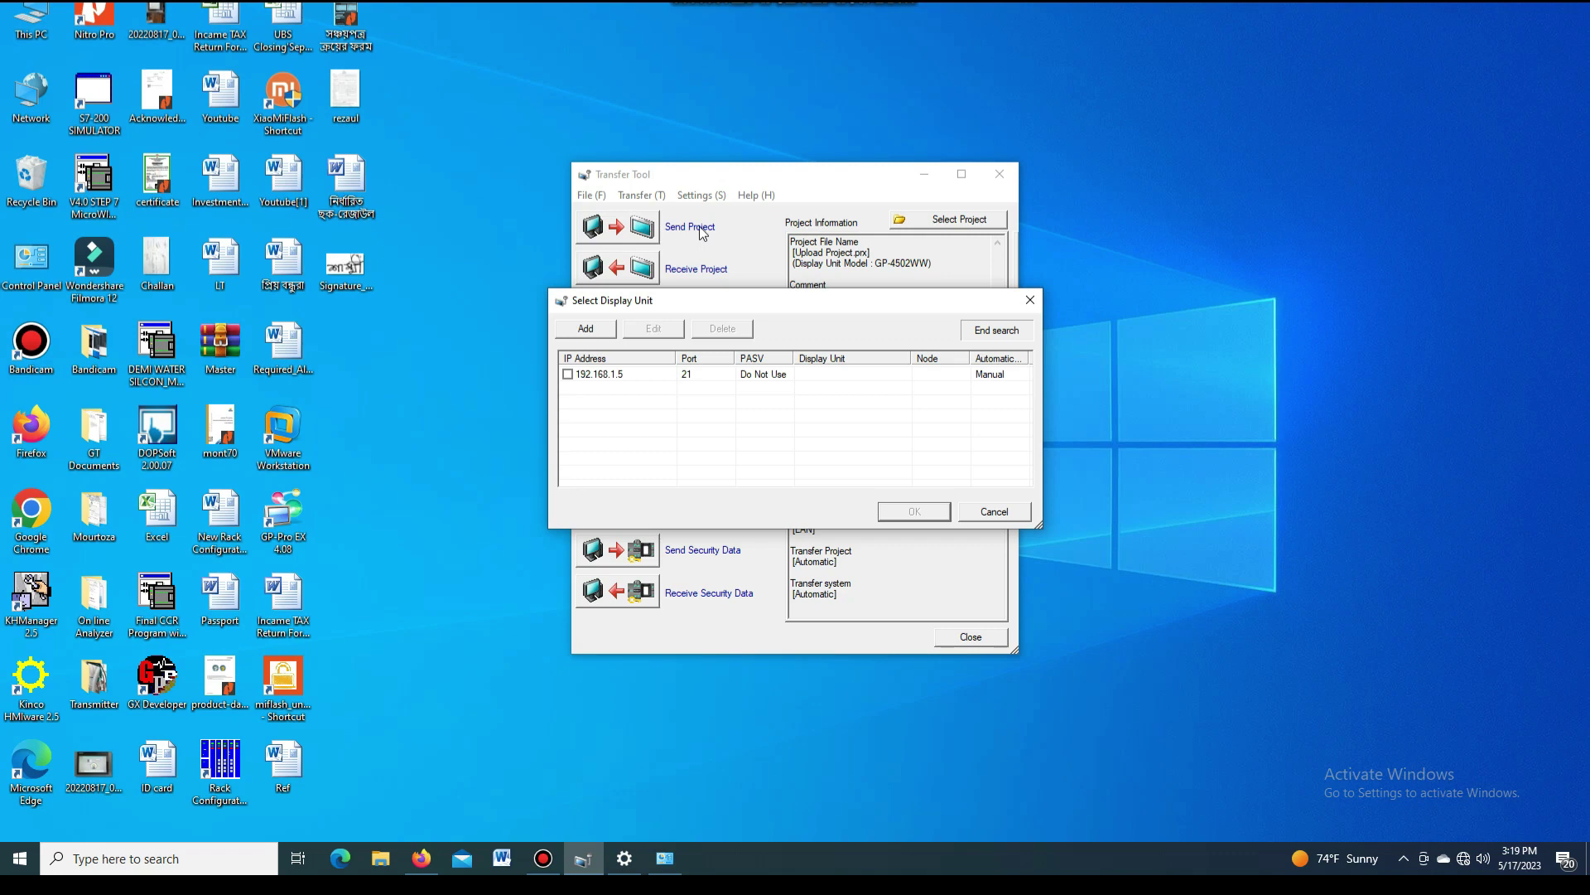
pyautogui.click(569, 376)
pyautogui.click(915, 512)
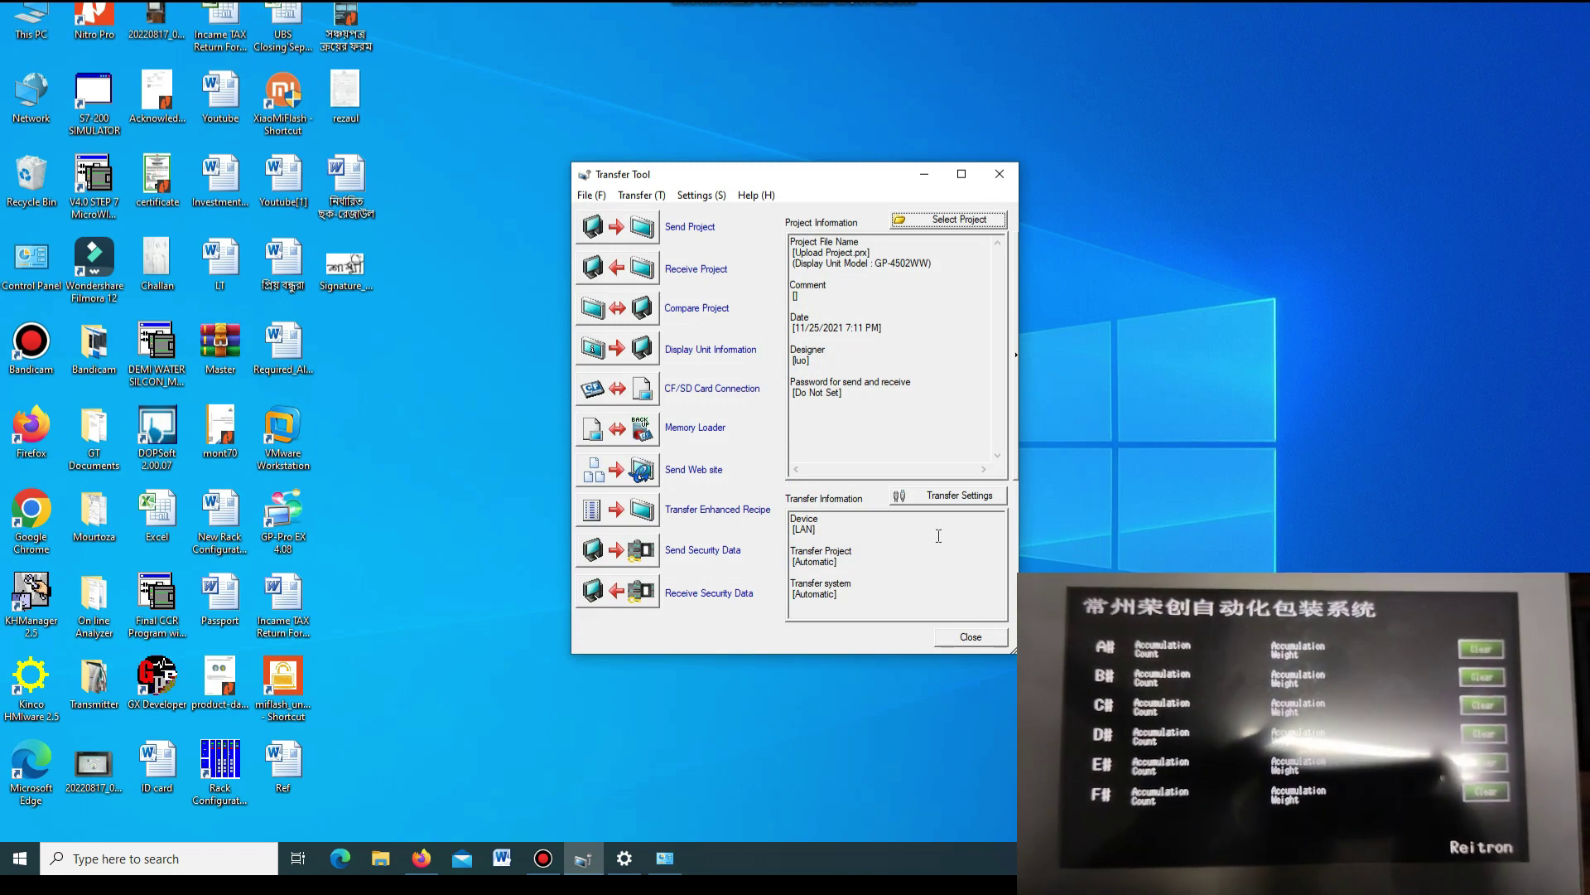
pyautogui.click(1000, 176)
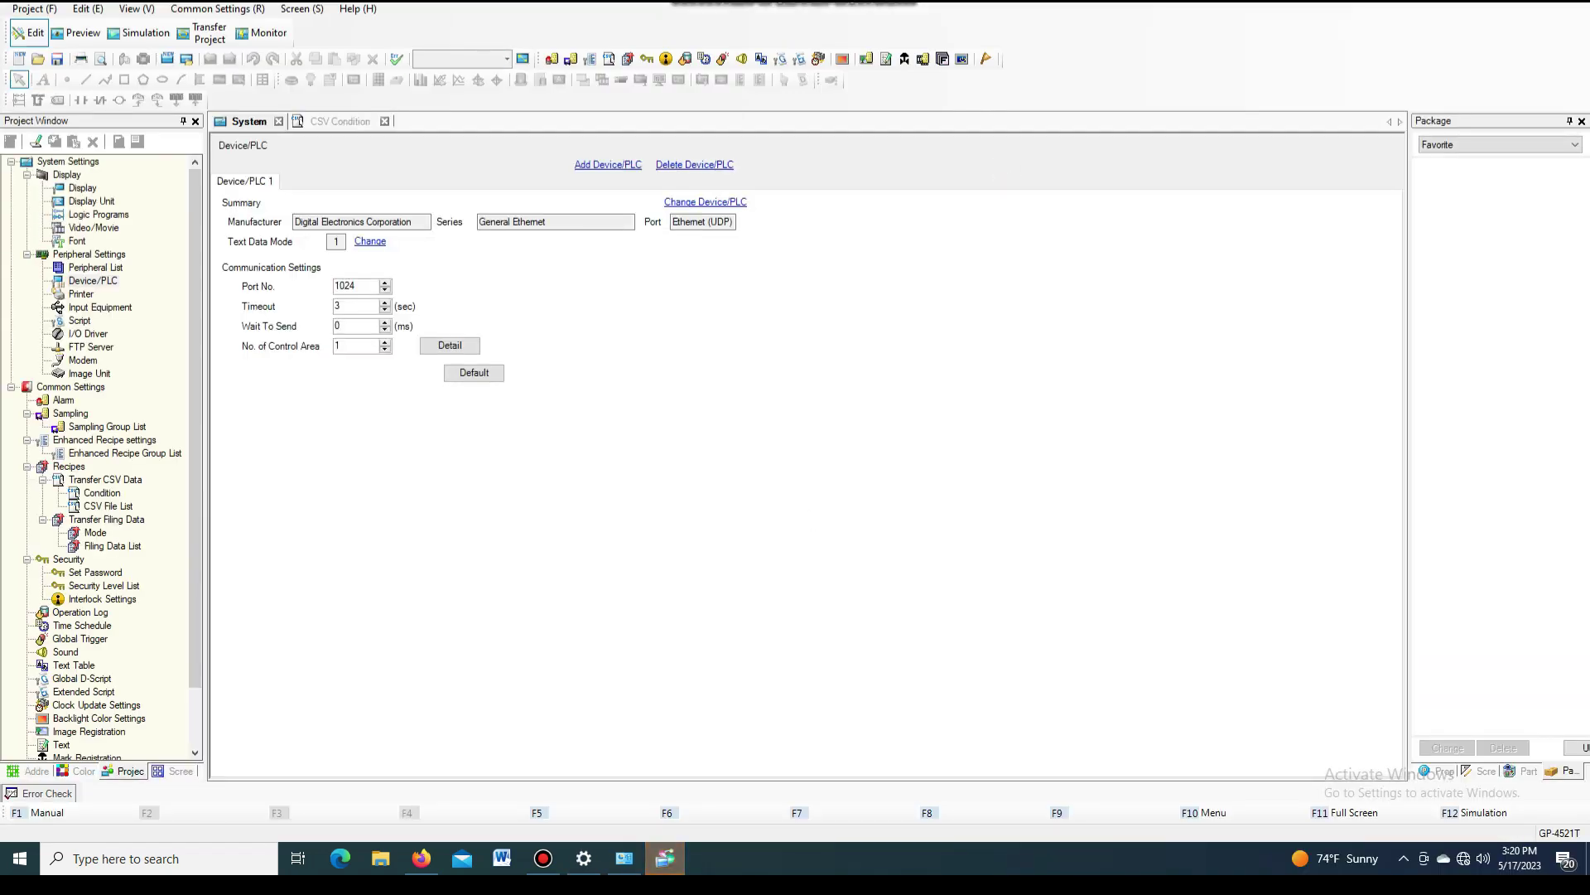
pyautogui.press('super+d')
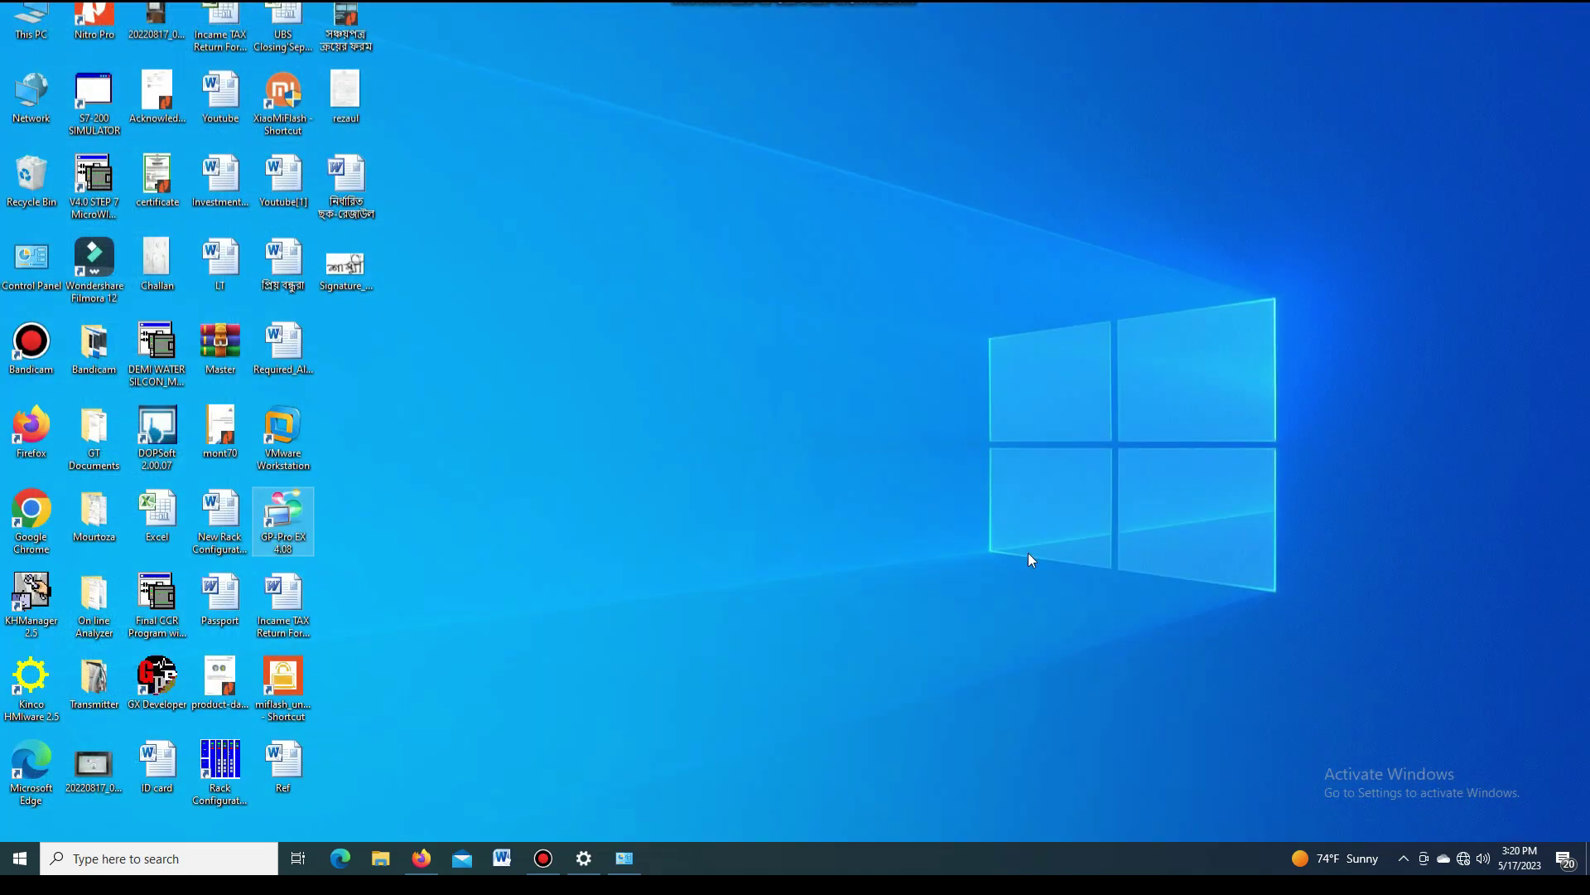